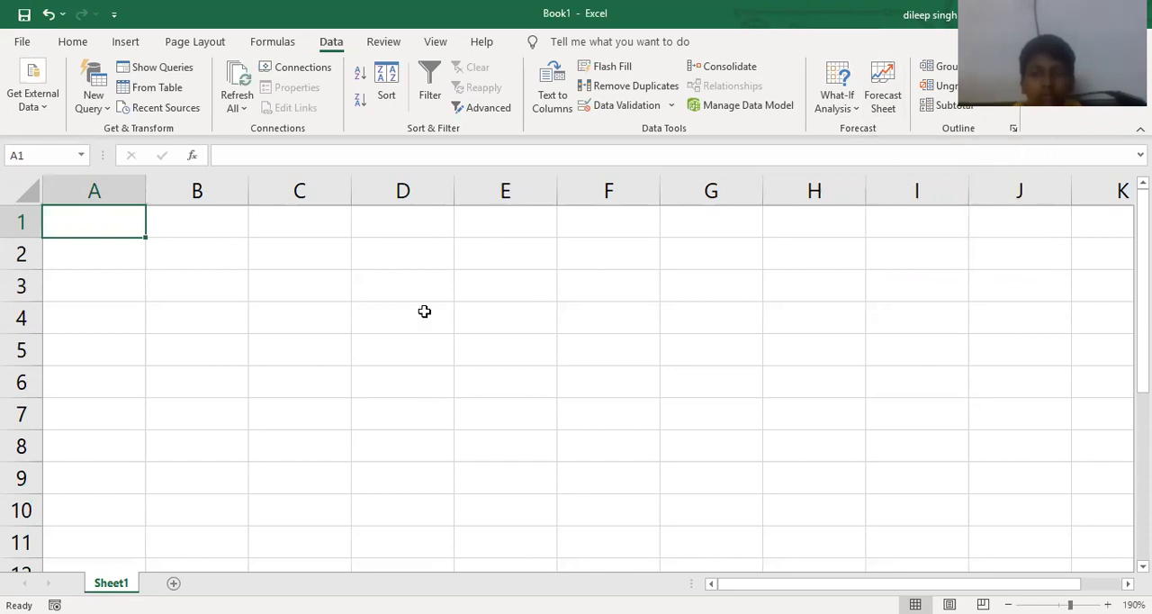
- Enter the column headers Date in A1 and Marks in B1
{"action": "scroll", "coordinate": [156, 320], "scroll_direction": "up", "scroll_amount": 4}
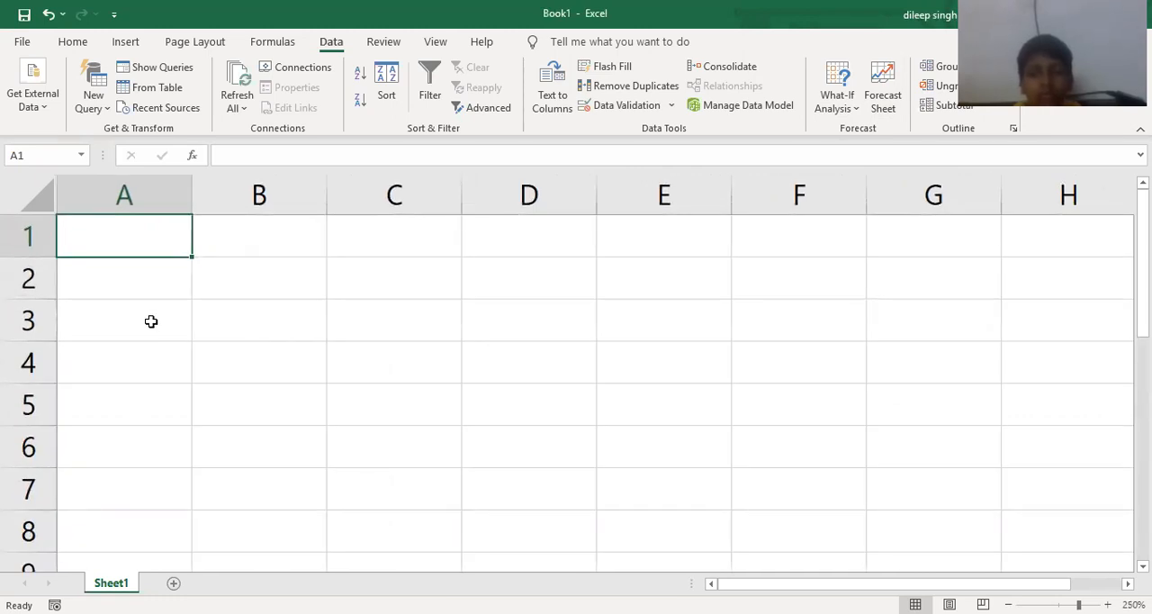
{"action": "type", "text": "Date"}
{"action": "key", "text": "Tab"}
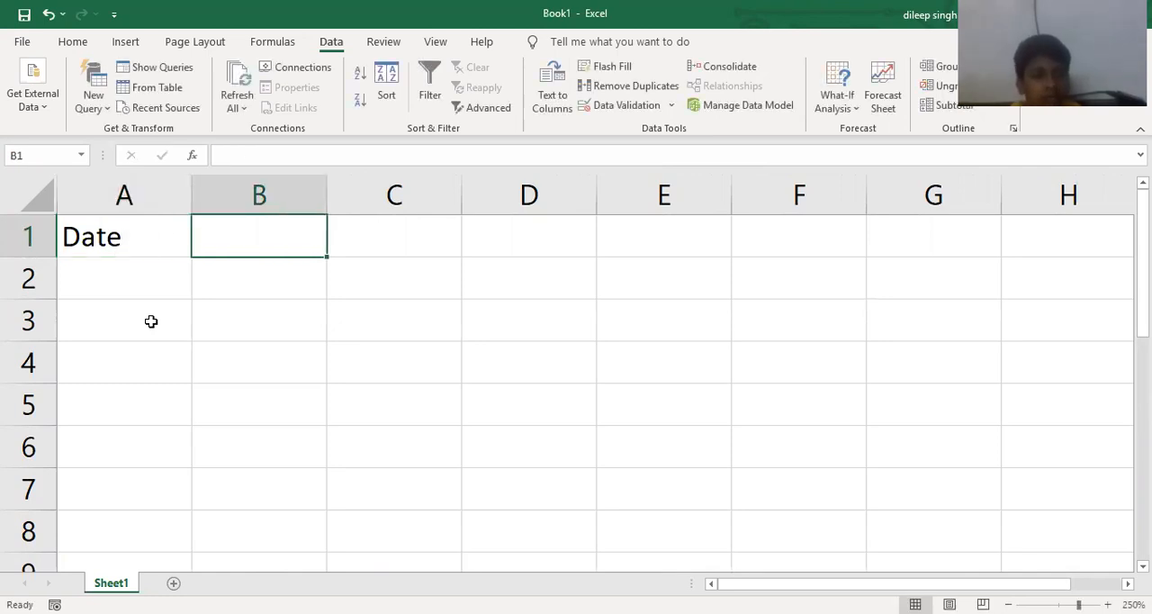
{"action": "type", "text": "d"}
{"action": "key", "text": "BackSpace"}
{"action": "type", "text": "Makr"}
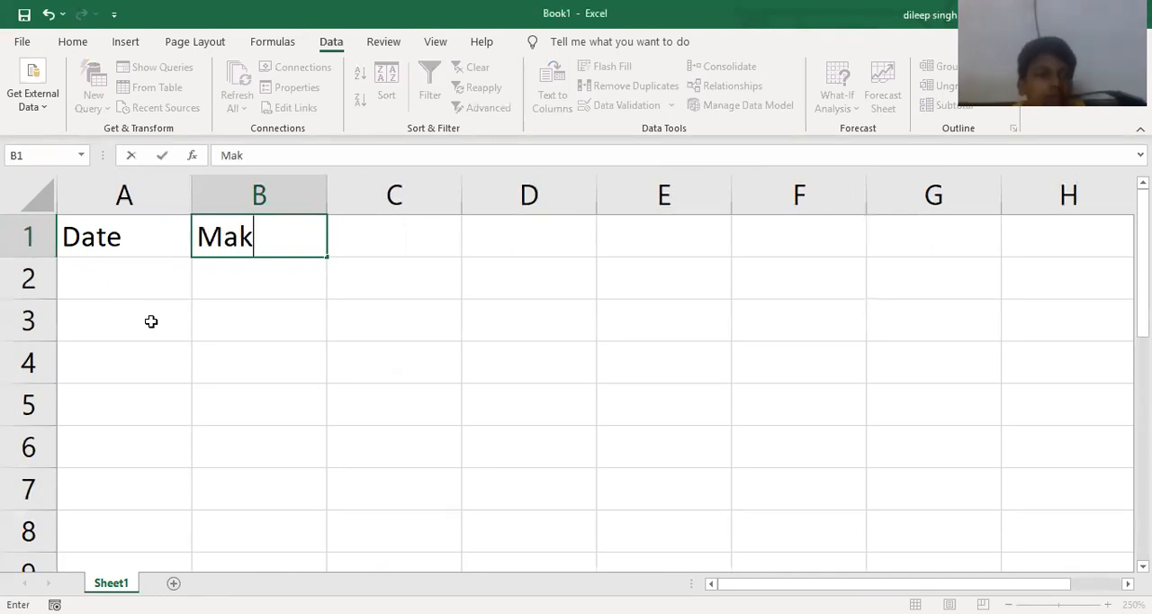
{"action": "key", "text": "BackSpace"}
{"action": "key", "text": "BackSpace"}
{"action": "type", "text": "rks"}
{"action": "key", "text": "Return"}
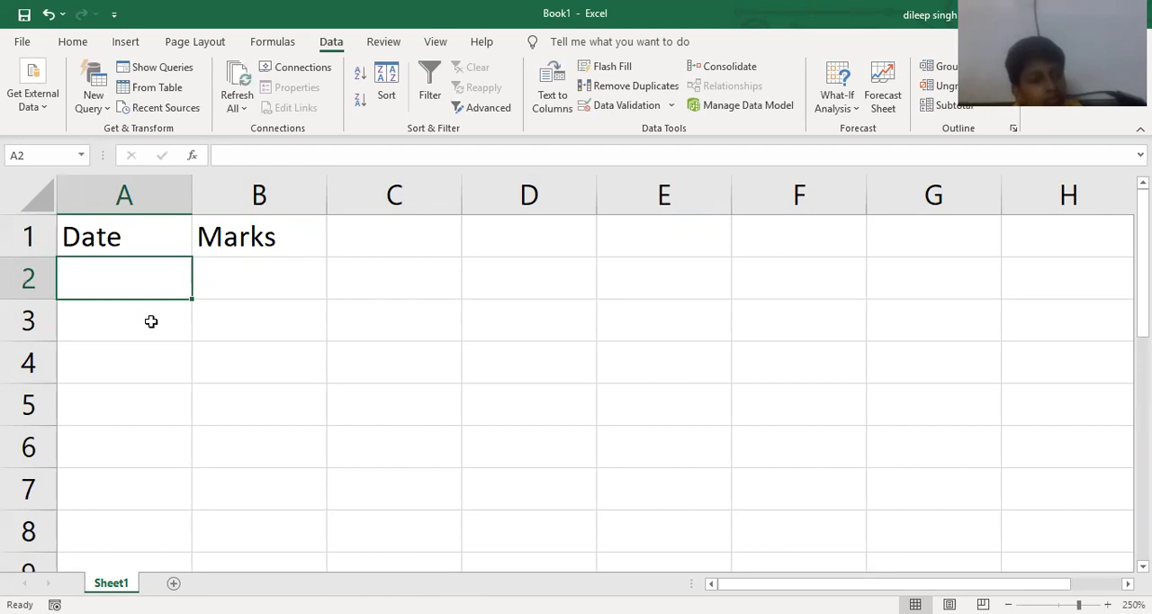
- Enter the date 4/1/2016 in A2 under the Date header
{"action": "type", "text": "4/1/202"}
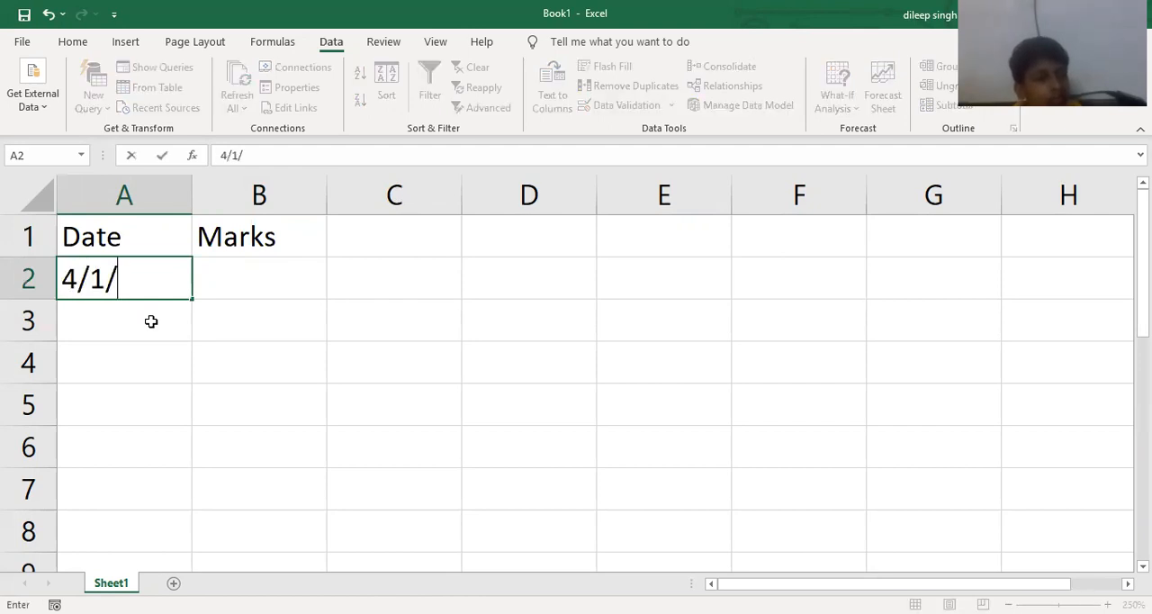
{"action": "key", "text": "BackSpace"}
{"action": "type", "text": "16"}
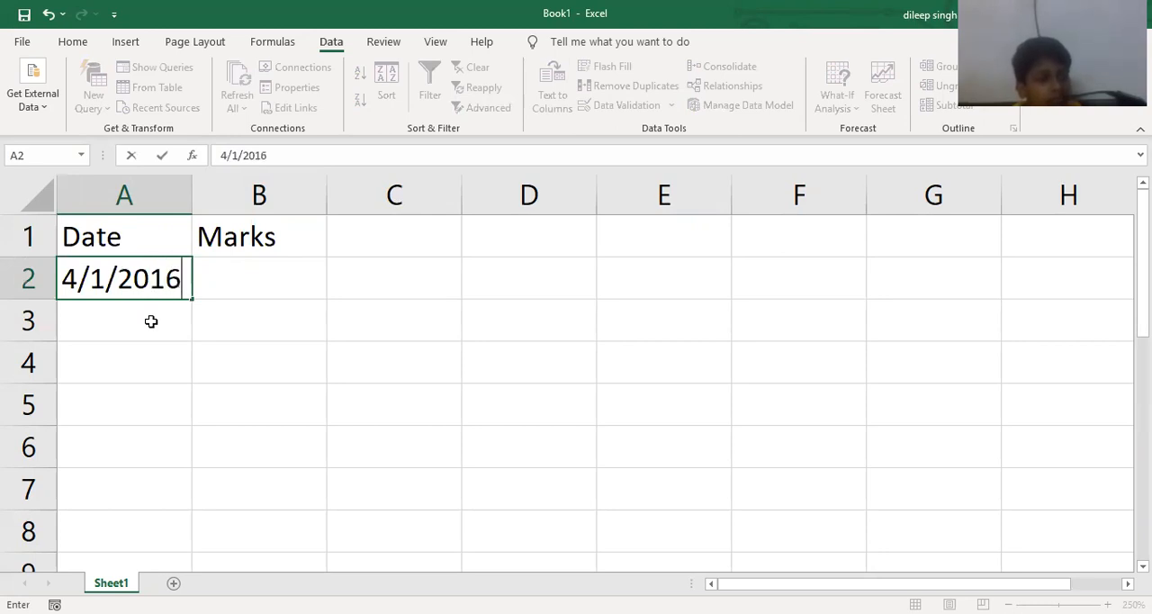
{"action": "key", "text": "Return"}
- Enter the date 4/1/2017 in A3
{"action": "type", "text": "4/1/207"}
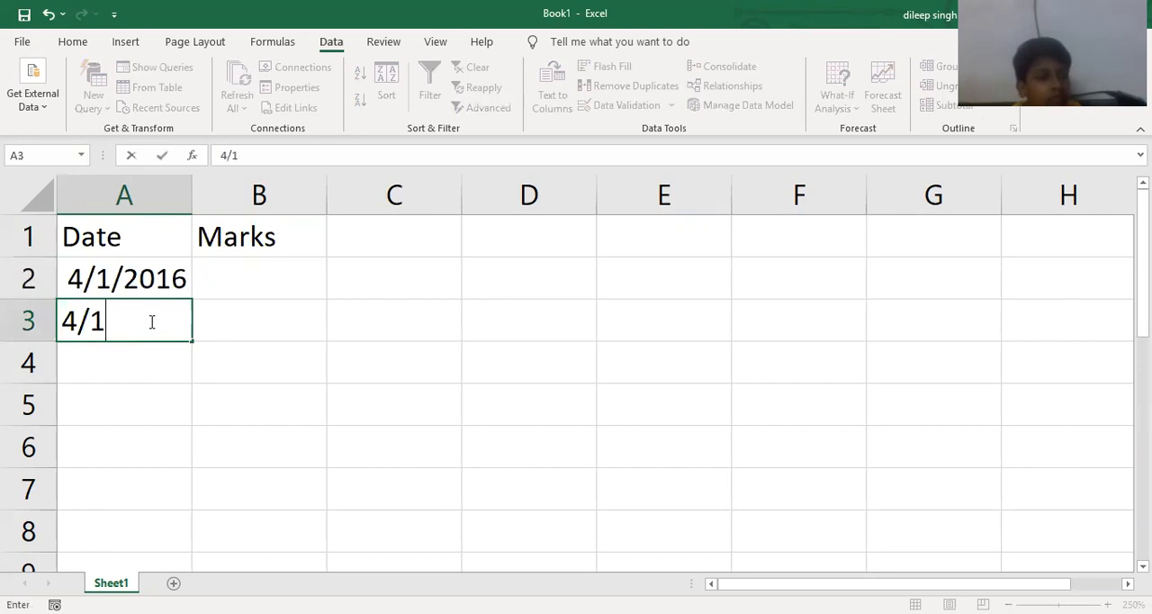
{"action": "key", "text": "Return"}
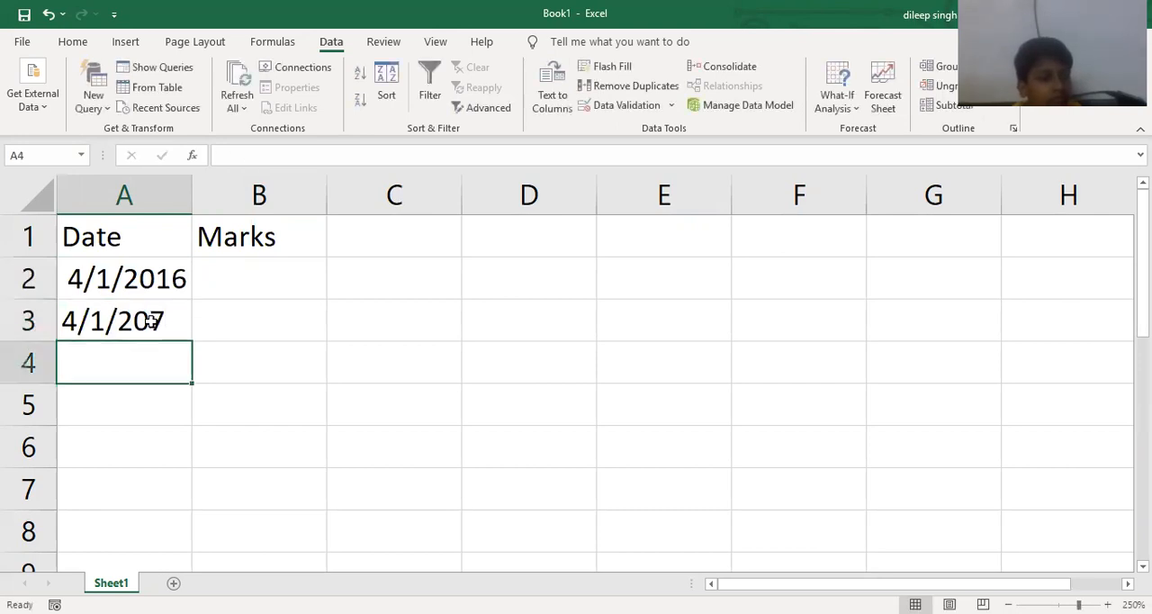
{"action": "left_click", "coordinate": [151, 322]}
{"action": "type", "text": "4/10"}
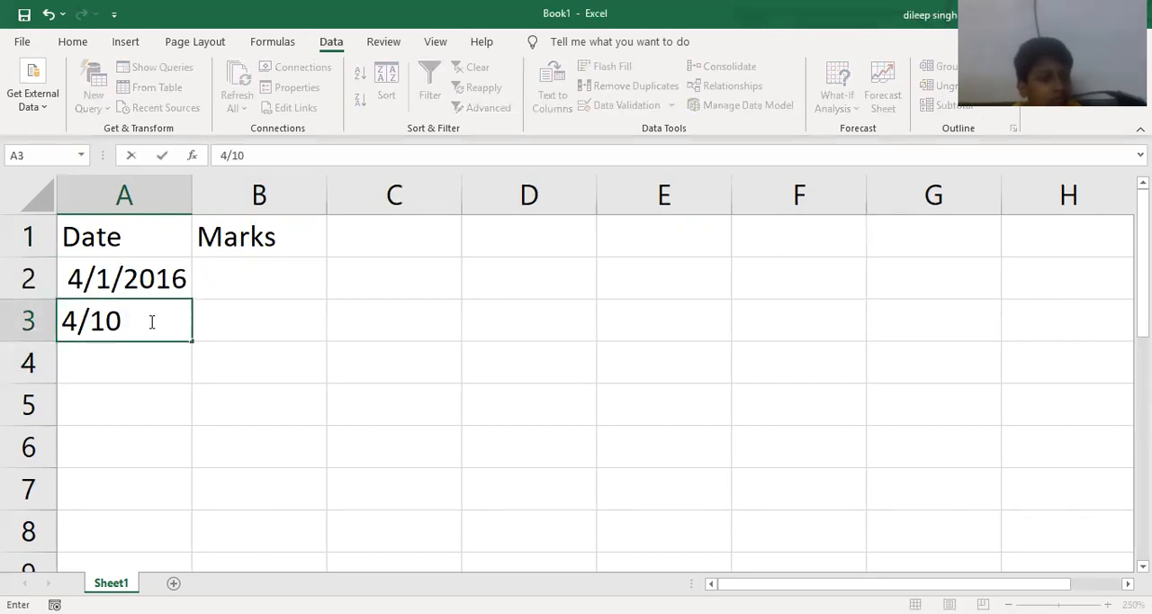
{"action": "key", "text": "BackSpace"}
{"action": "type", "text": "/2017"}
{"action": "key", "text": "Return"}
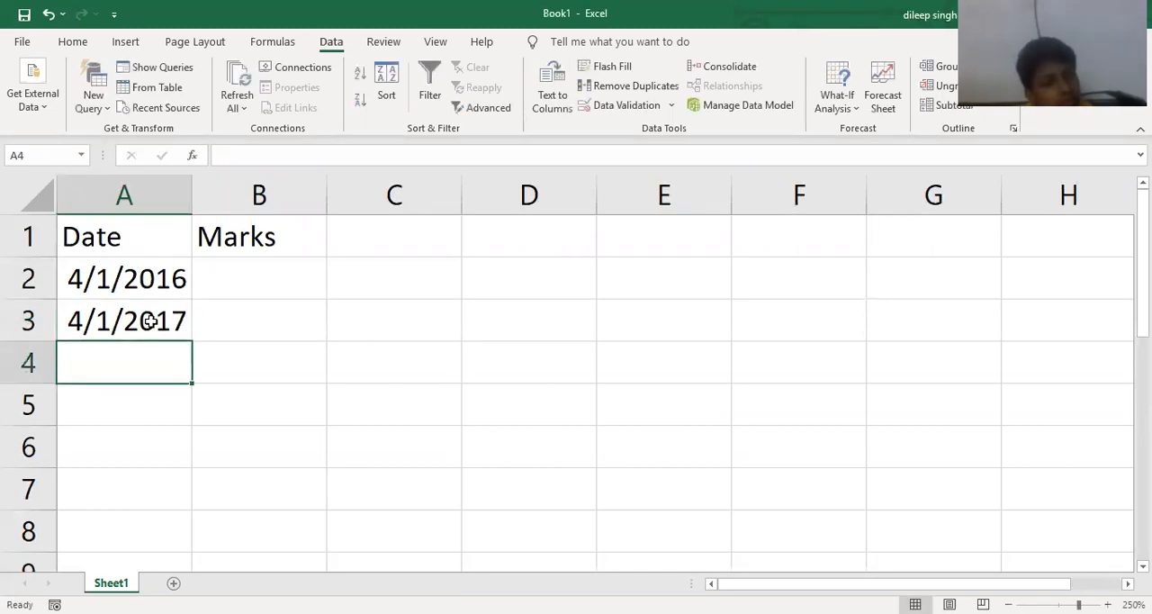
- Extend the yearly date series from A2:A3 down to 4/1/2021 in A7
{"action": "left_click_drag", "start_coordinate": [168, 285], "coordinate": [187, 372]}
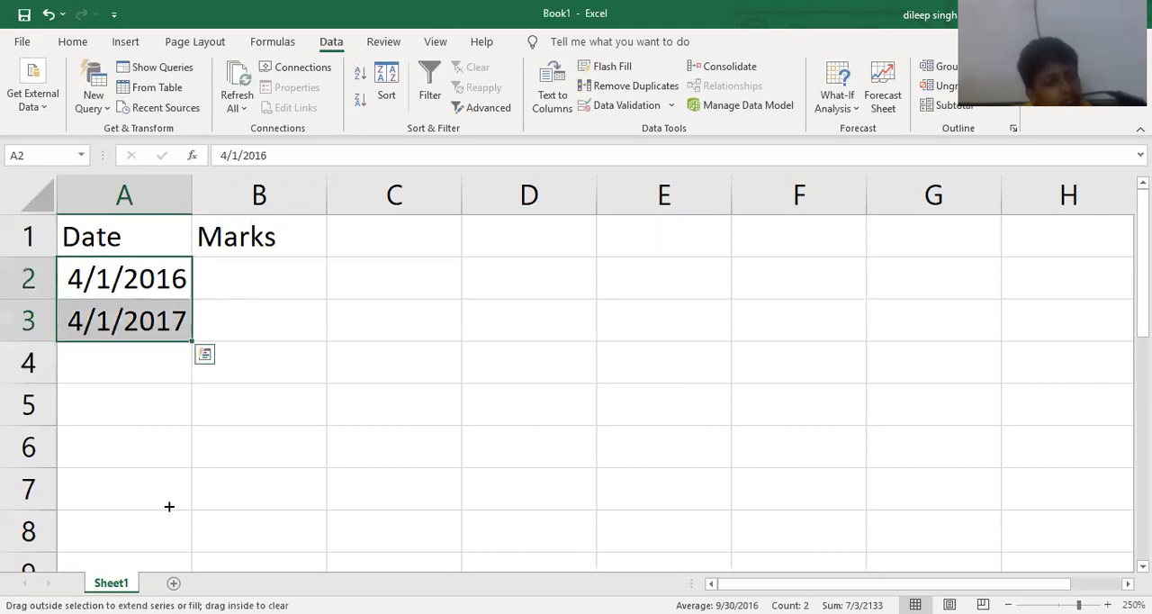
{"action": "left_click_drag", "start_coordinate": [169, 506], "coordinate": [169, 507]}
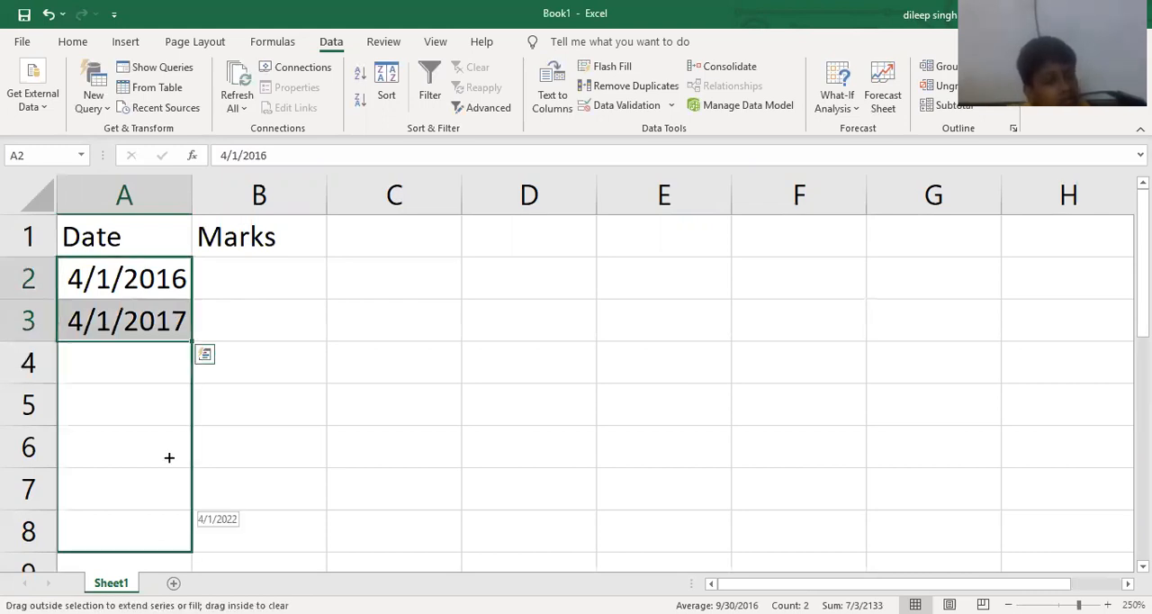
{"action": "left_click_drag", "start_coordinate": [171, 429], "coordinate": [173, 405]}
{"action": "left_click_drag", "start_coordinate": [177, 361], "coordinate": [179, 301]}
{"action": "scroll", "coordinate": [244, 334], "scroll_direction": "up", "scroll_amount": 2}
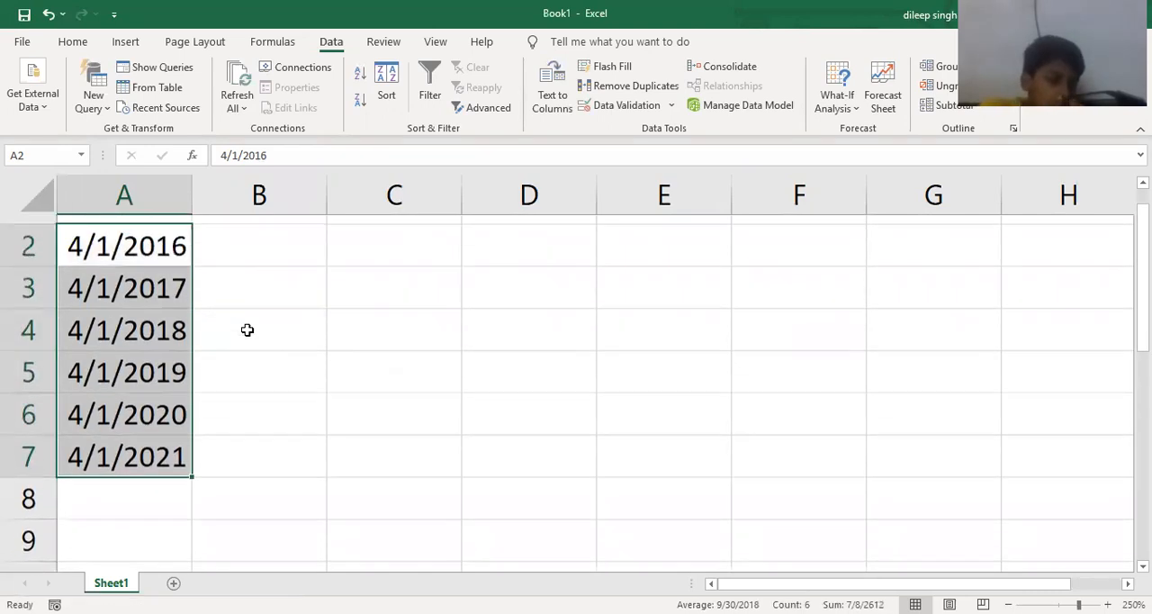
- Enter the marks 450, 470 and 420 in B2:B4 for the 2016 to 2018 dates
{"action": "scroll", "coordinate": [244, 329], "scroll_direction": "up", "scroll_amount": 2, "text": "ctrl"}
{"action": "left_click", "coordinate": [270, 293]}
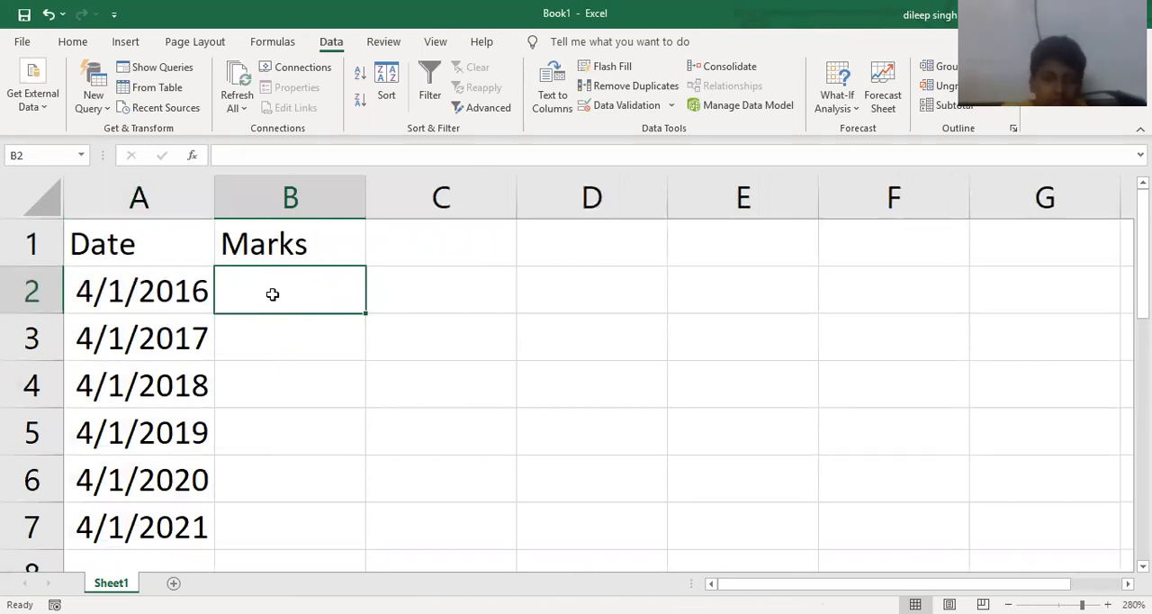
{"action": "type", "text": "450"}
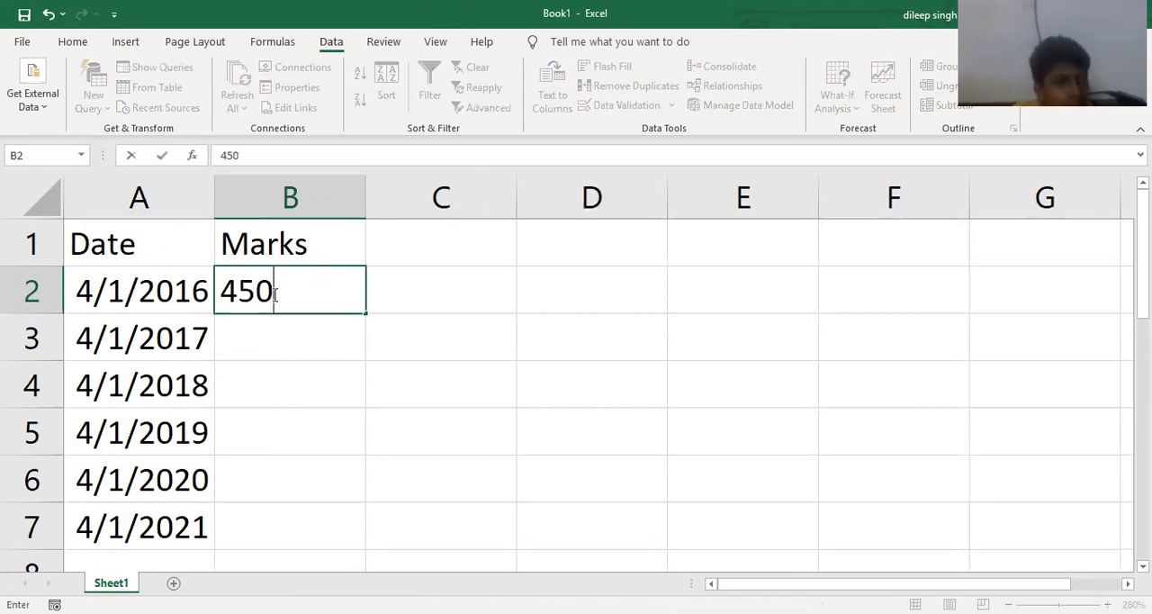
{"action": "key", "text": "Return"}
{"action": "type", "text": "470"}
{"action": "key", "text": "Return"}
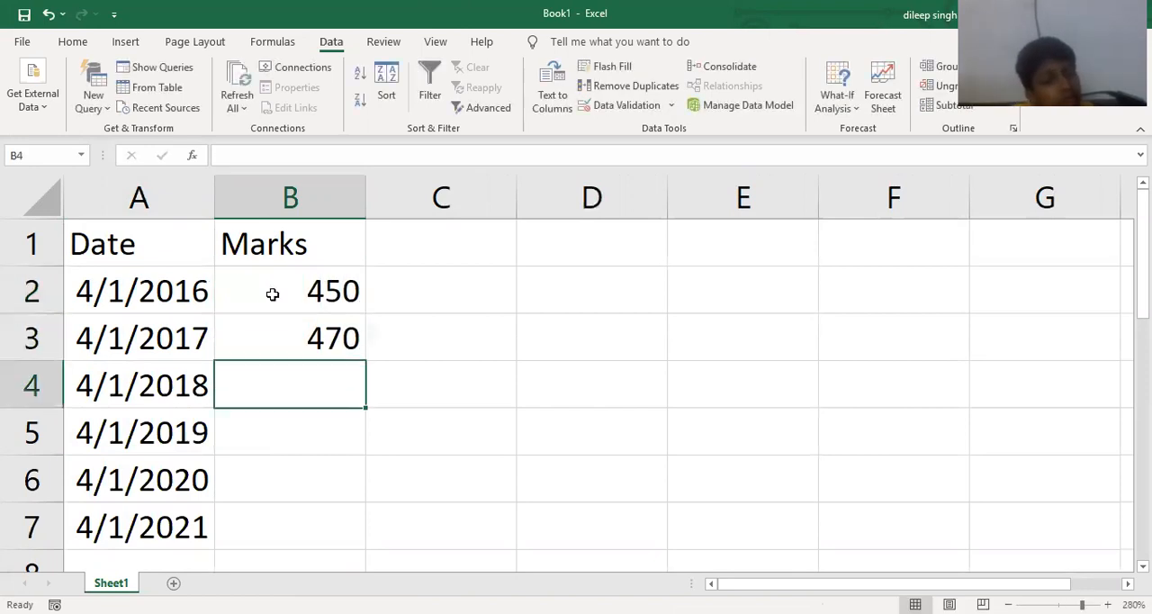
{"action": "type", "text": "420"}
{"action": "key", "text": "Return"}
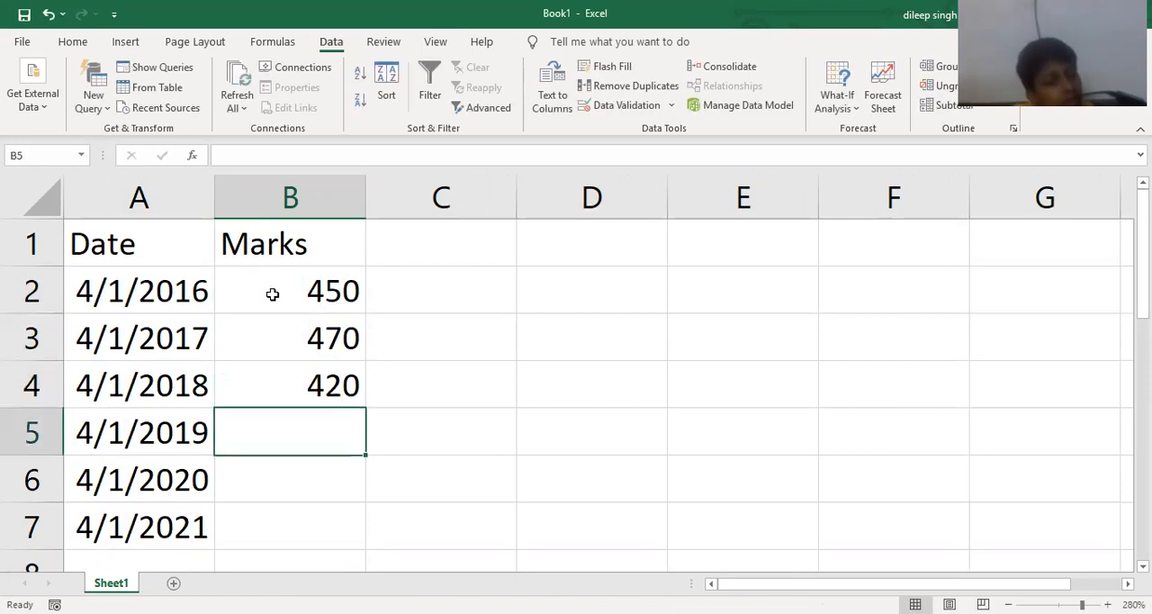
- Enter the marks 430, 480 and 375 in B5:B7 for the 2019 to 2021 dates
{"action": "type", "text": "430"}
{"action": "key", "text": "Return"}
{"action": "type", "text": "480"}
{"action": "key", "text": "Return"}
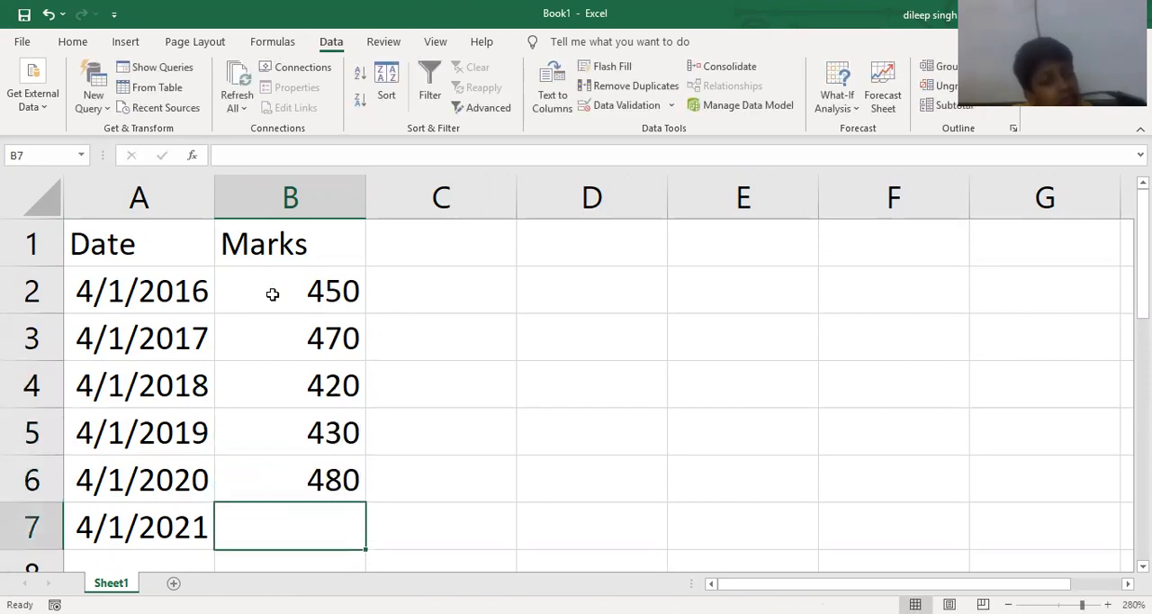
{"action": "type", "text": "375"}
{"action": "key", "text": "Return"}
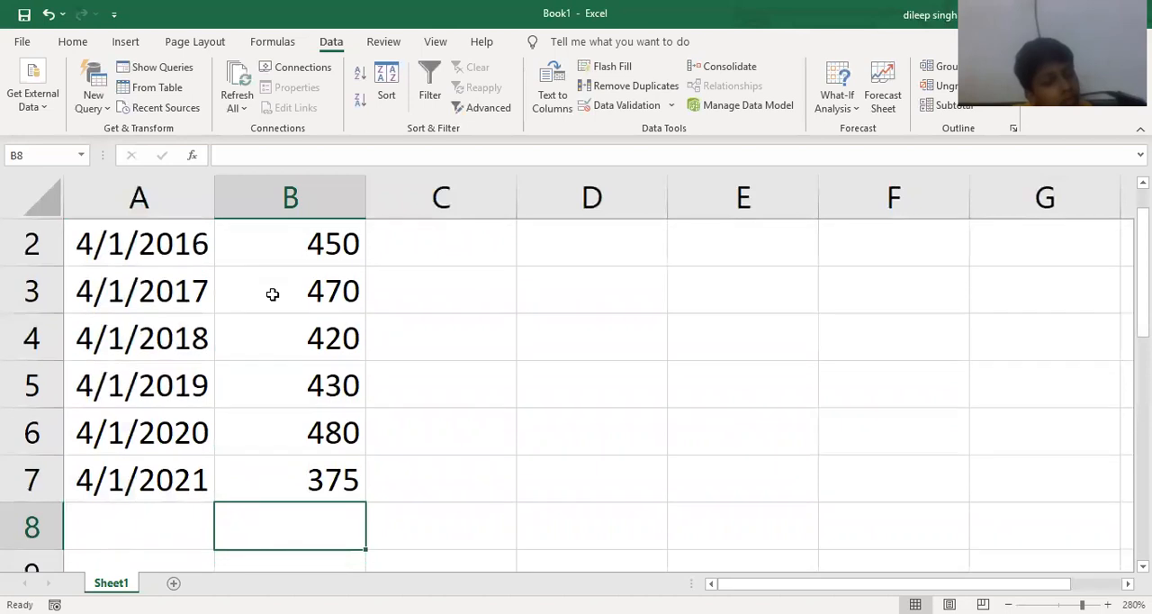
- Create a forecast sheet from A1:B7 as a line chart with the forecast end 4/1/2023
{"action": "scroll", "coordinate": [448, 381], "scroll_direction": "down", "scroll_amount": 3, "text": "ctrl"}
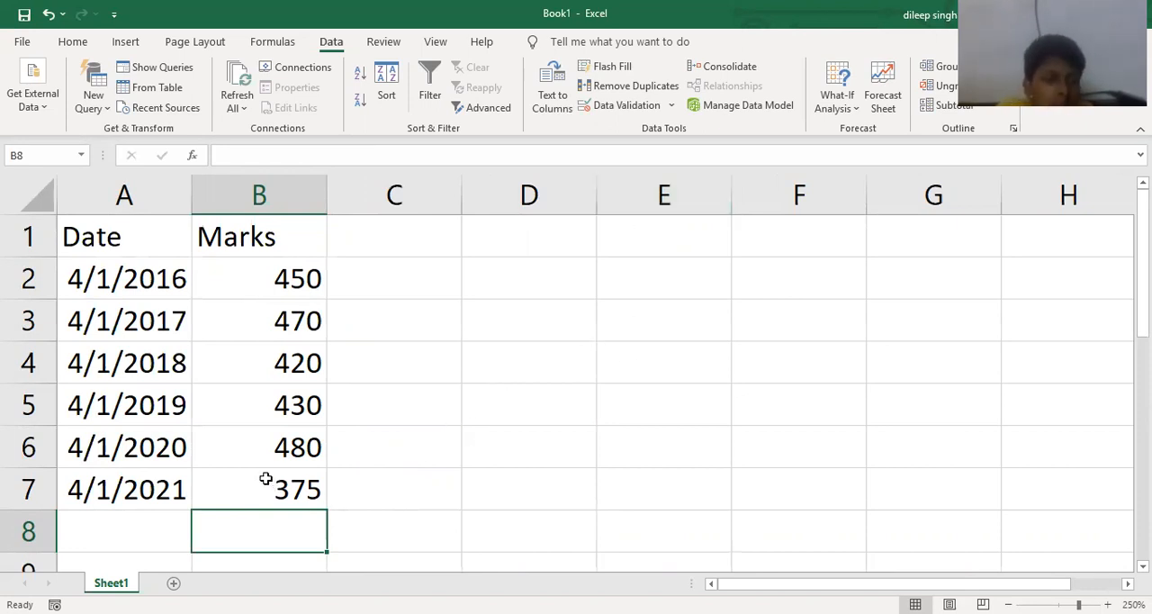
{"action": "left_click_drag", "start_coordinate": [266, 478], "coordinate": [114, 226]}
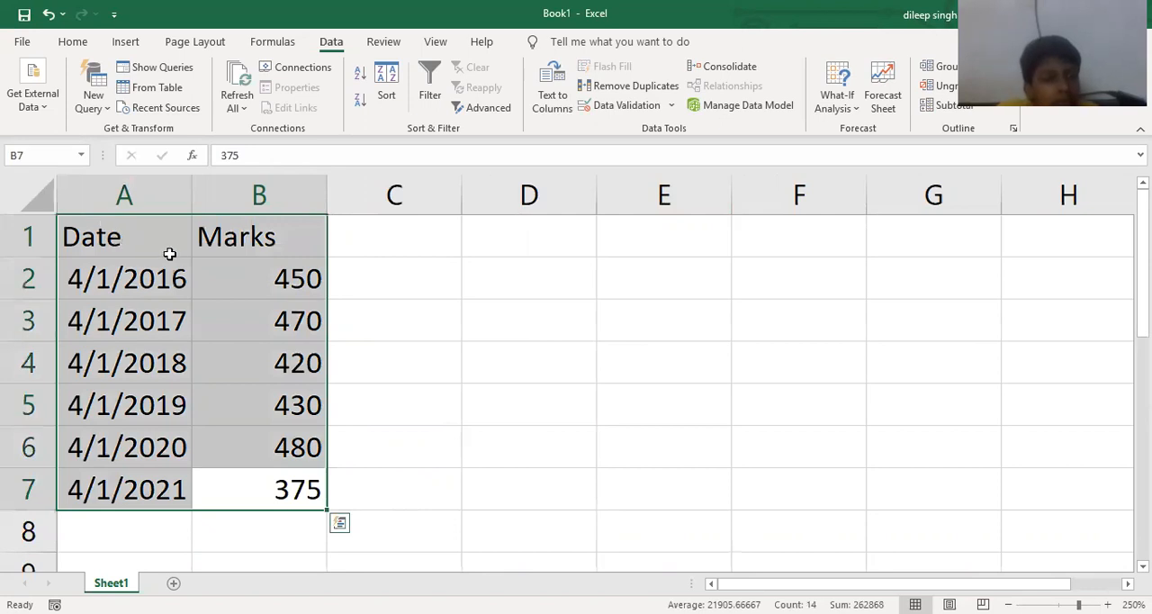
{"action": "left_click", "coordinate": [883, 95]}
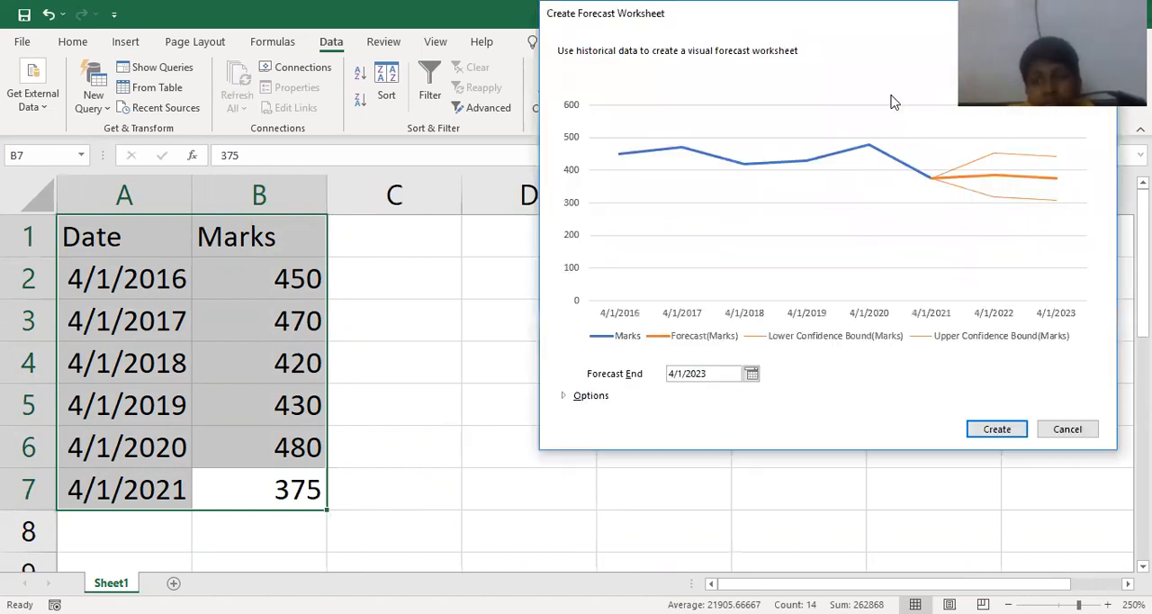
{"action": "left_click", "coordinate": [566, 396]}
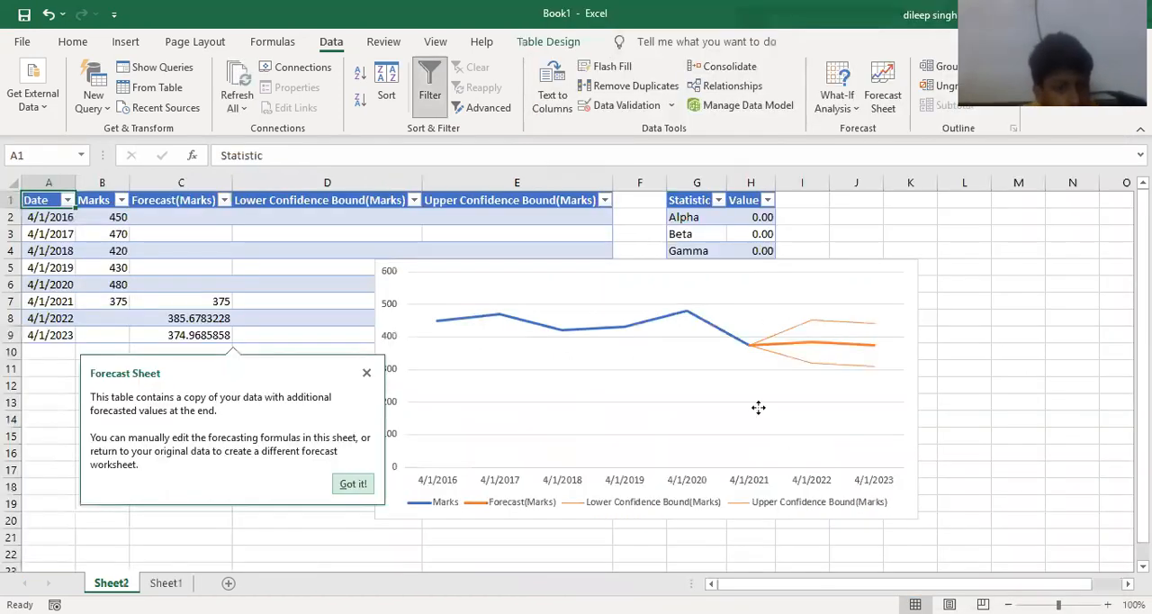
- Move the forecast chart directly below the forecast table and show its chart element options
{"action": "left_click", "coordinate": [758, 408]}
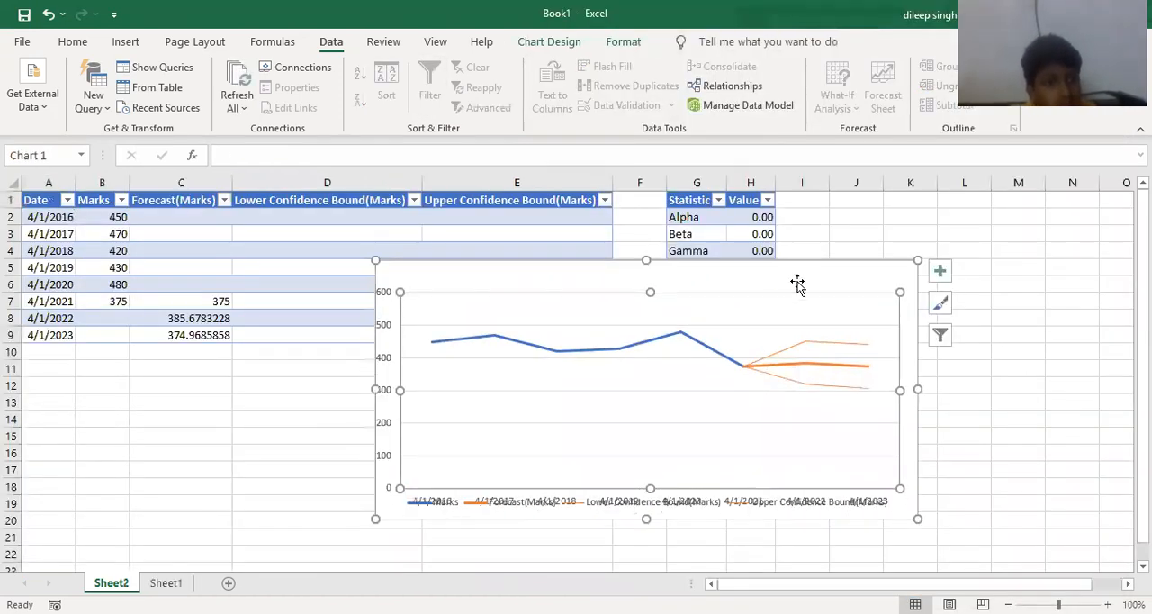
{"action": "left_click_drag", "start_coordinate": [799, 267], "coordinate": [504, 363]}
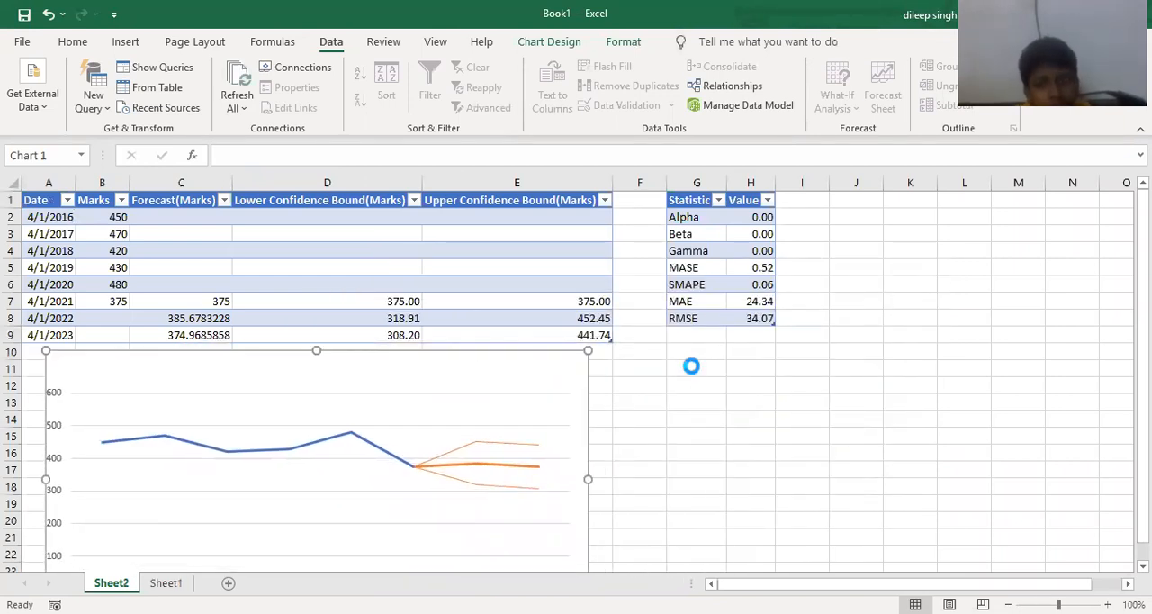
{"action": "scroll", "coordinate": [644, 367], "scroll_direction": "up", "scroll_amount": 2}
{"action": "left_click", "coordinate": [791, 413]}
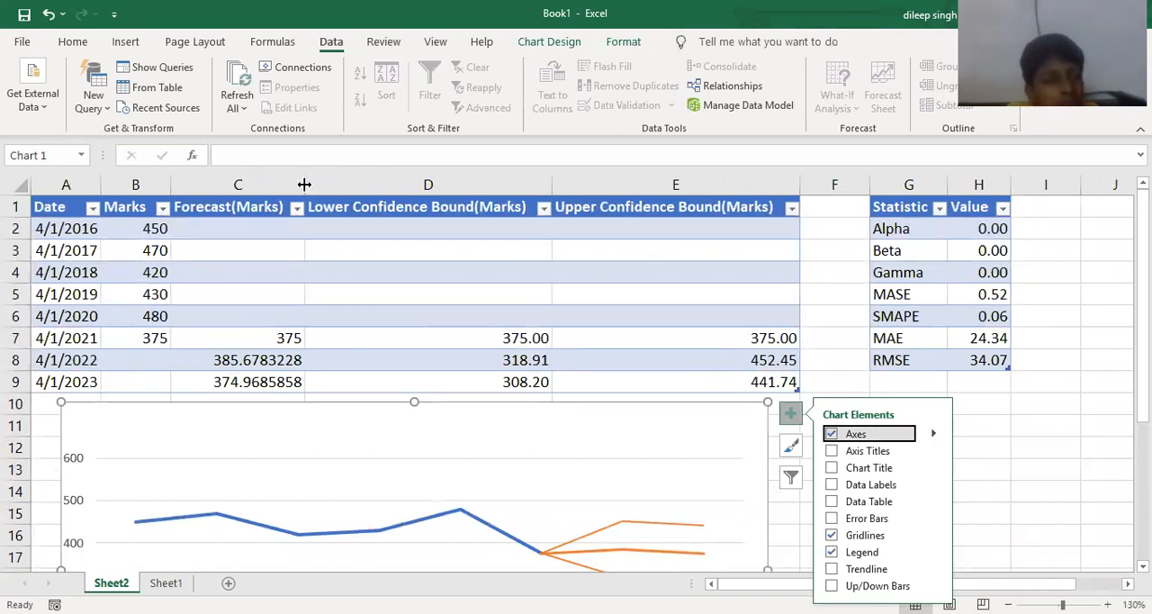
- Widen the Forecast(Marks), Lower Confidence Bound(Marks) and Upper Confidence Bound(Marks) columns
{"action": "left_click_drag", "start_coordinate": [305, 183], "coordinate": [370, 183]}
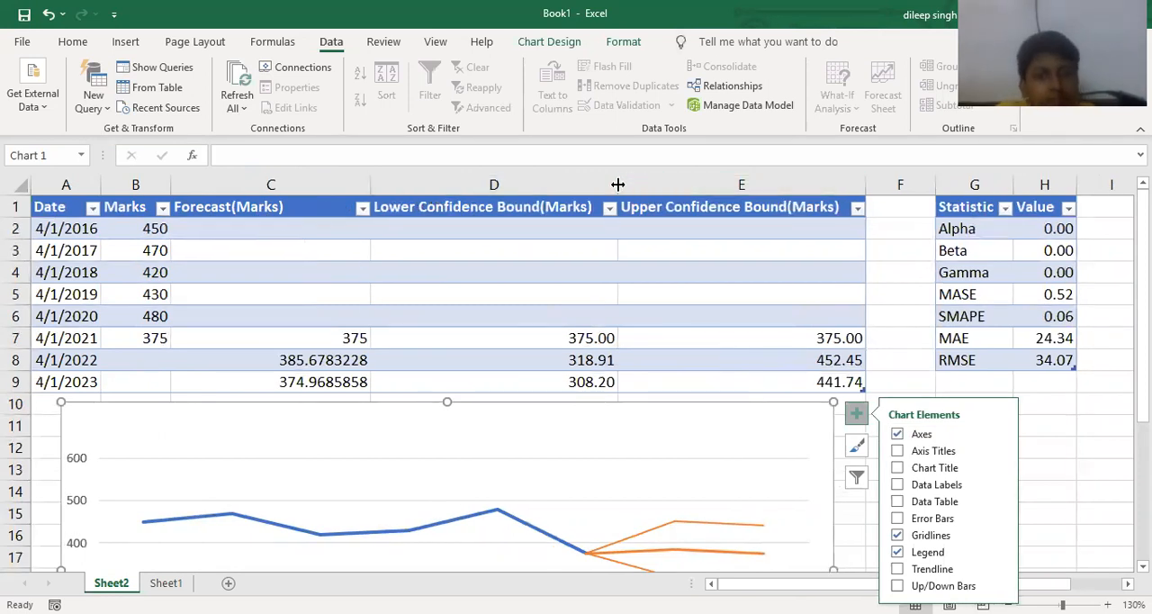
{"action": "left_click_drag", "start_coordinate": [617, 184], "coordinate": [648, 184]}
{"action": "mouse_move", "coordinate": [897, 184]}
{"action": "left_mouse_down"}
{"action": "mouse_move", "coordinate": [928, 184]}
{"action": "mouse_move", "coordinate": [907, 185]}
{"action": "left_mouse_up"}
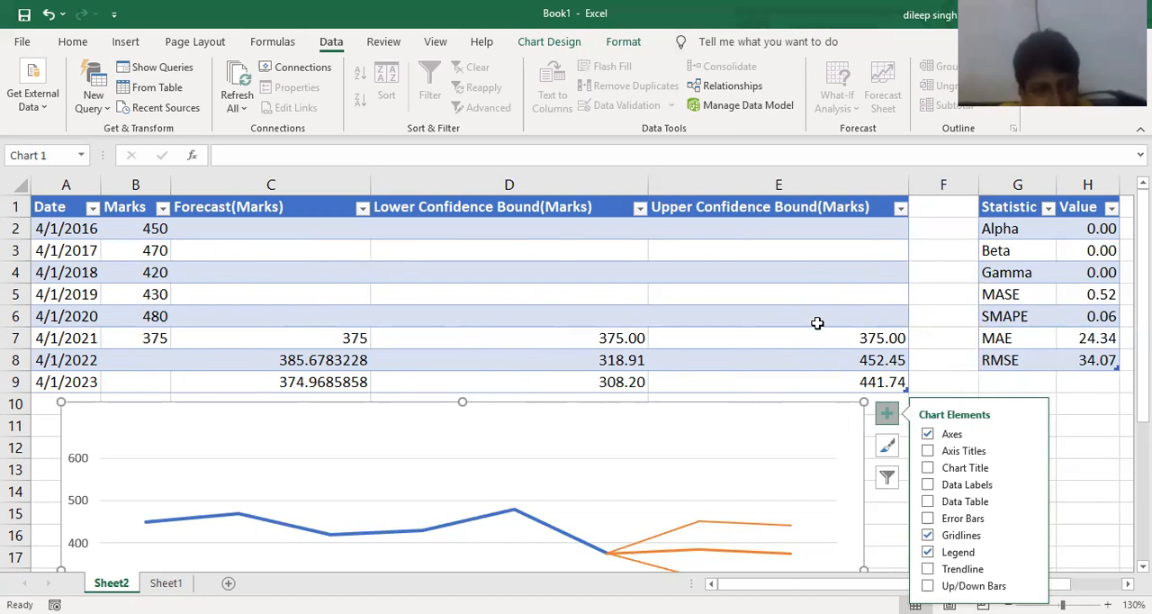
- Widen the Statistic and Value columns, and widen column A so that its dates fit
{"action": "scroll", "coordinate": [775, 356], "scroll_direction": "down", "scroll_amount": 2}
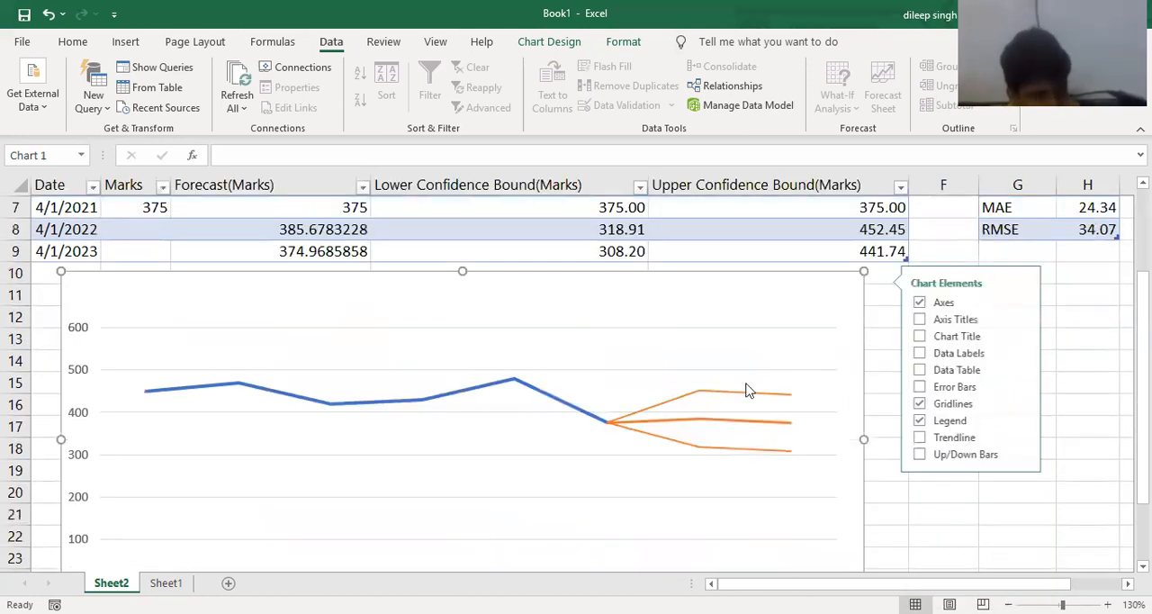
{"action": "scroll", "coordinate": [746, 390], "scroll_direction": "down", "scroll_amount": 2}
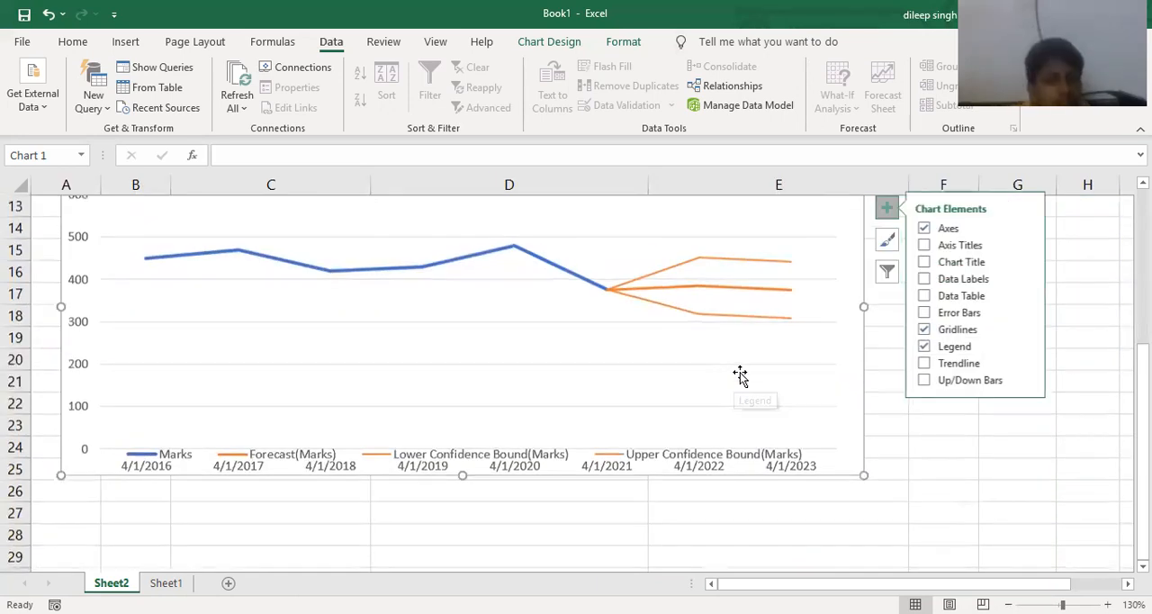
{"action": "scroll", "coordinate": [784, 380], "scroll_direction": "up", "scroll_amount": 4}
{"action": "scroll", "coordinate": [784, 380], "scroll_direction": "down", "scroll_amount": 1, "text": "ctrl"}
{"action": "left_click_drag", "start_coordinate": [766, 523], "coordinate": [803, 522]}
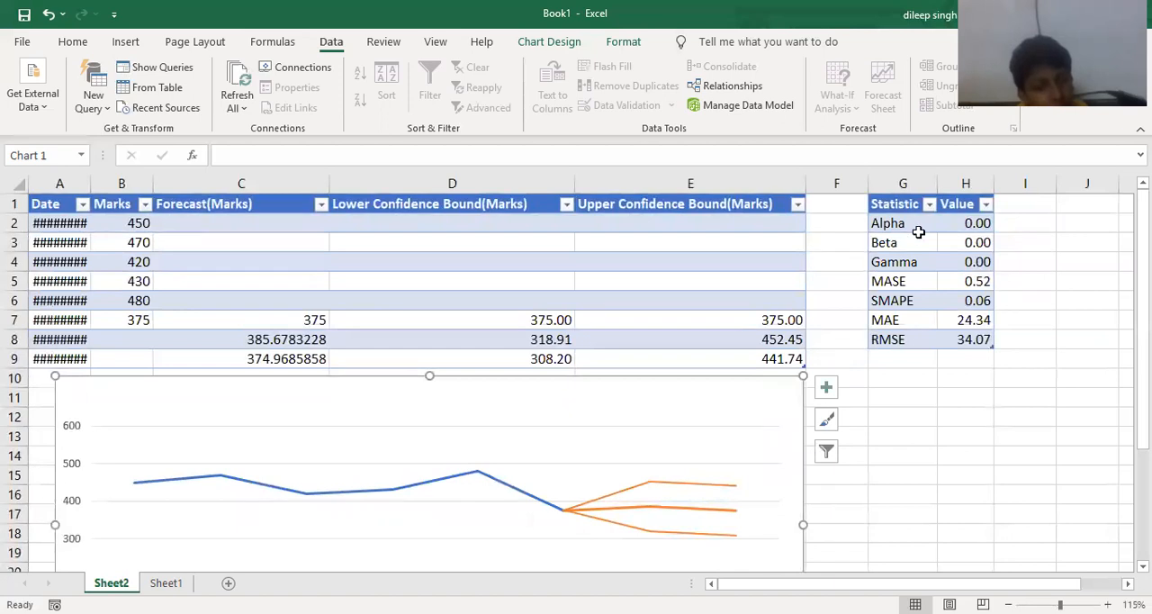
{"action": "left_click_drag", "start_coordinate": [1038, 183], "coordinate": [972, 182]}
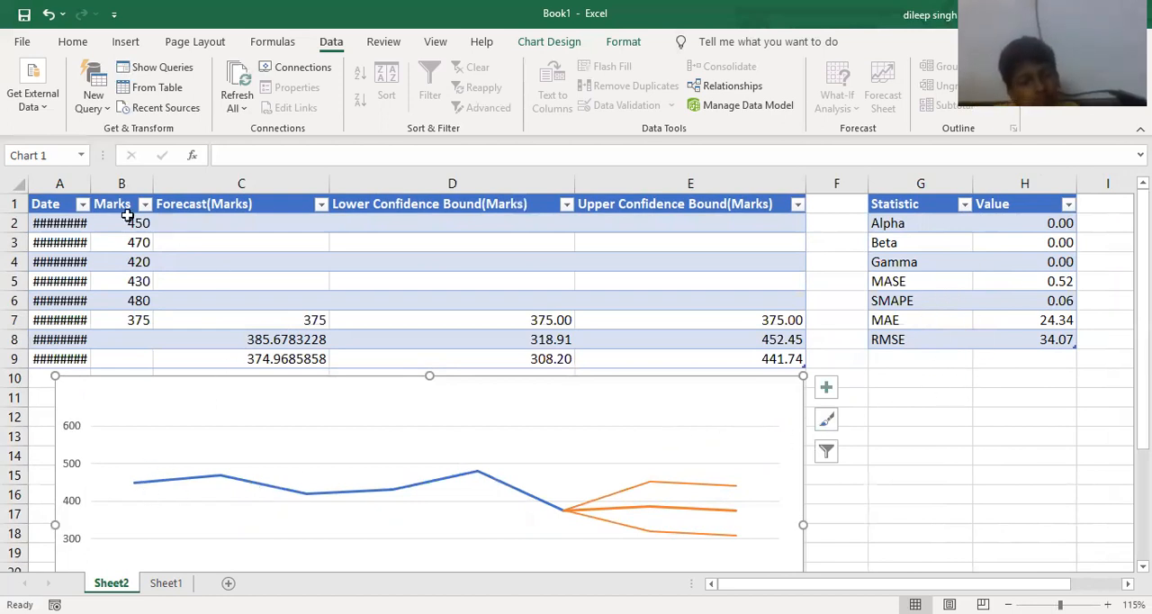
{"action": "double_click", "coordinate": [95, 184]}
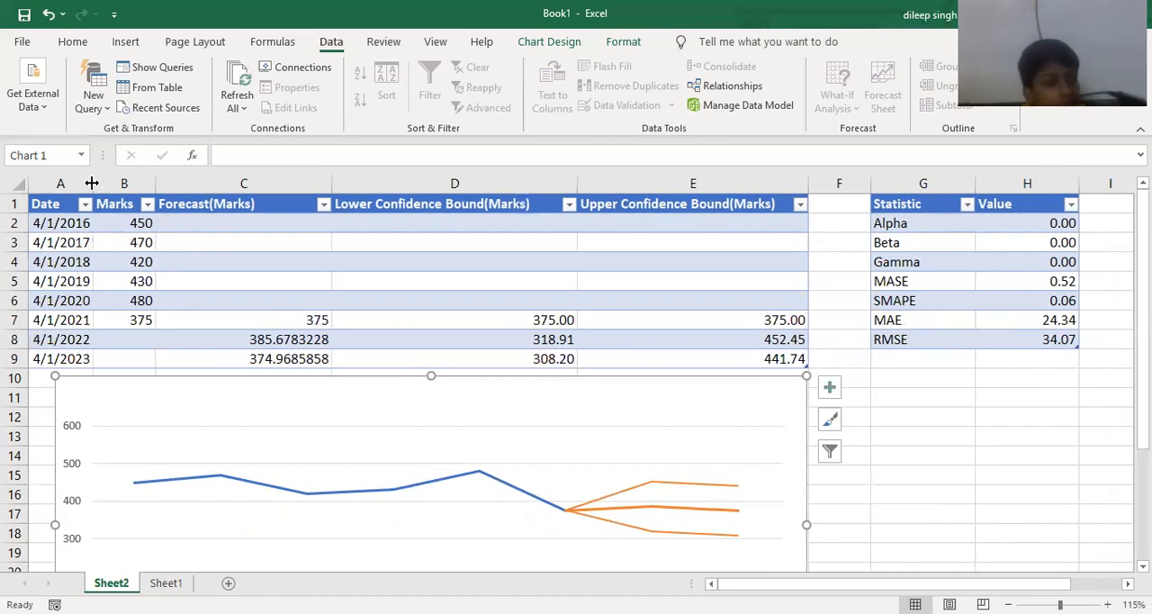
{"action": "scroll", "coordinate": [180, 252], "scroll_direction": "down", "scroll_amount": 2}
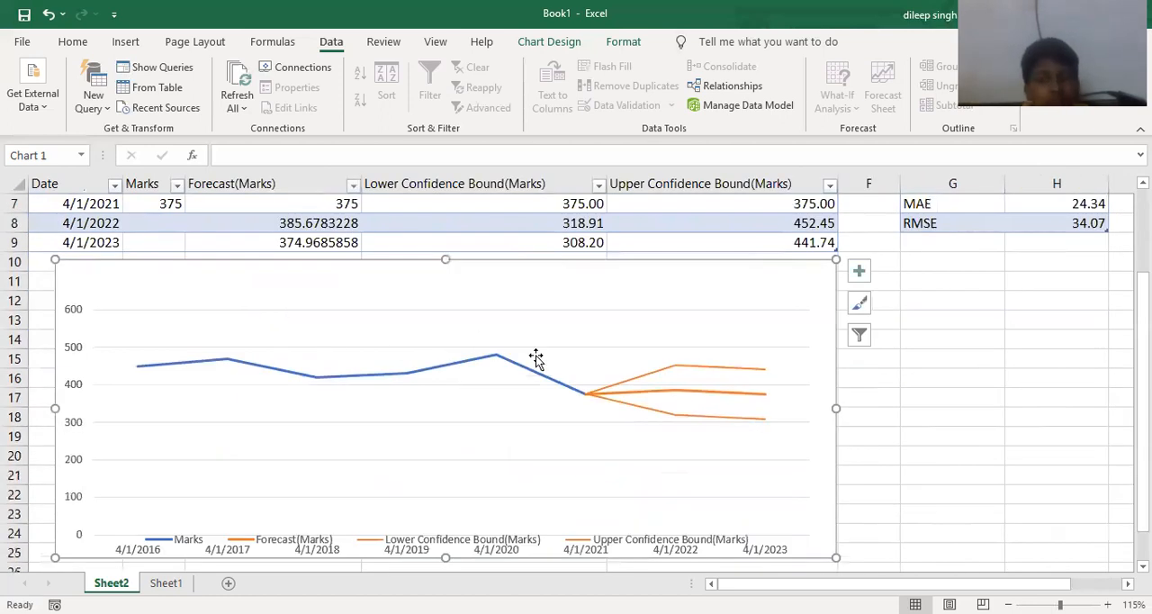
{"action": "scroll", "coordinate": [887, 376], "scroll_direction": "down", "scroll_amount": 1}
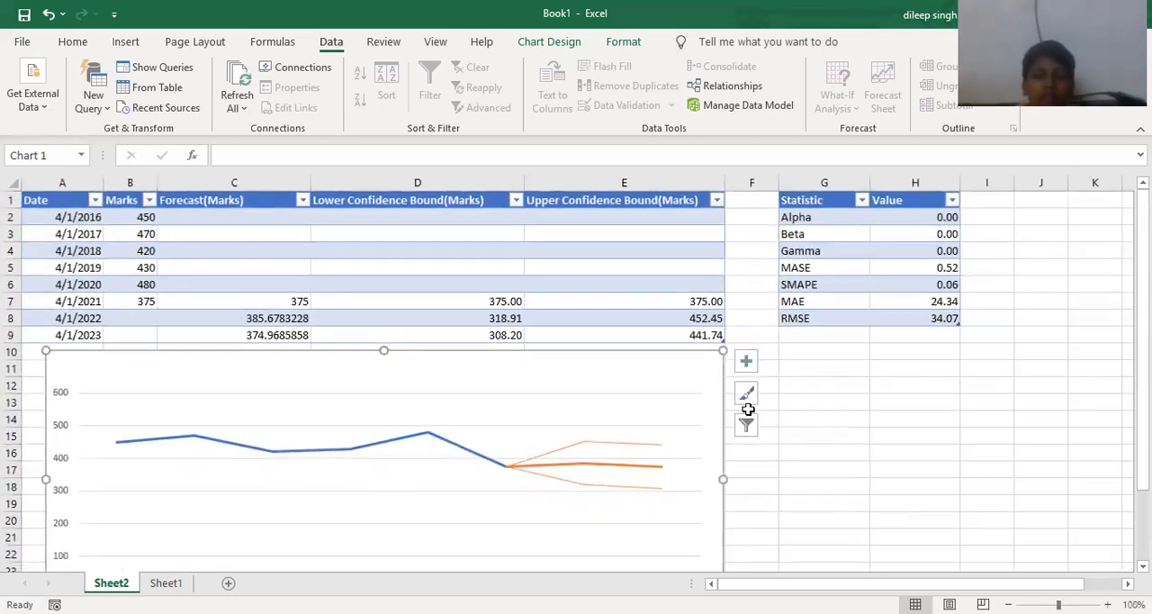
- Review the forecast chart and table, following the Marks line through the forecast and confidence bound lines to 4/1/2023
{"action": "left_click", "coordinate": [810, 435]}
{"action": "scroll", "coordinate": [592, 475], "scroll_direction": "down", "scroll_amount": 2}
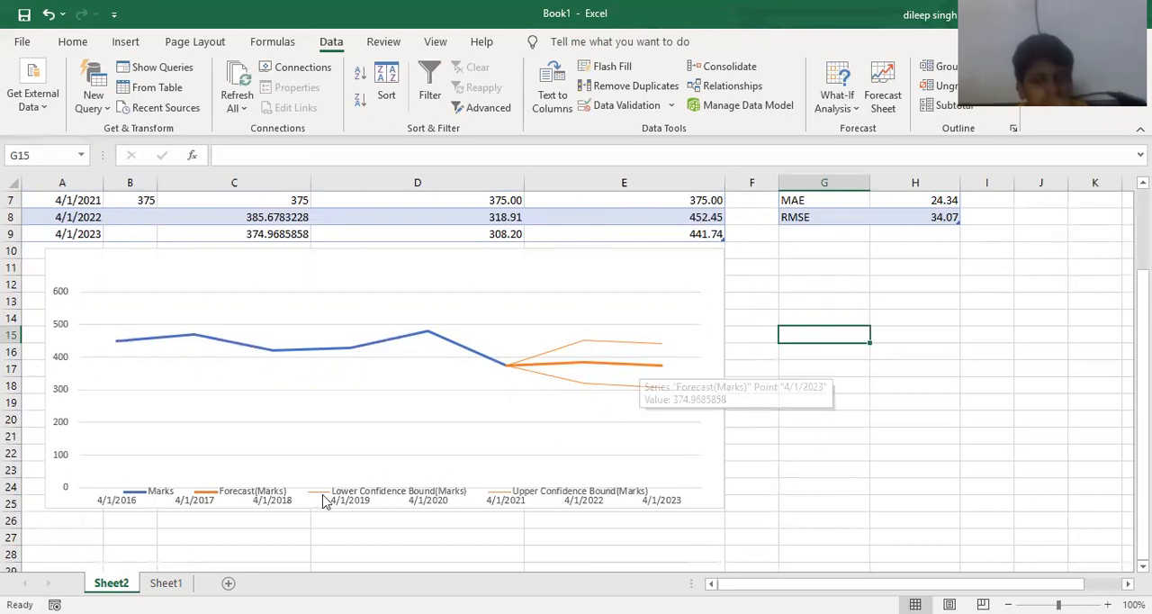
{"action": "scroll", "coordinate": [231, 514], "scroll_direction": "up", "scroll_amount": 2}
{"action": "scroll", "coordinate": [313, 509], "scroll_direction": "up", "scroll_amount": 3, "text": "ctrl"}
{"action": "scroll", "coordinate": [311, 506], "scroll_direction": "down", "scroll_amount": 4}
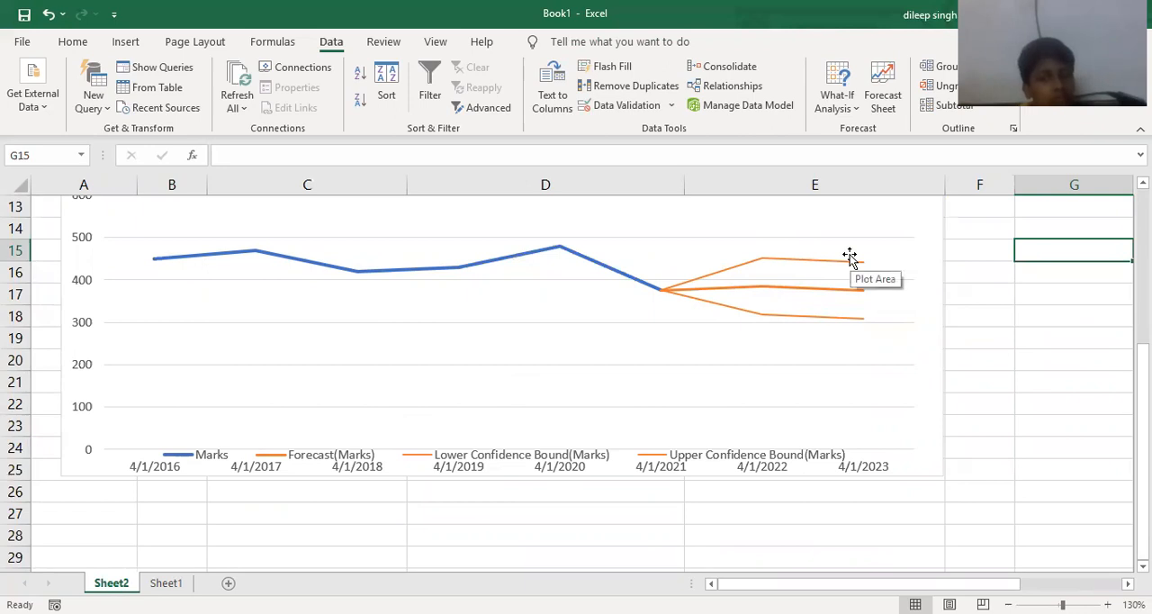
{"action": "scroll", "coordinate": [766, 437], "scroll_direction": "up", "scroll_amount": 4}
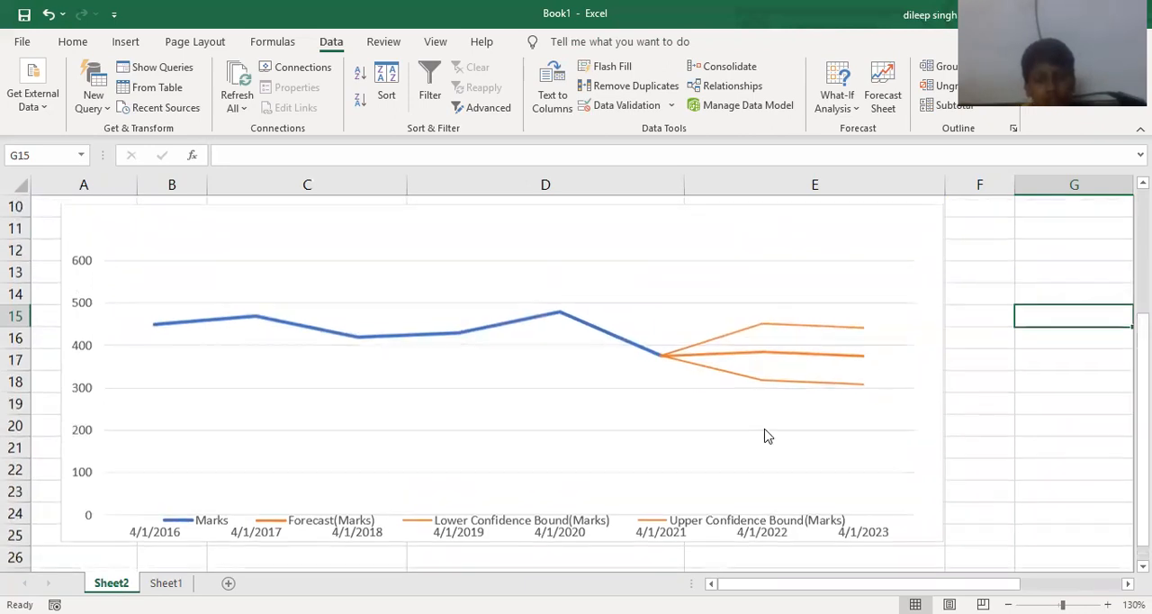
{"action": "scroll", "coordinate": [768, 421], "scroll_direction": "down", "scroll_amount": 2}
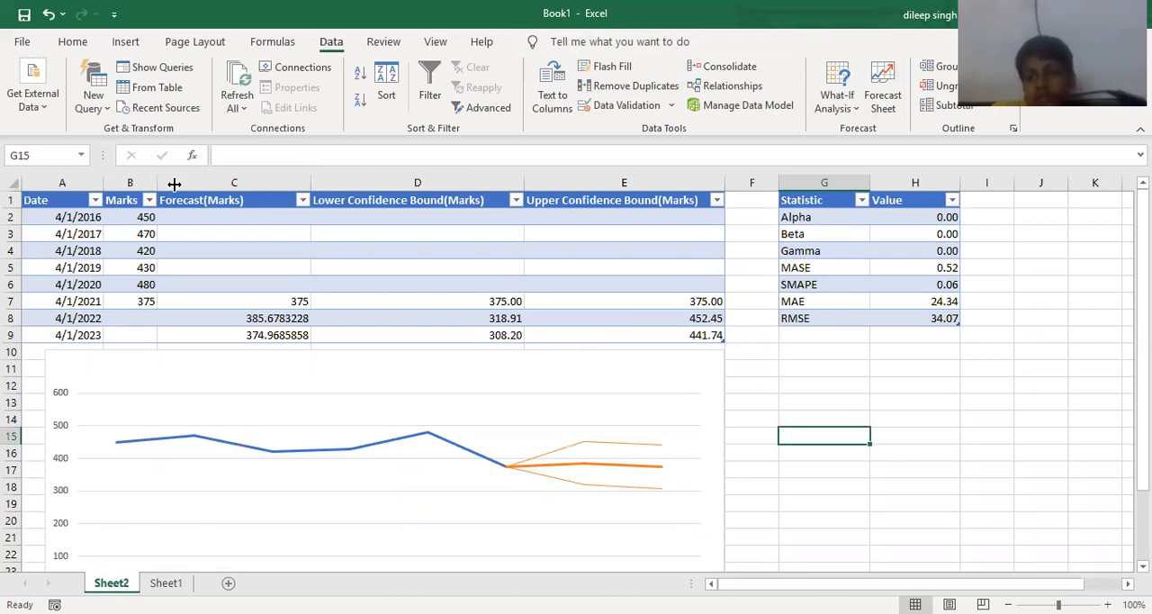
- Widen the Marks column in the forecast table on Sheet2
{"action": "left_click_drag", "start_coordinate": [174, 184], "coordinate": [178, 183]}
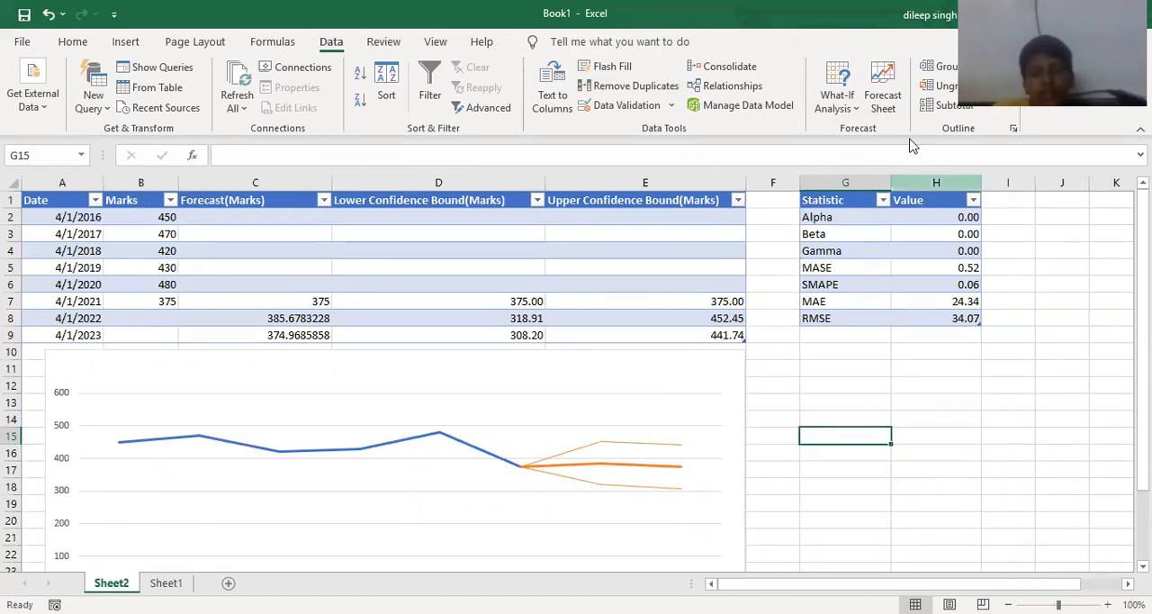
{"action": "left_click", "coordinate": [895, 385]}
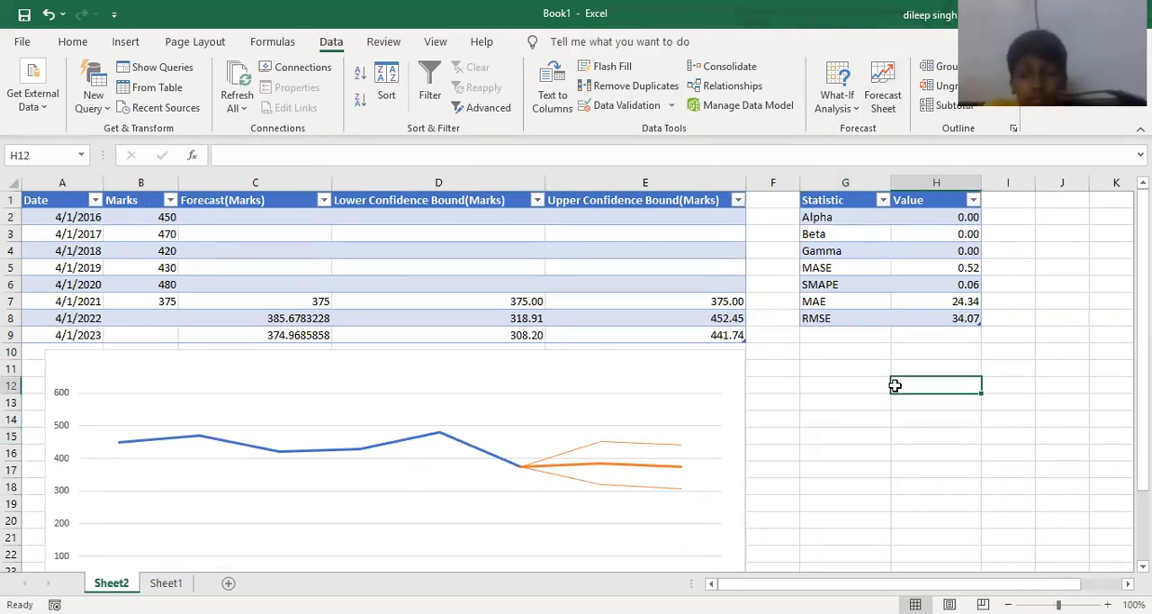
{"action": "scroll", "coordinate": [456, 476], "scroll_direction": "down", "scroll_amount": 2}
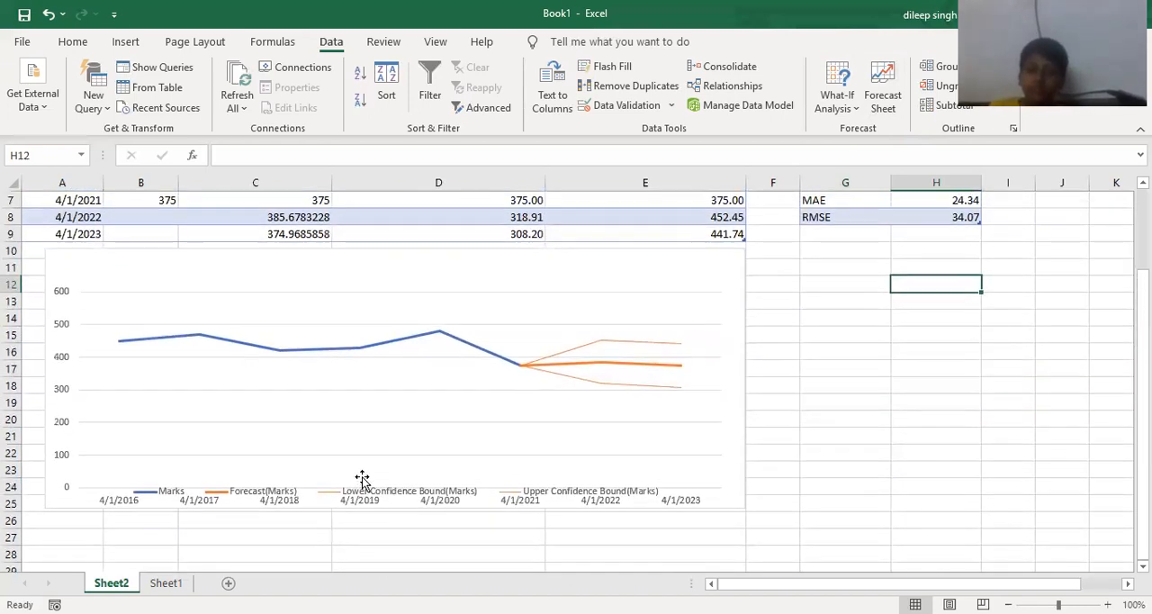
- Add a new worksheet after Sheet1 and enter the heading "other functions" in A1
{"action": "key", "text": "ctrl+Page_Down"}
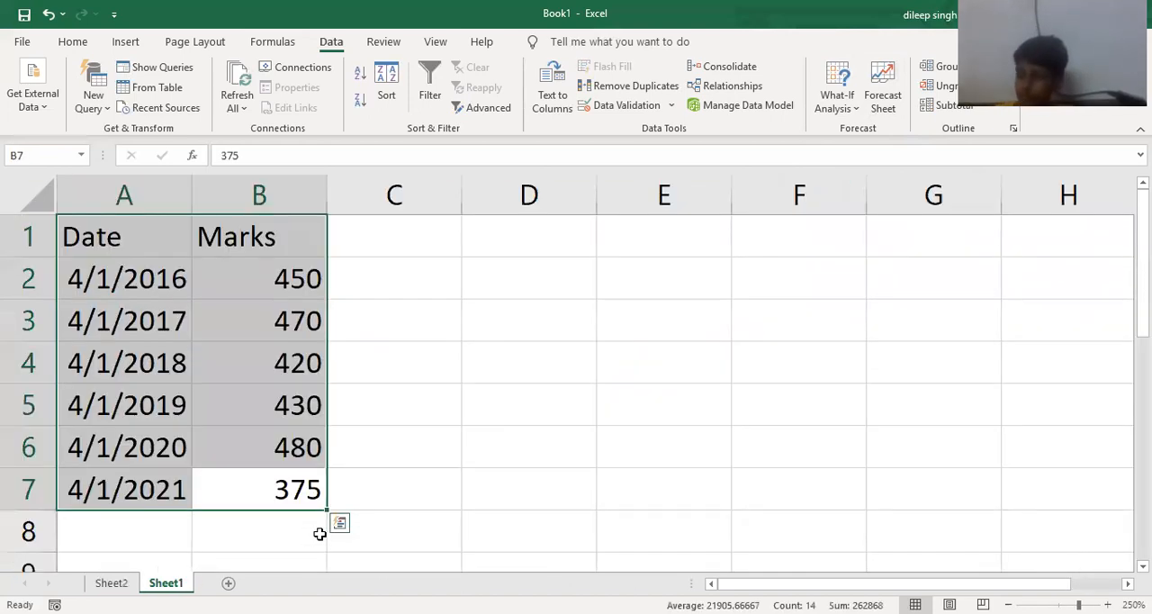
{"action": "left_click", "coordinate": [383, 462]}
{"action": "left_click", "coordinate": [229, 583]}
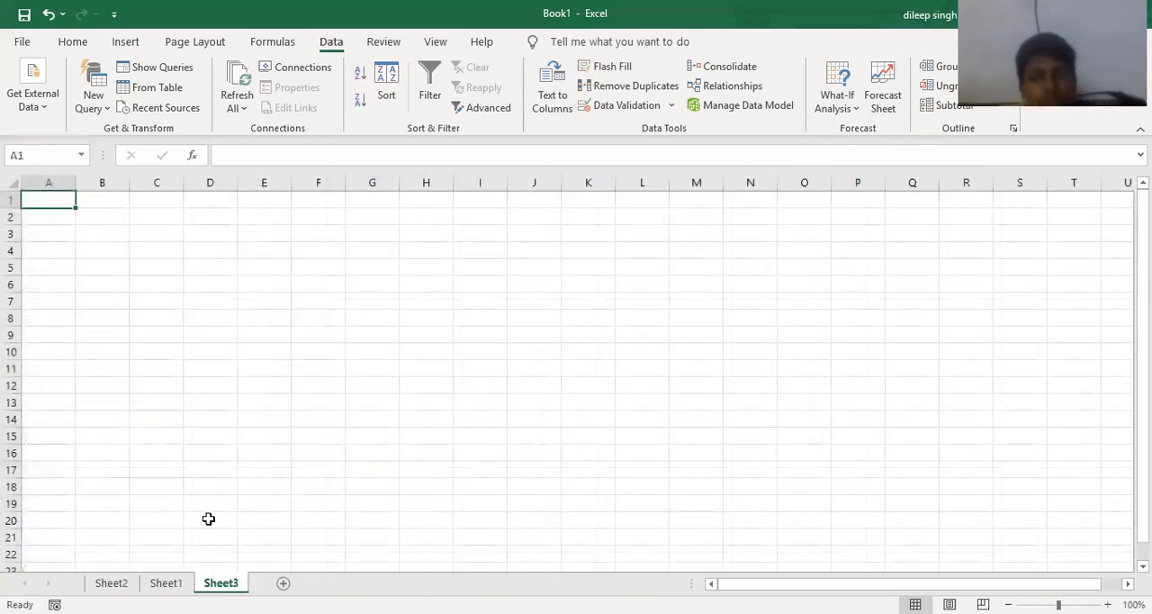
{"action": "scroll", "coordinate": [185, 464], "scroll_direction": "up", "scroll_amount": 8, "text": "ctrl"}
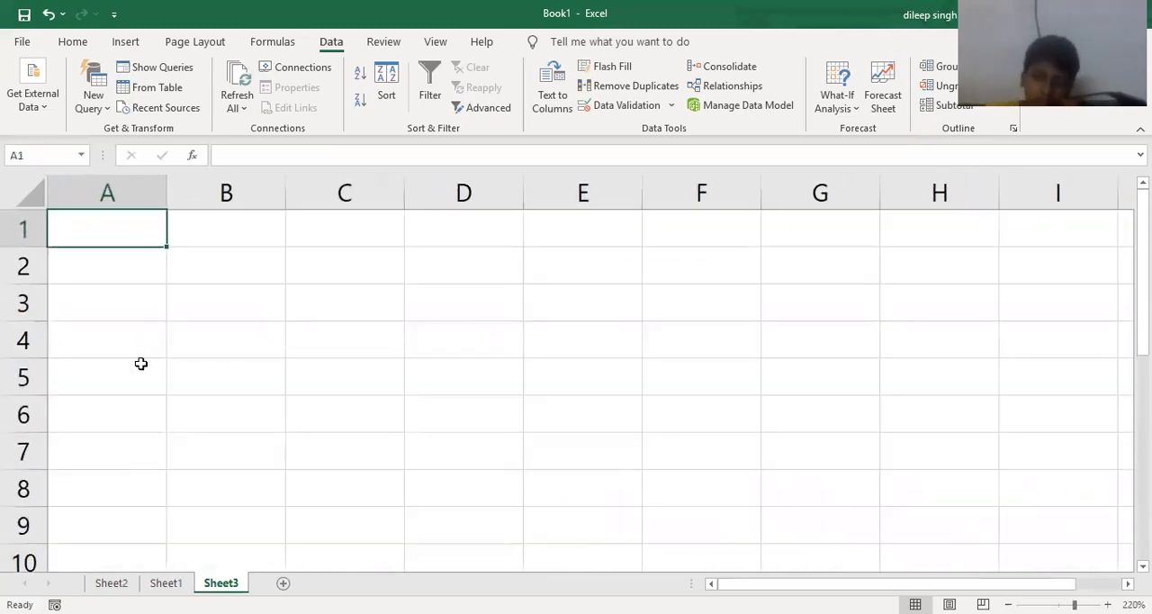
{"action": "type", "text": "other functi"}
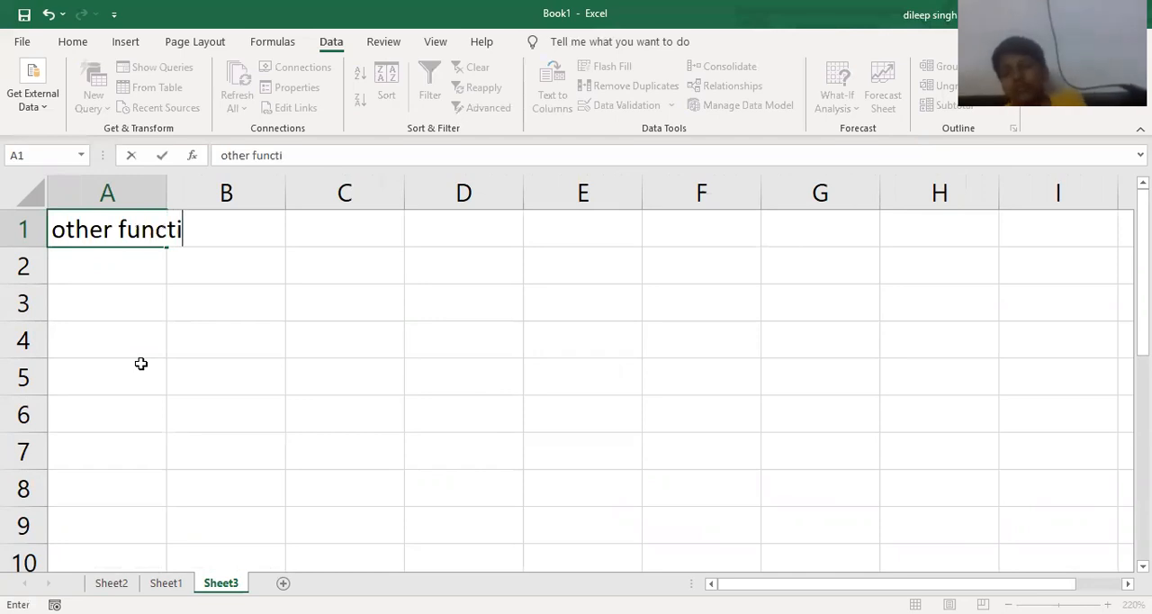
{"action": "type", "text": "ons"}
{"action": "key", "text": "Return"}
- List match, index, now, today and transpose in A3:A7, and widen column A slightly
{"action": "key", "text": "Return"}
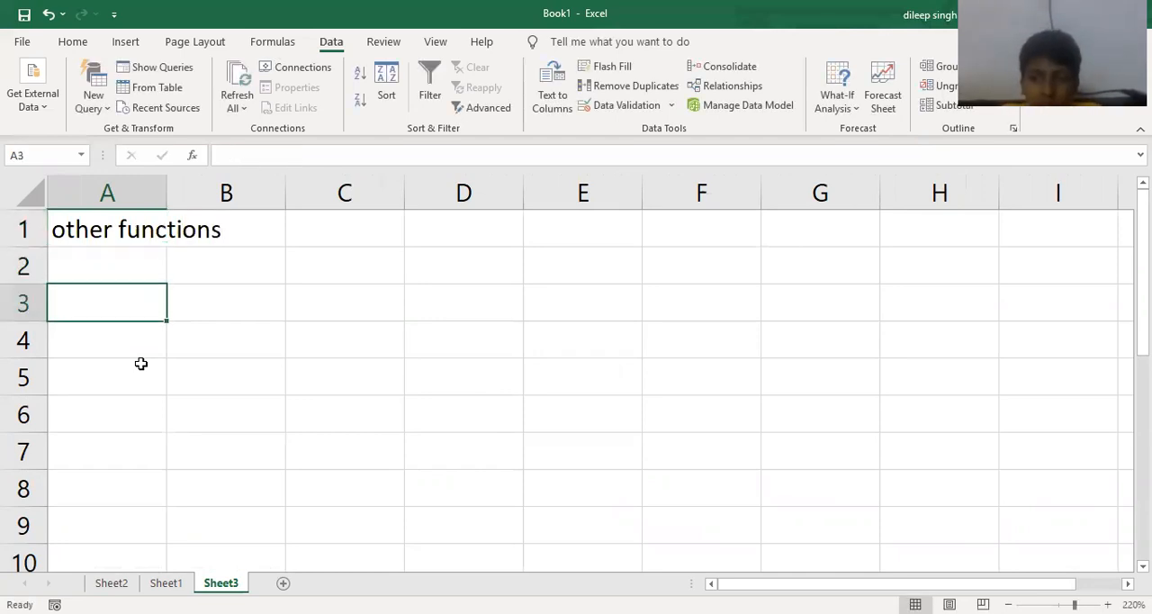
{"action": "type", "text": "match"}
{"action": "key", "text": "Return"}
{"action": "type", "text": "index"}
{"action": "key", "text": "Return"}
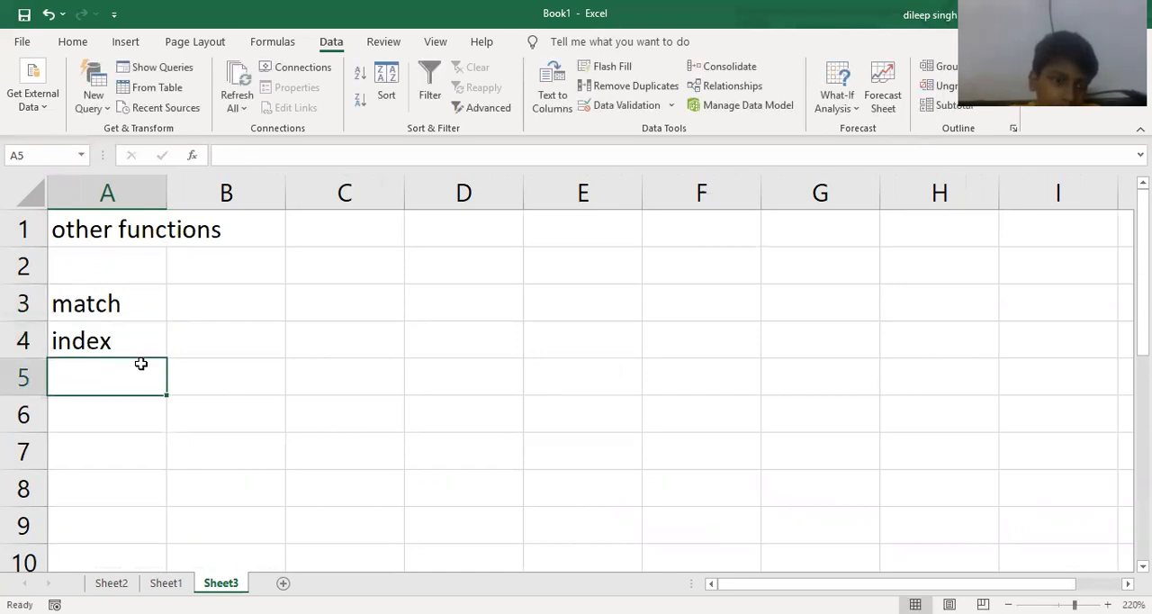
{"action": "type", "text": "now"}
{"action": "key", "text": "Return"}
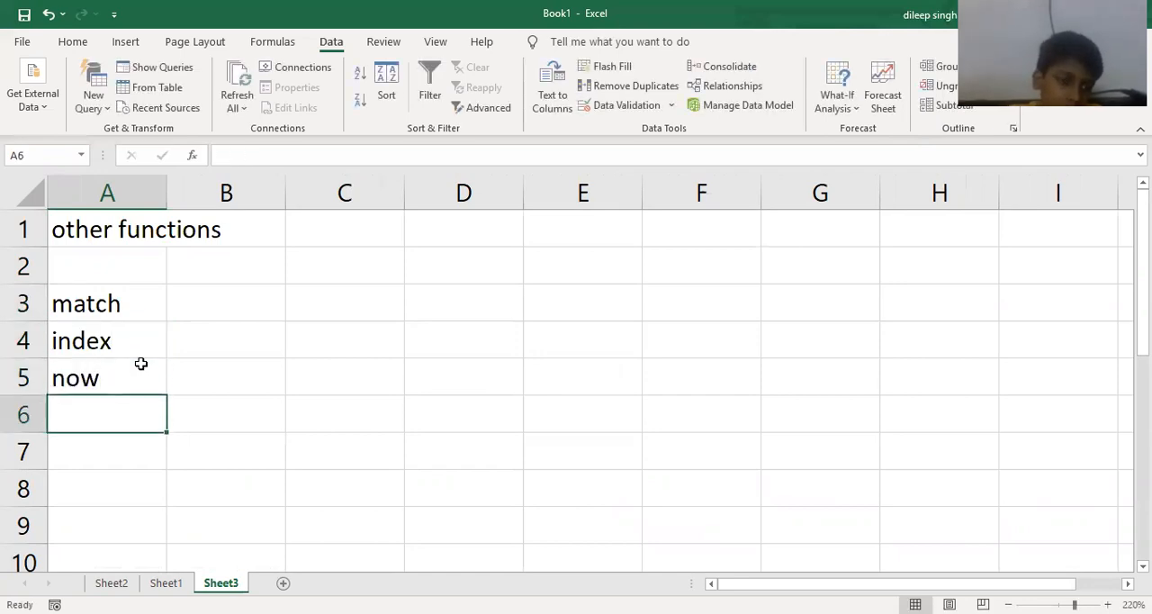
{"action": "type", "text": "today"}
{"action": "key", "text": "Return"}
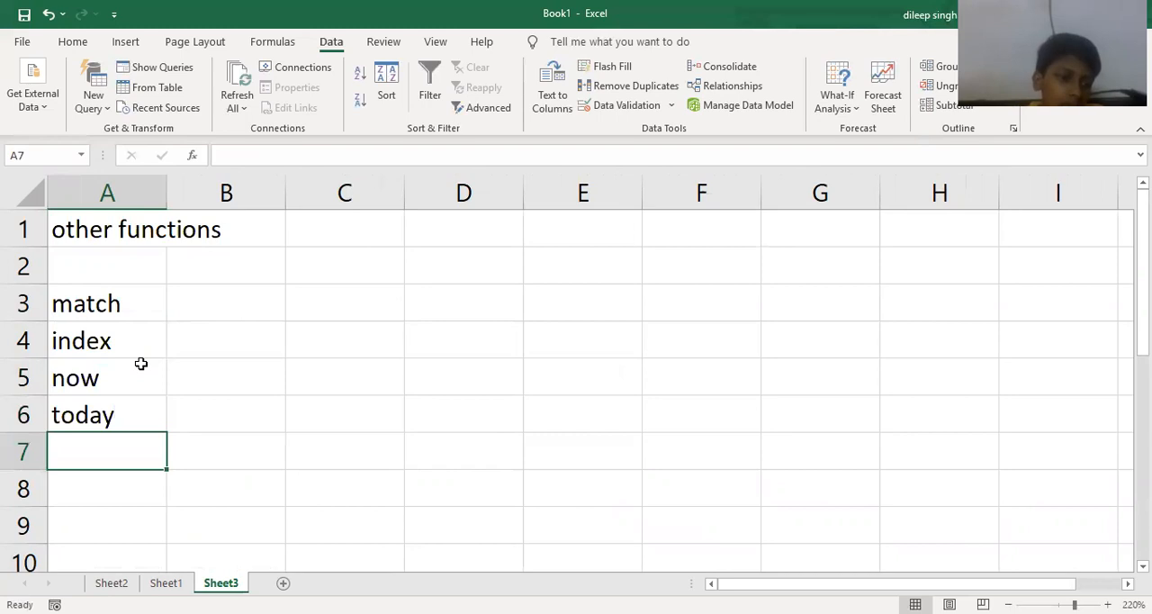
{"action": "type", "text": "tr"}
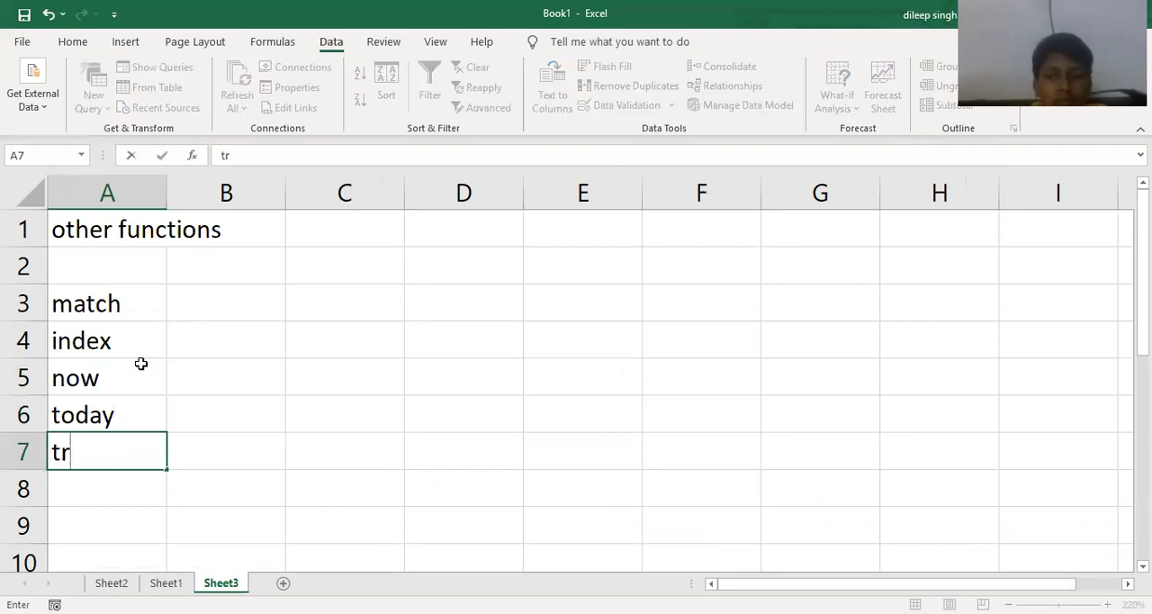
{"action": "type", "text": "anspose"}
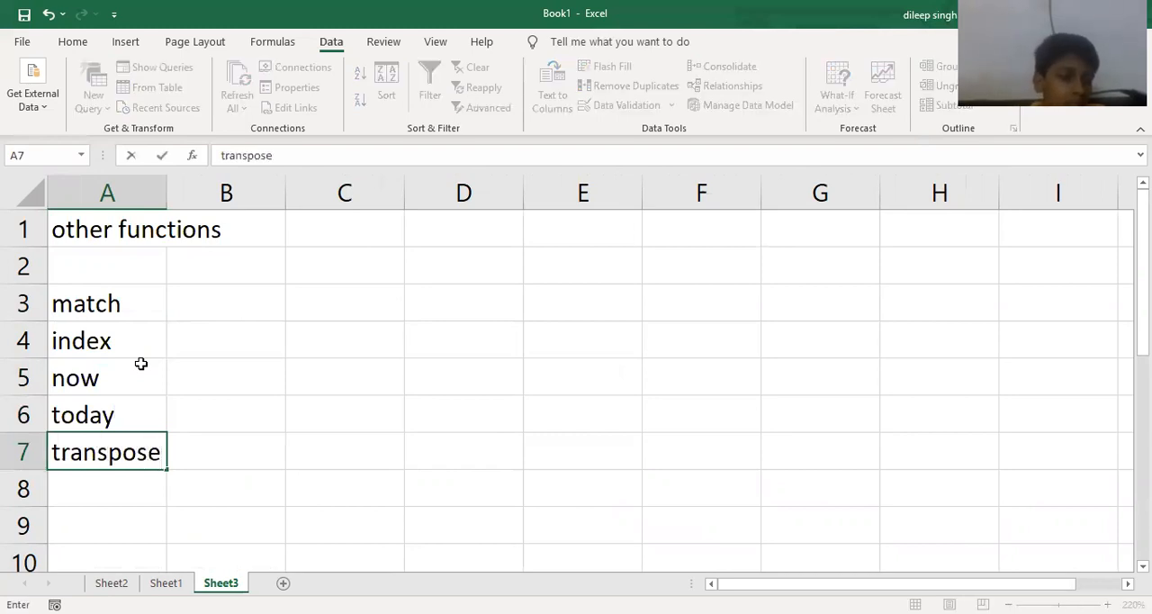
{"action": "key", "text": "Return"}
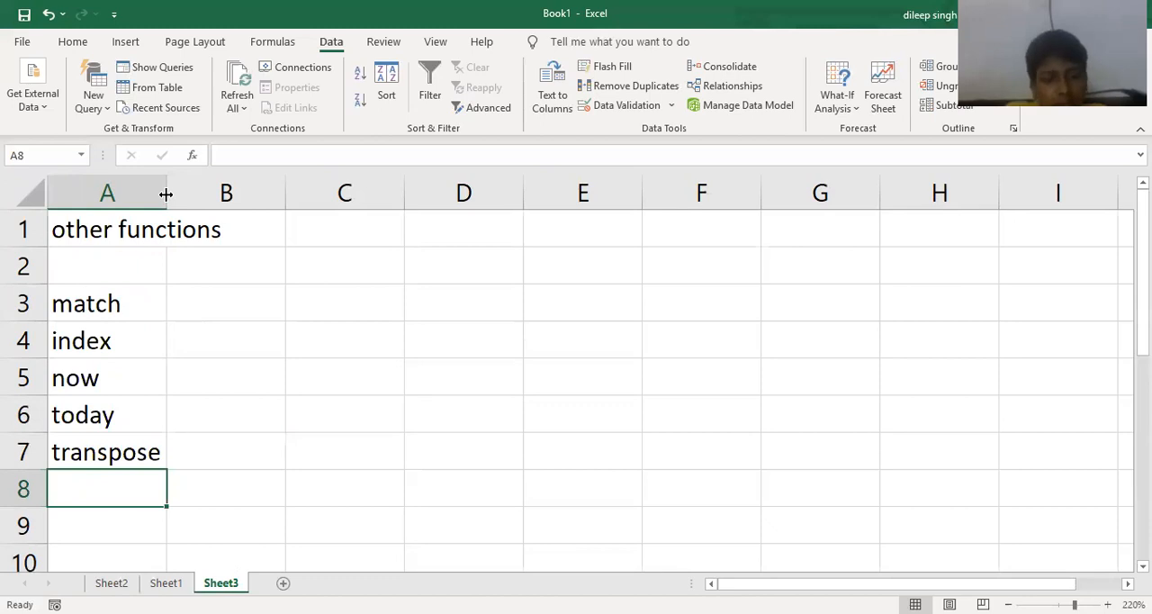
{"action": "left_click_drag", "start_coordinate": [166, 195], "coordinate": [195, 196]}
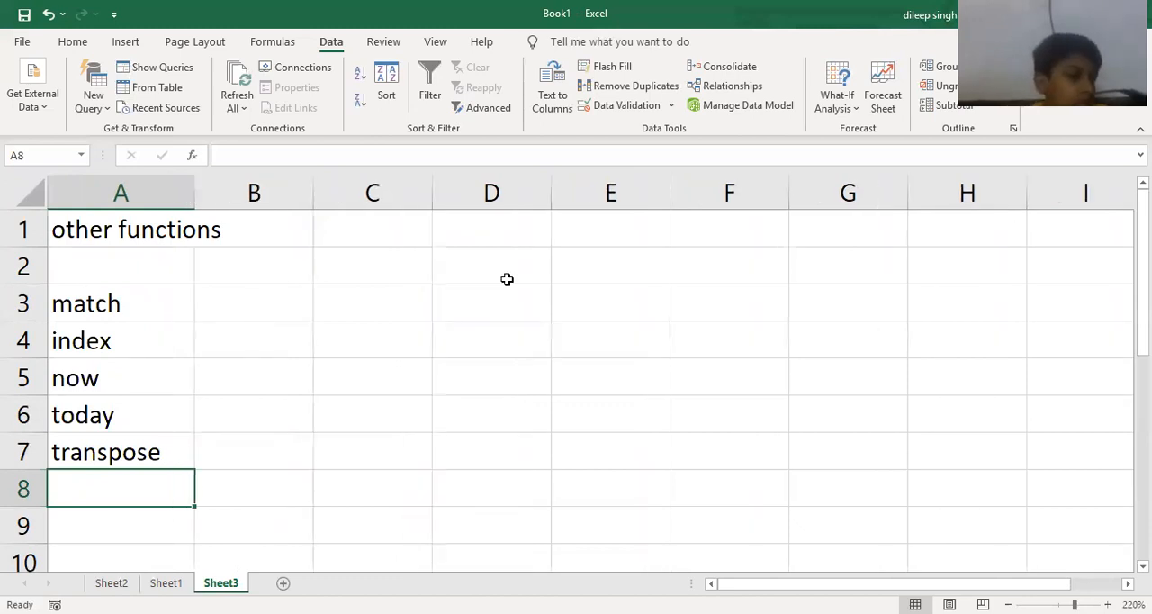
- Enter the column header "item code" in F1
{"action": "left_click", "coordinate": [725, 266]}
{"action": "key", "text": "Up"}
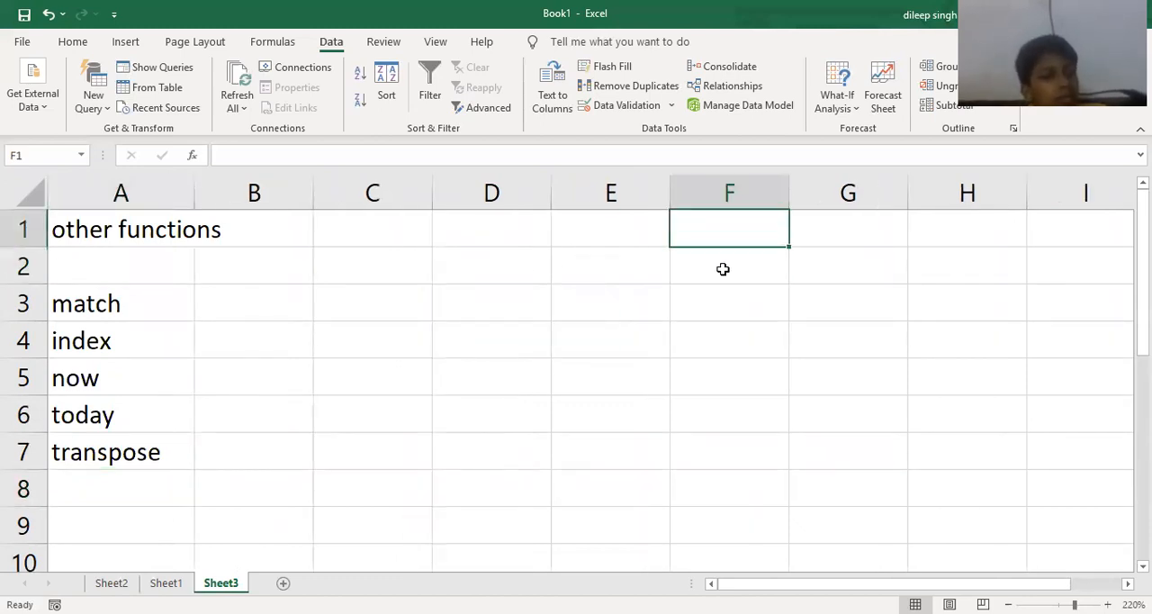
{"action": "type", "text": "item code"}
{"action": "key", "text": "Return"}
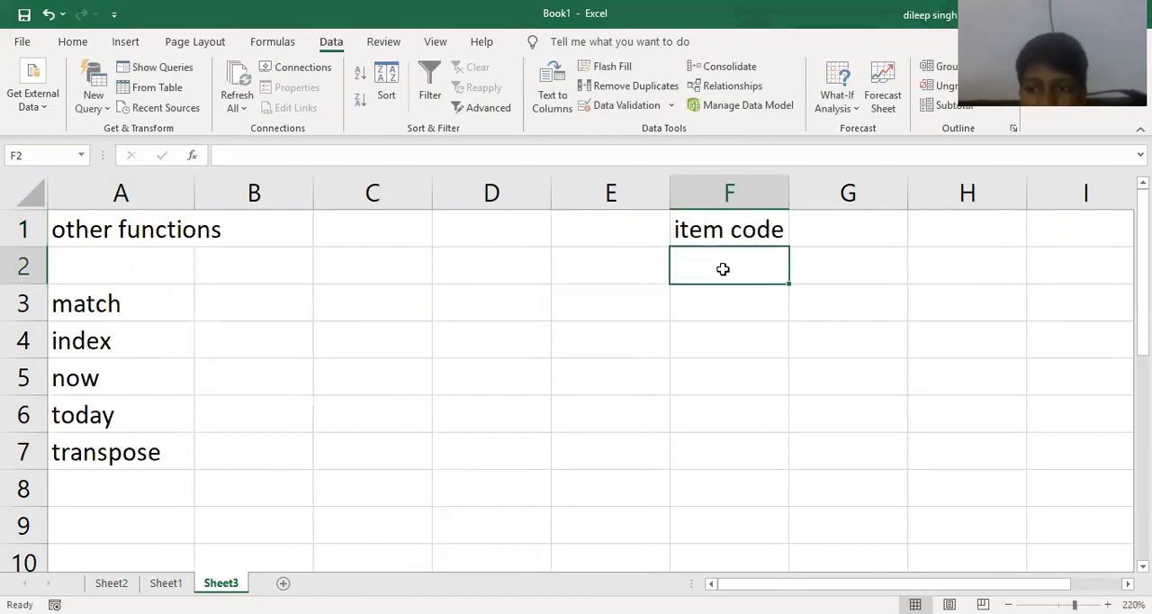
{"action": "type", "text": "e001"}
{"action": "key", "text": "Return"}
{"action": "key", "text": "ctrl+d"}
{"action": "key", "text": "Up"}
{"action": "key", "text": "Up"}
{"action": "key", "text": "Down"}
- Enter item codes i001, i002 and i003 in F2:F4 and fill the series down to i007 in F8
{"action": "type", "text": "i0"}
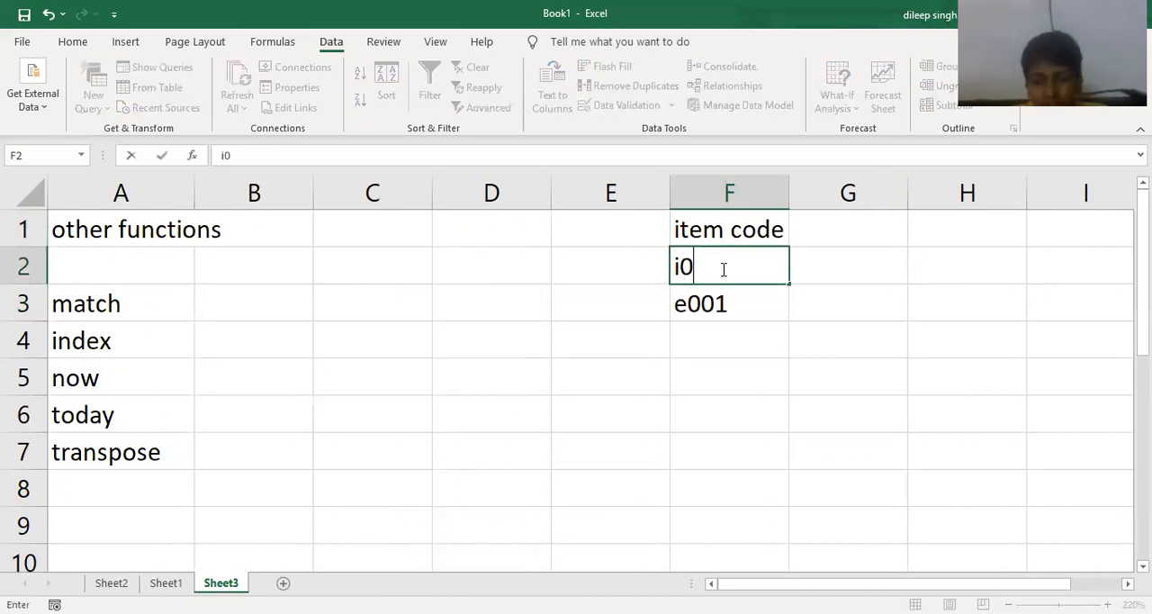
{"action": "type", "text": "01"}
{"action": "key", "text": "Return"}
{"action": "type", "text": "i002"}
{"action": "key", "text": "Return"}
{"action": "type", "text": "i00"}
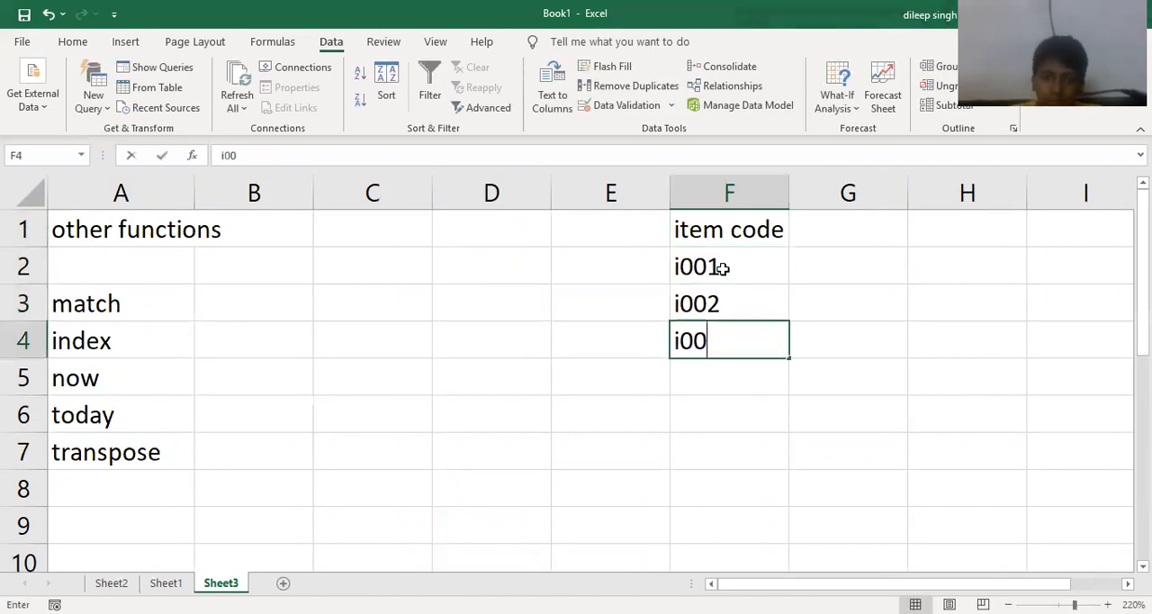
{"action": "type", "text": "3"}
{"action": "key", "text": "Return"}
{"action": "left_click_drag", "start_coordinate": [770, 264], "coordinate": [786, 405]}
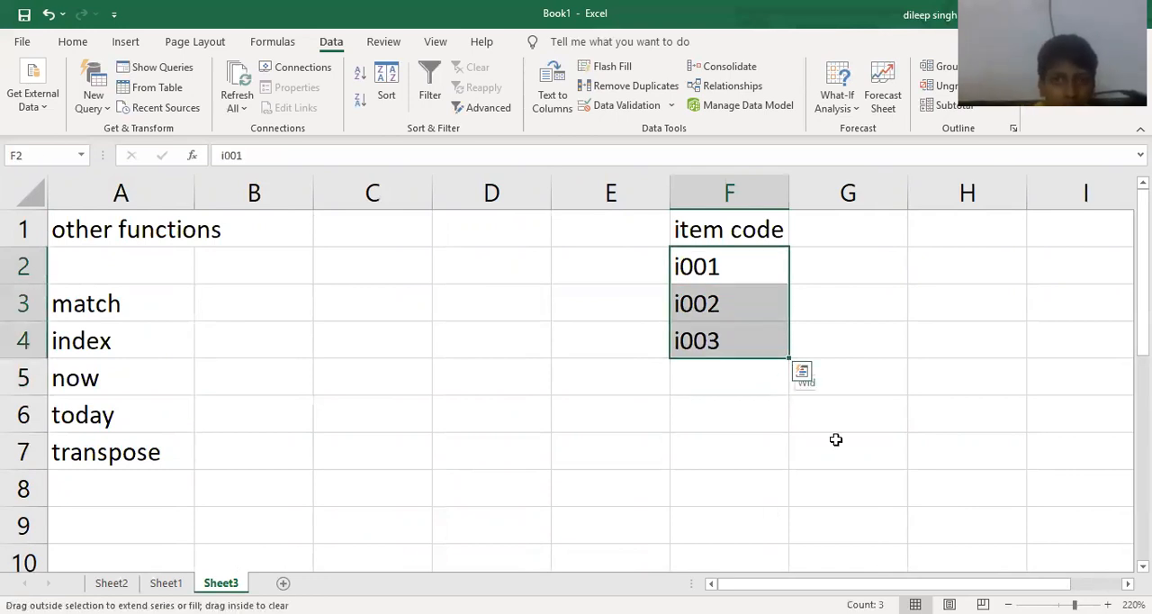
{"action": "left_click_drag", "start_coordinate": [835, 439], "coordinate": [824, 495]}
- Enter the header "items" in G1 and list computer, mouse and printer in G2:G4
{"action": "left_click", "coordinate": [865, 219]}
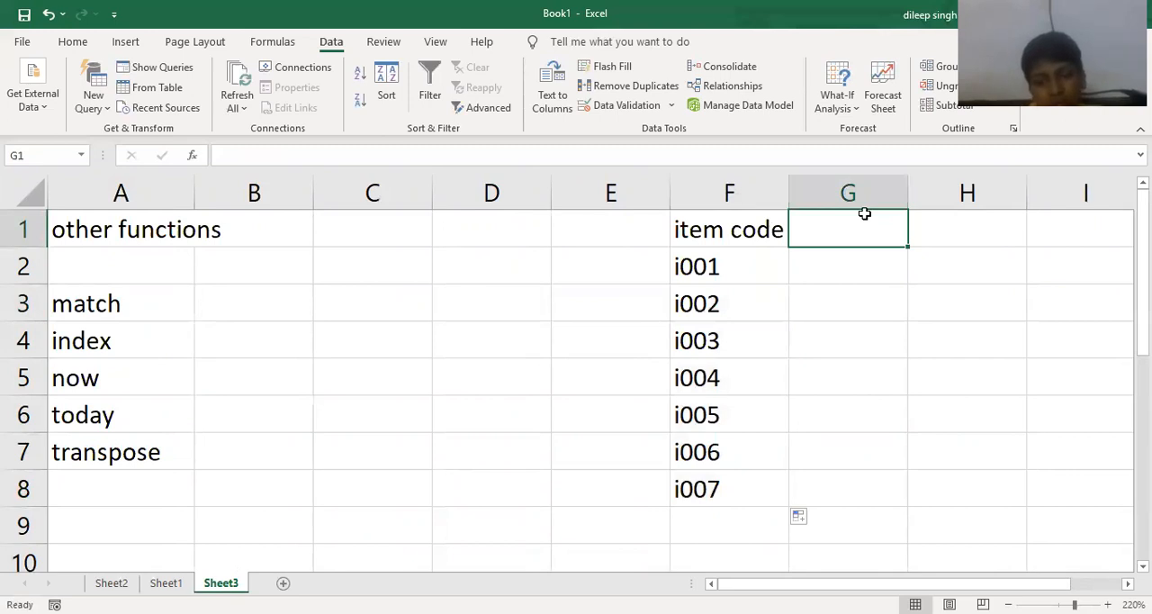
{"action": "type", "text": "items"}
{"action": "key", "text": "Return"}
{"action": "type", "text": "computer"}
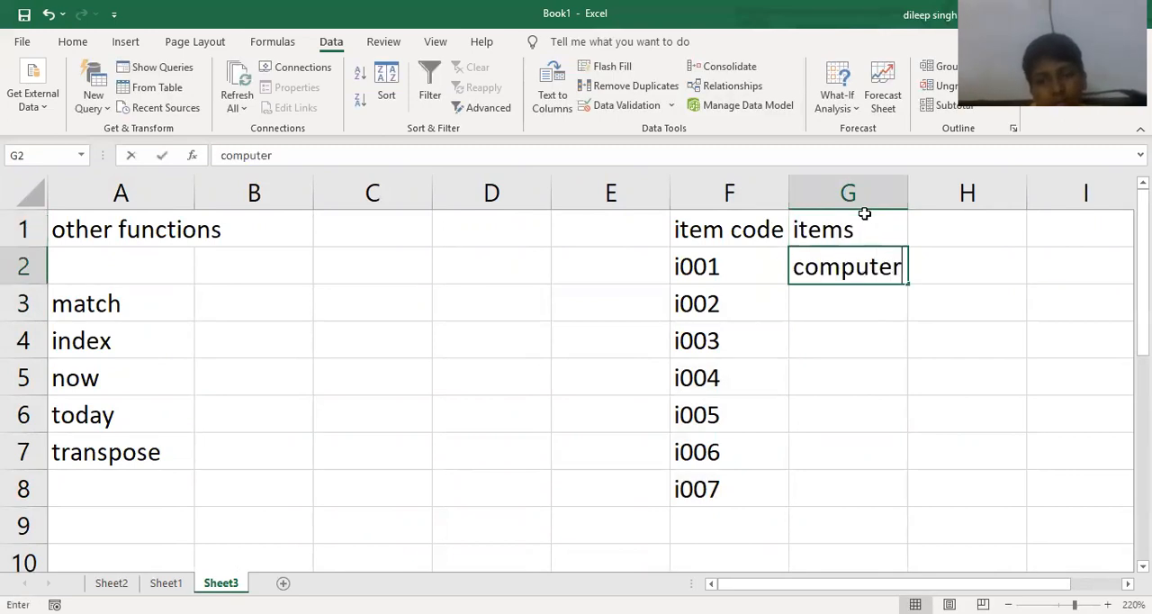
{"action": "key", "text": "Return"}
{"action": "type", "text": "mouse"}
{"action": "key", "text": "Return"}
{"action": "type", "text": "rpi"}
{"action": "key", "text": "BackSpace"}
{"action": "key", "text": "BackSpace"}
{"action": "key", "text": "BackSpace"}
{"action": "type", "text": "printer"}
{"action": "key", "text": "Return"}
- Enter keyboard in G5 as the item for code i004
{"action": "type", "text": "key"}
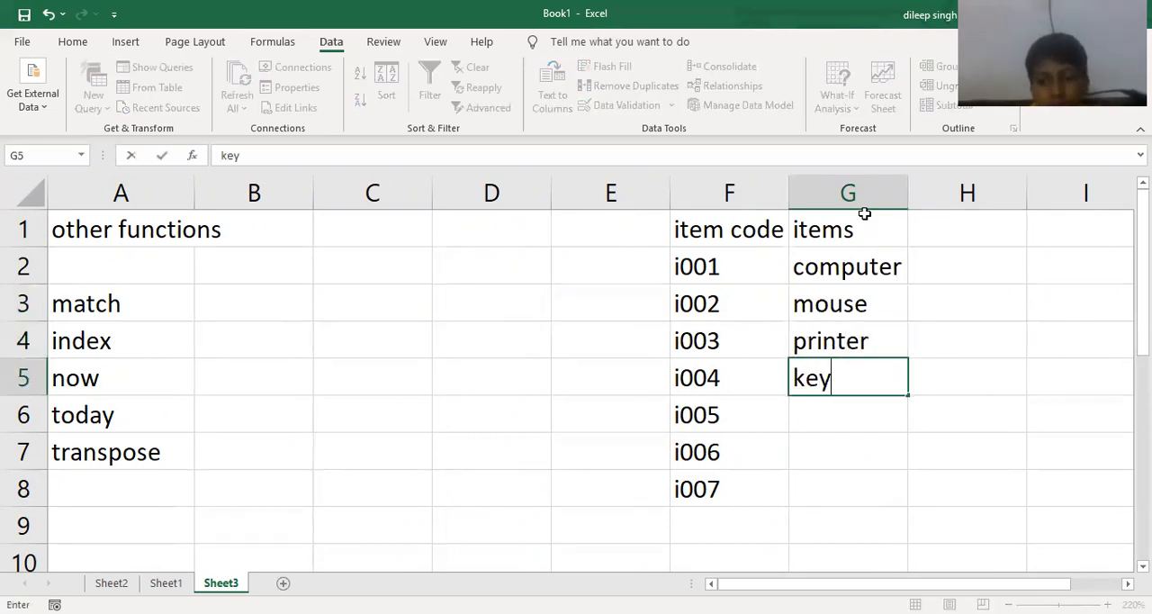
{"action": "type", "text": "bioard"}
{"action": "key", "text": "BackSpace"}
{"action": "key", "text": "BackSpace"}
{"action": "key", "text": "BackSpace"}
{"action": "key", "text": "BackSpace"}
{"action": "key", "text": "BackSpace"}
{"action": "type", "text": "ord"}
{"action": "key", "text": "BackSpace"}
{"action": "key", "text": "BackSpace"}
{"action": "type", "text": "ard"}
{"action": "key", "text": "Return"}
- Complete the items list with scanner, light pen and speaker in G6:G8
{"action": "type", "text": "scan"}
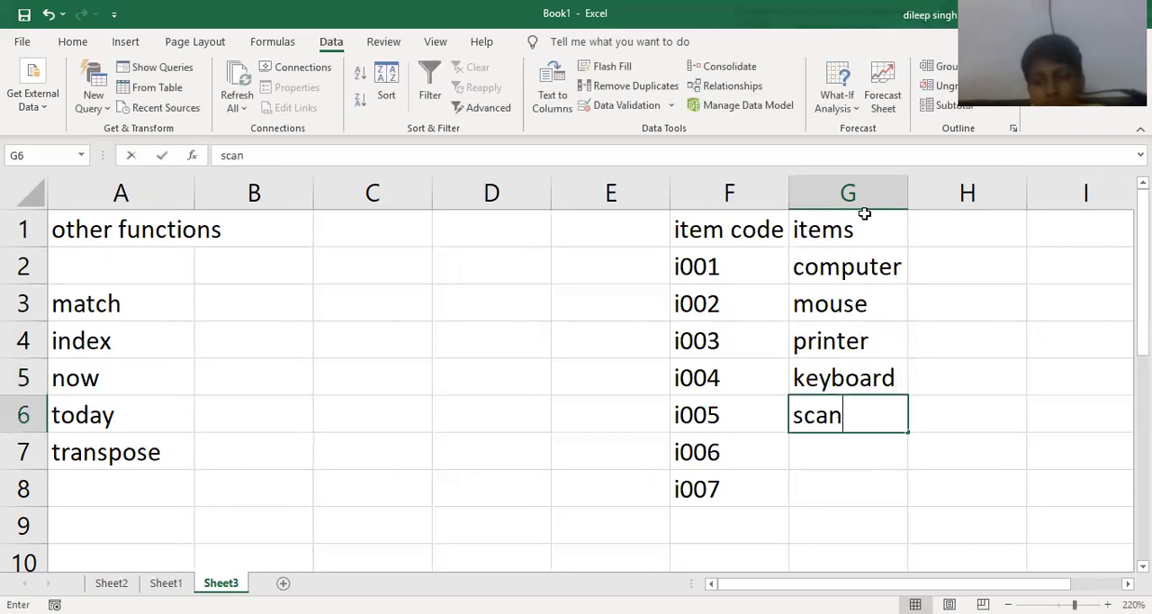
{"action": "type", "text": "ner"}
{"action": "key", "text": "Return"}
{"action": "type", "text": "light pen"}
{"action": "key", "text": "Return"}
{"action": "type", "text": "o"}
{"action": "key", "text": "BackSpace"}
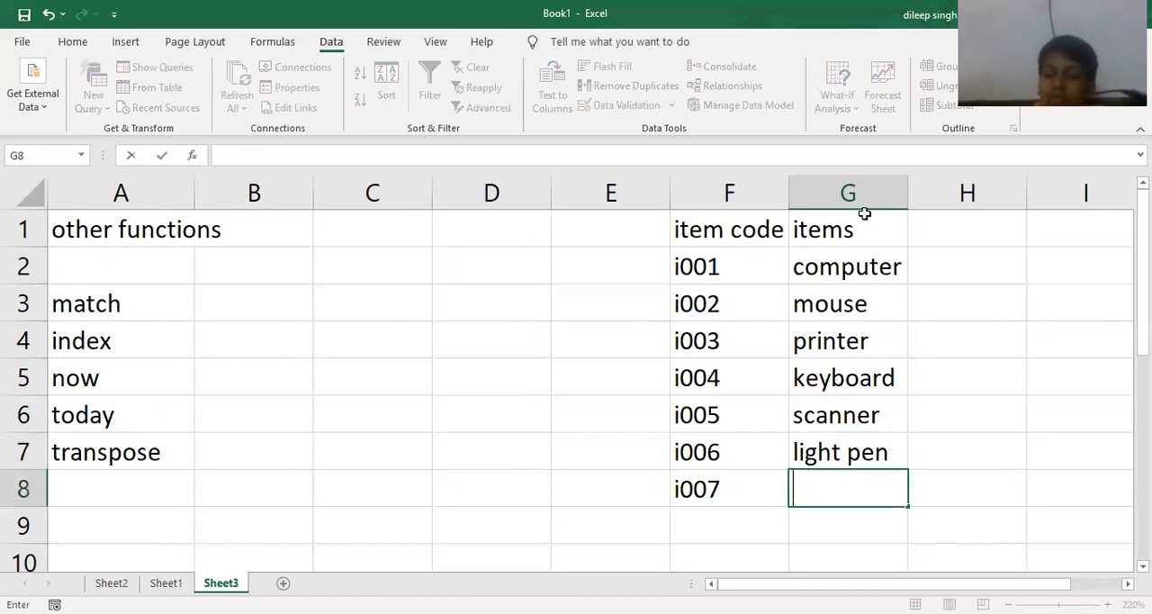
{"action": "type", "text": "speaker"}
{"action": "key", "text": "Return"}
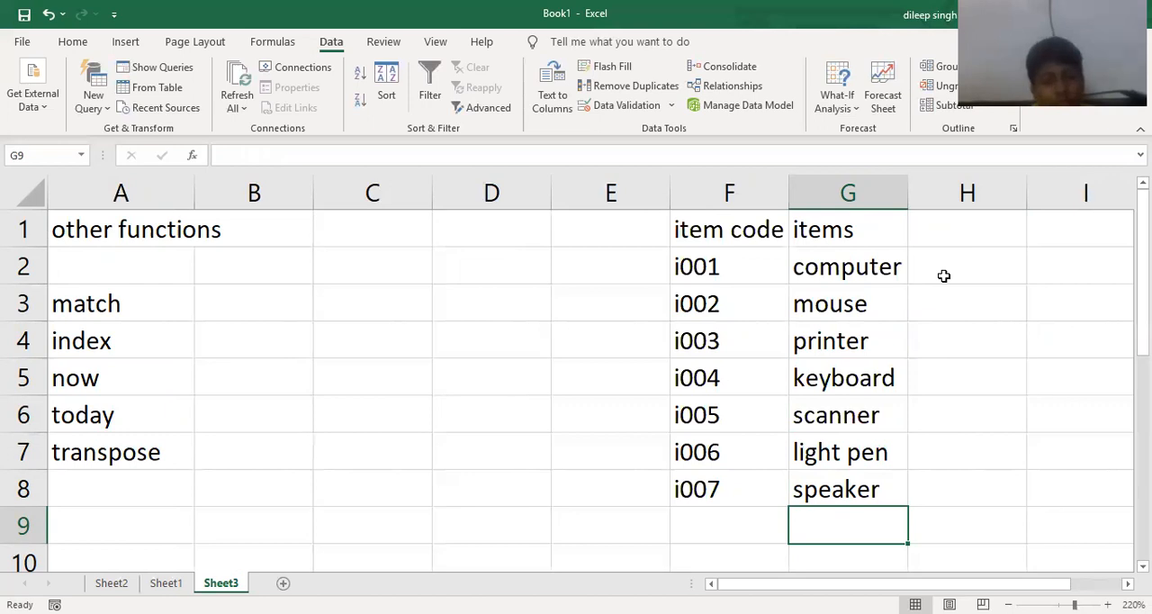
- Enter the header "price" in H1 and the computer's price of 65000 in H2
{"action": "left_click", "coordinate": [972, 225]}
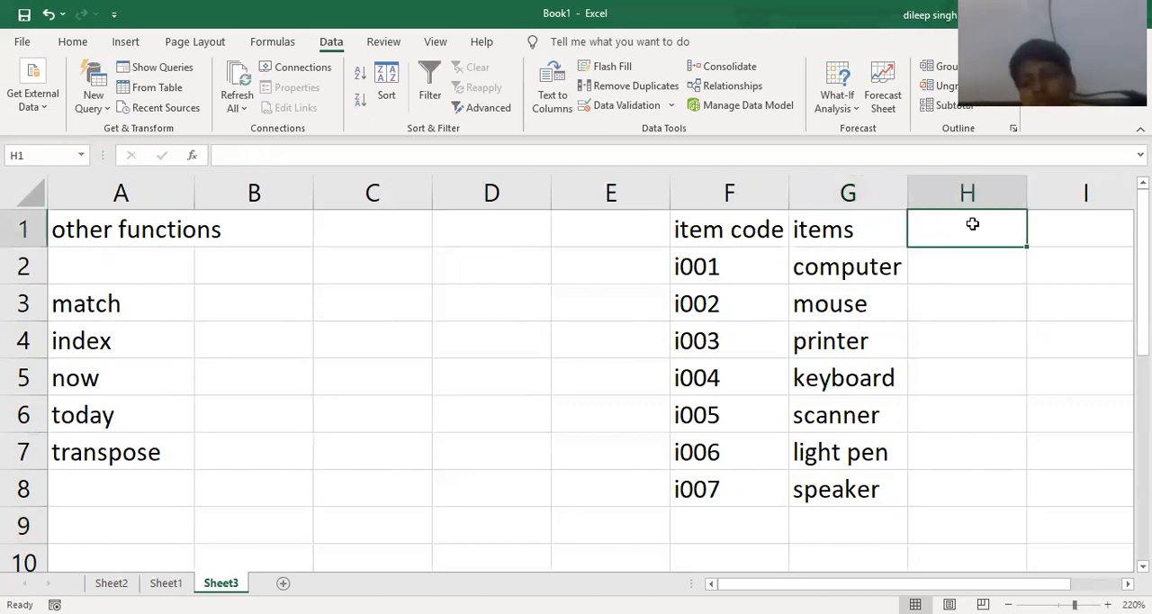
{"action": "type", "text": "price"}
{"action": "key", "text": "Return"}
{"action": "type", "text": "65000"}
{"action": "key", "text": "Return"}
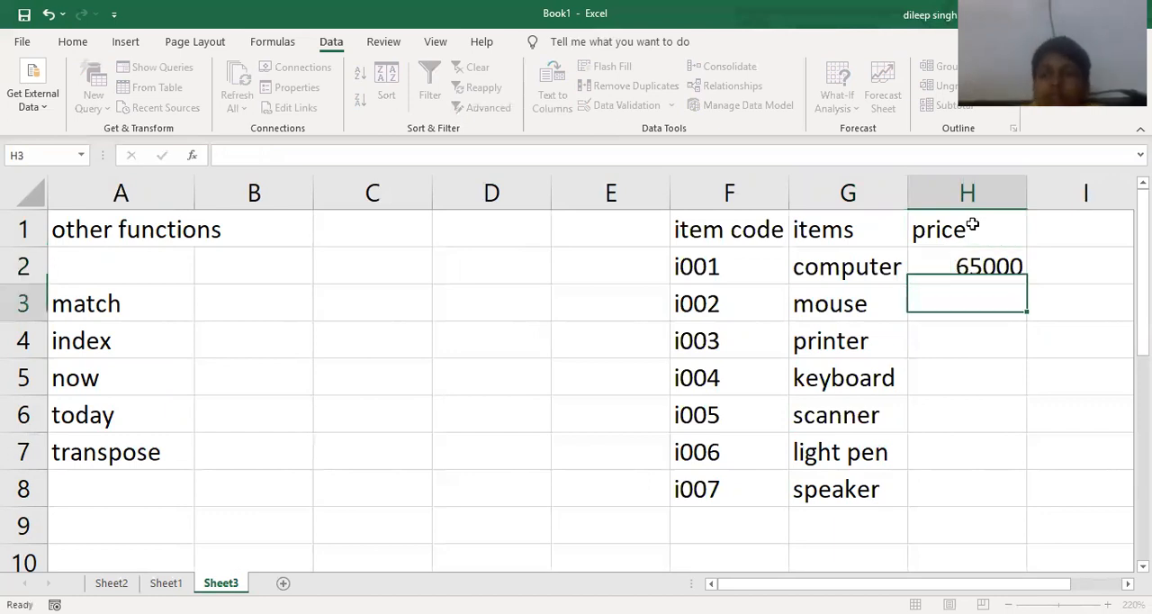
- Enter the prices 450, 3500 and 450 for mouse, printer and keyboard in H3:H5
{"action": "type", "text": "450"}
{"action": "key", "text": "Return"}
{"action": "type", "text": "3500"}
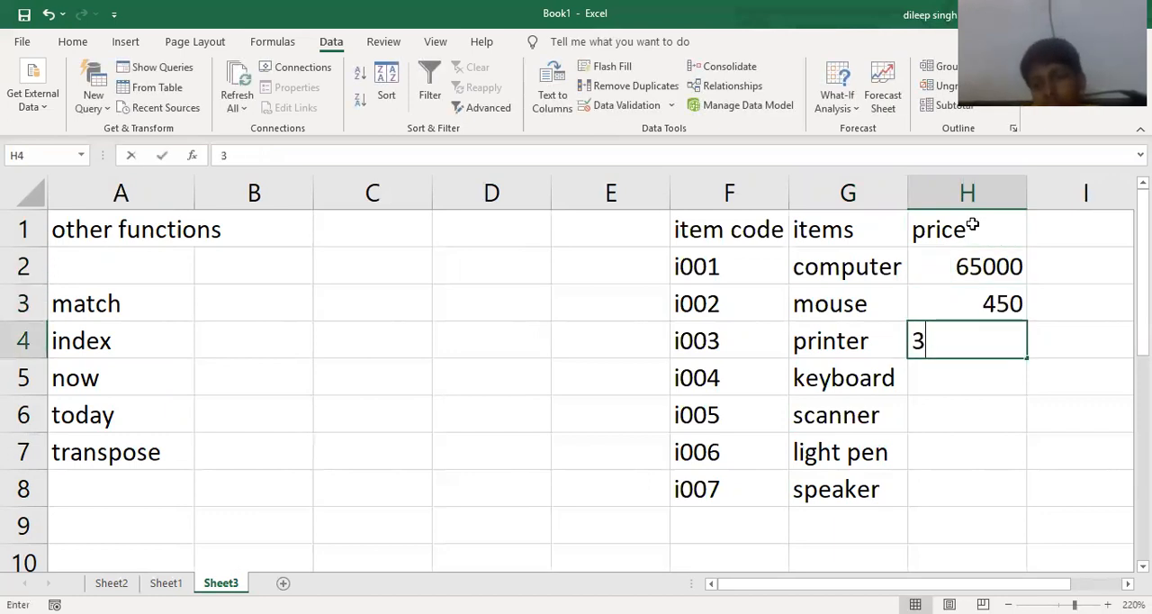
{"action": "key", "text": "Return"}
{"action": "type", "text": "450"}
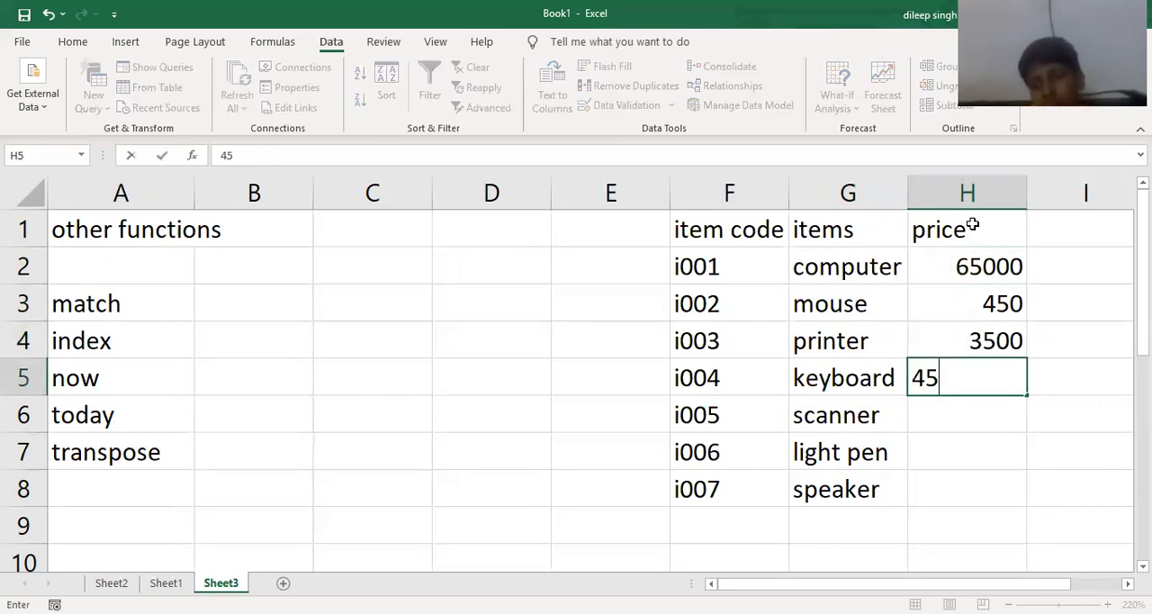
{"action": "key", "text": "Return"}
- Complete the price list with 6500, 450 and 350 for scanner, light pen and speaker in H6:H8
{"action": "type", "text": "6500"}
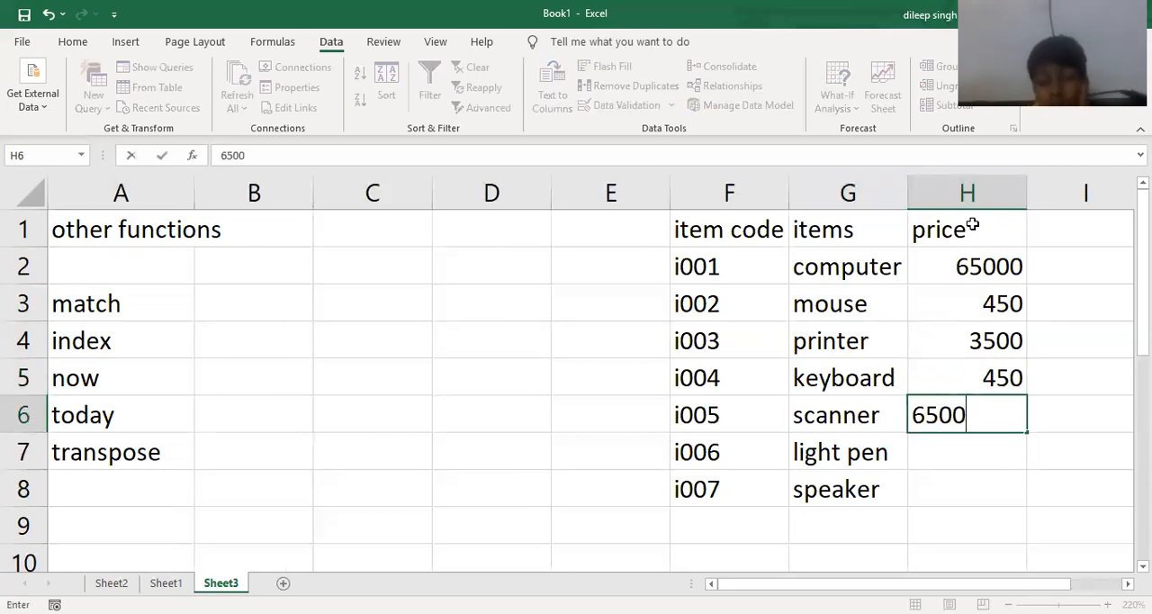
{"action": "key", "text": "Return"}
{"action": "type", "text": "450"}
{"action": "key", "text": "Return"}
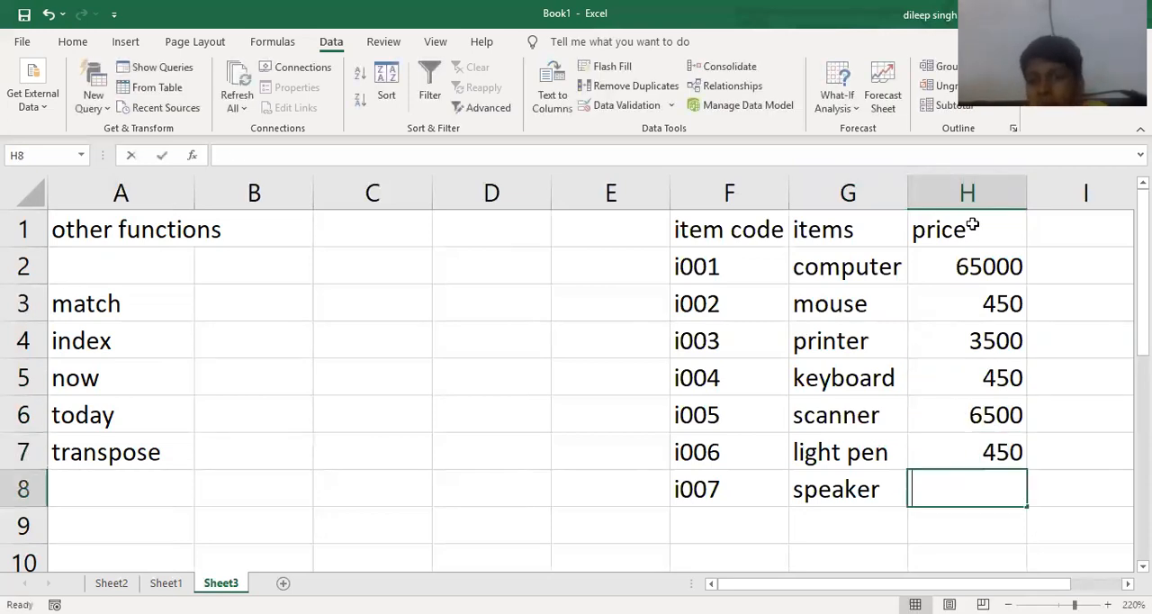
{"action": "type", "text": "350"}
{"action": "key", "text": "Return"}
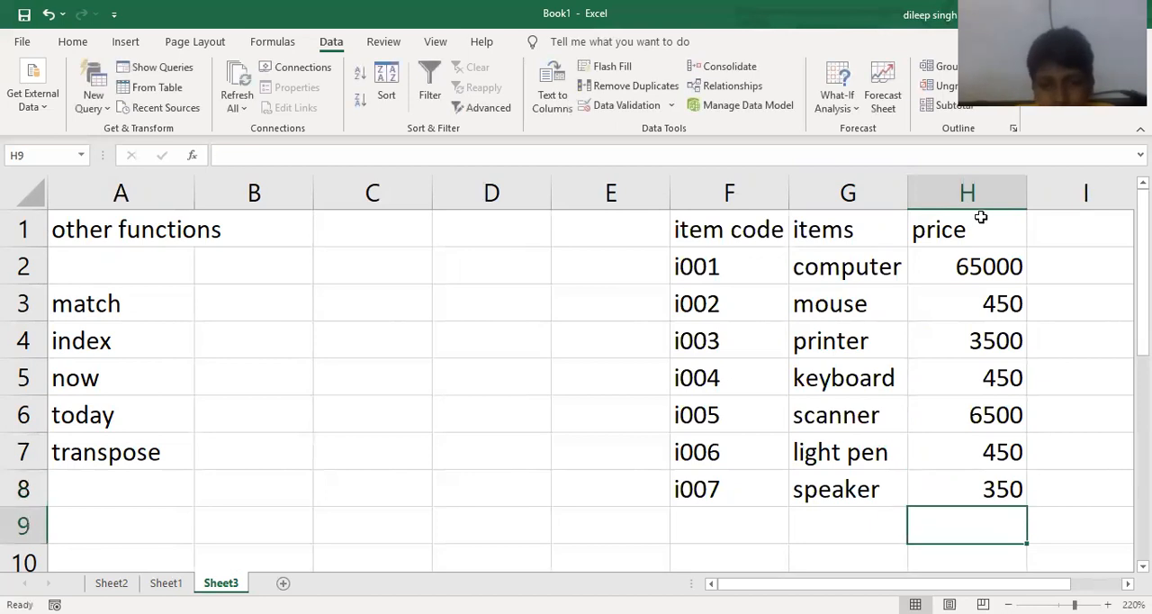
- Sort only the item names in G2:G8 from A to Z, continuing with the current selection
{"action": "left_click", "coordinate": [242, 302]}
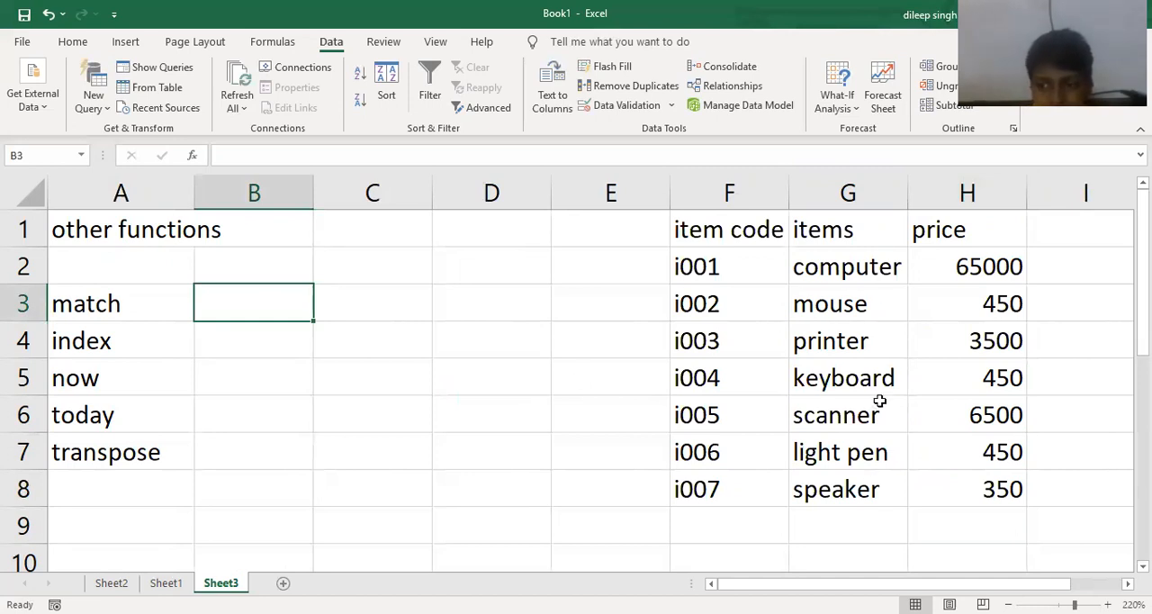
{"action": "left_click_drag", "start_coordinate": [870, 489], "coordinate": [822, 268]}
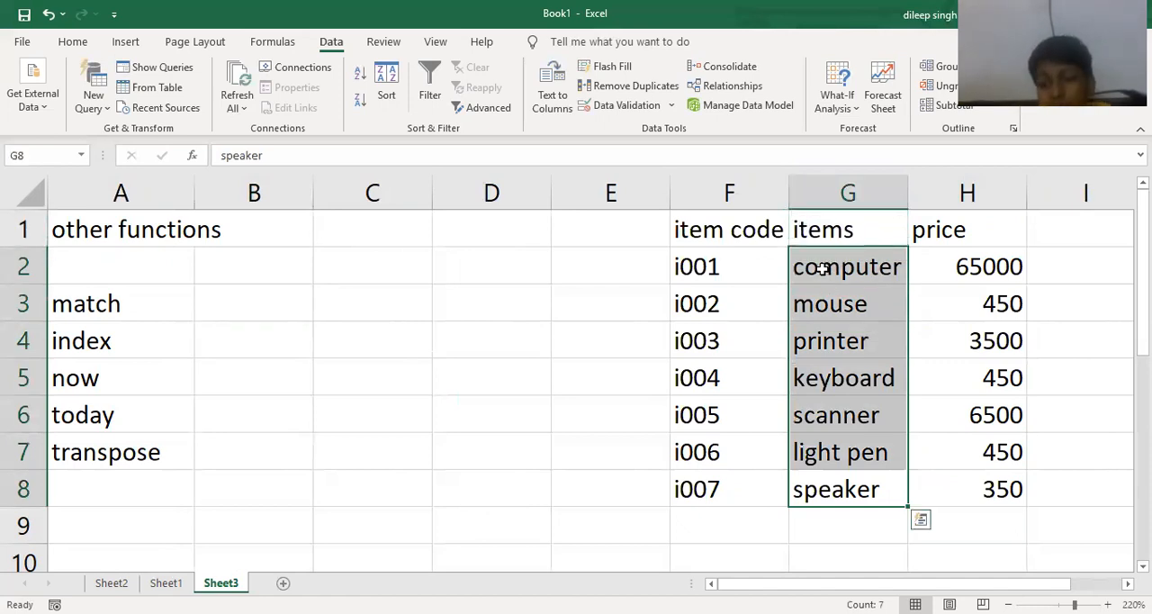
{"action": "left_click", "coordinate": [384, 89]}
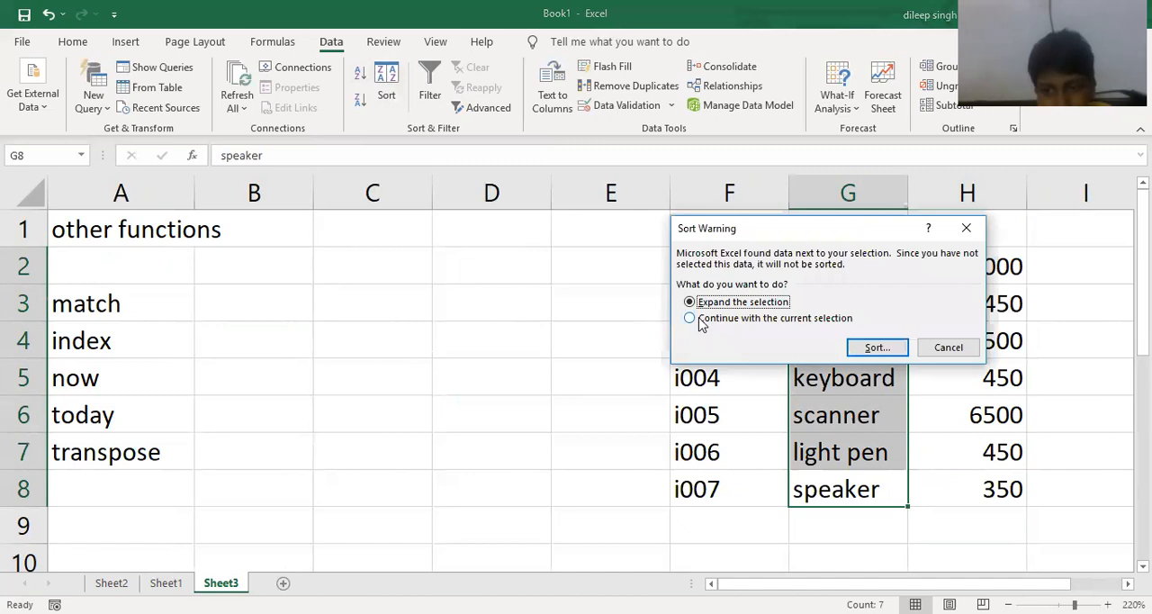
{"action": "left_click", "coordinate": [695, 320]}
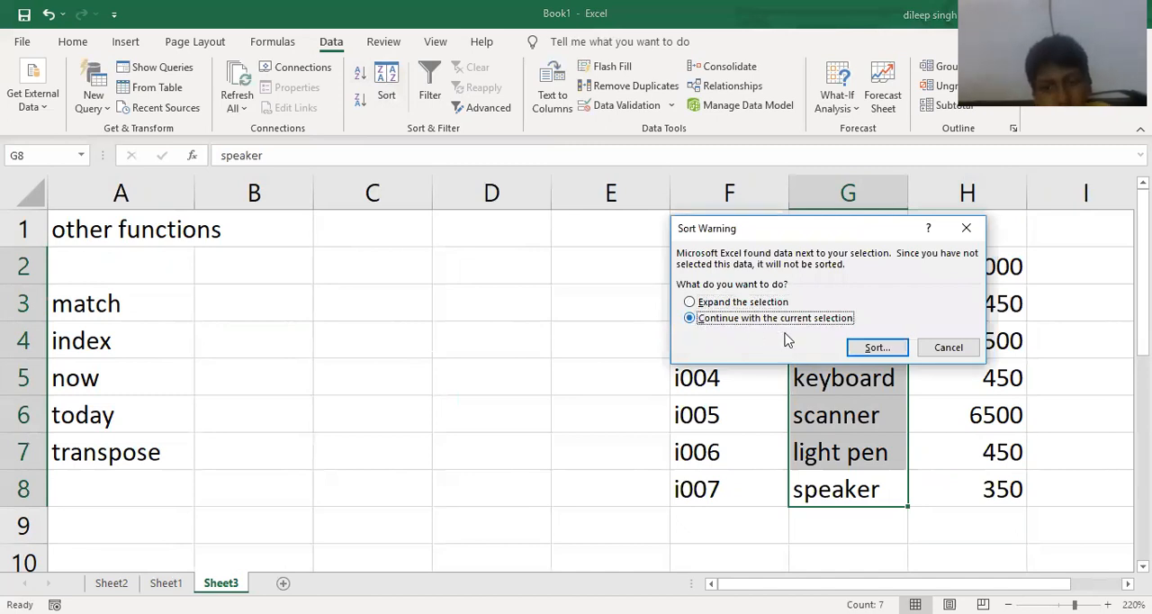
{"action": "left_click", "coordinate": [876, 348]}
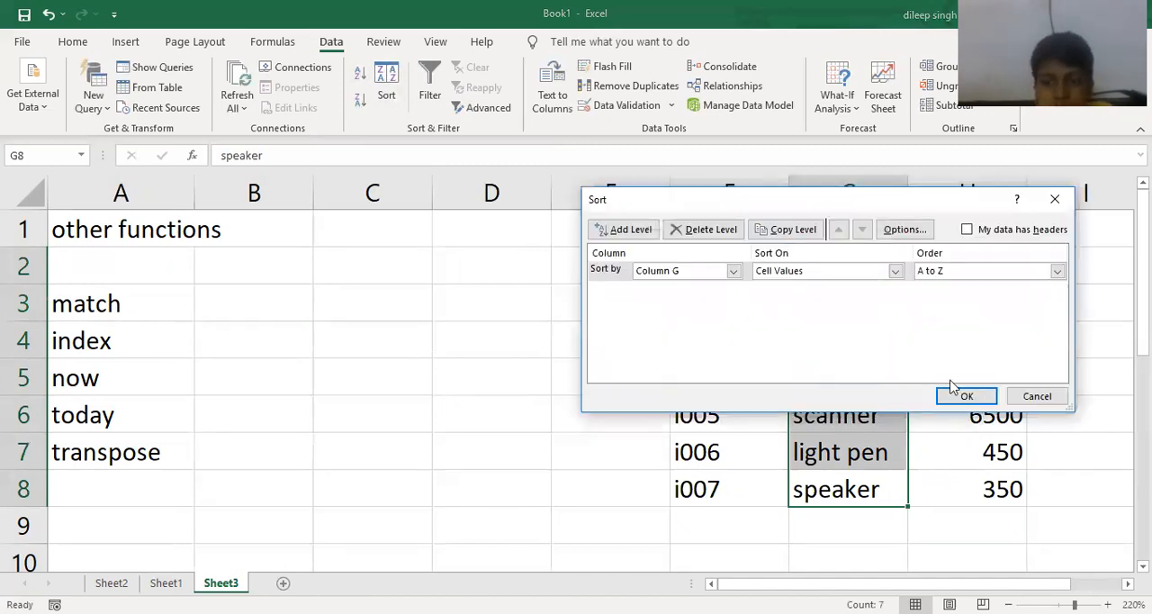
{"action": "left_click", "coordinate": [962, 396]}
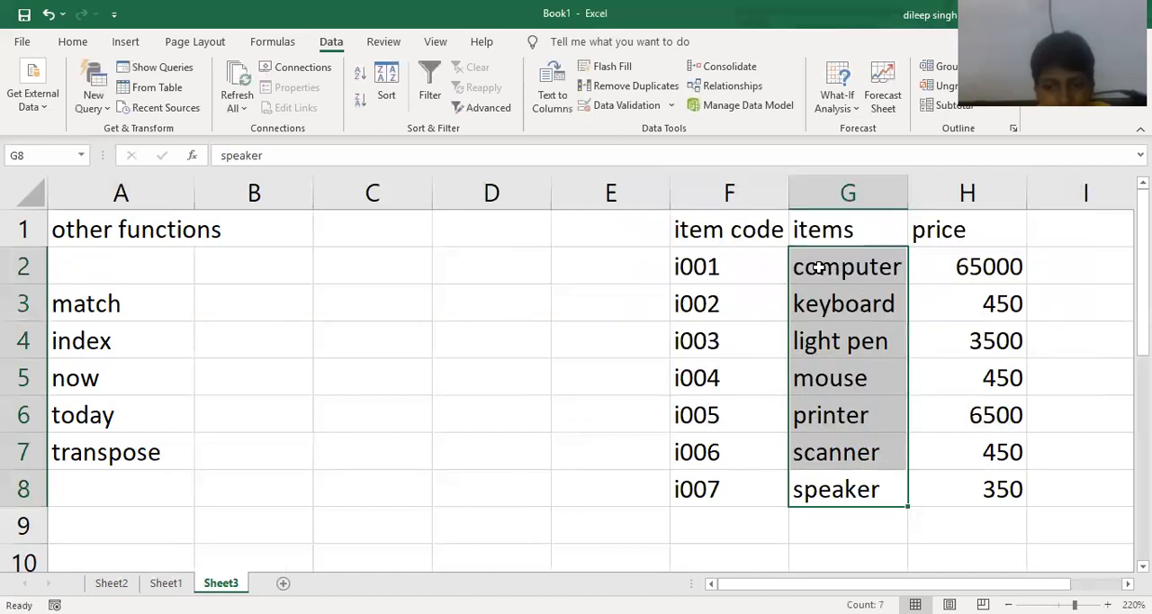
{"action": "left_click", "coordinate": [833, 554]}
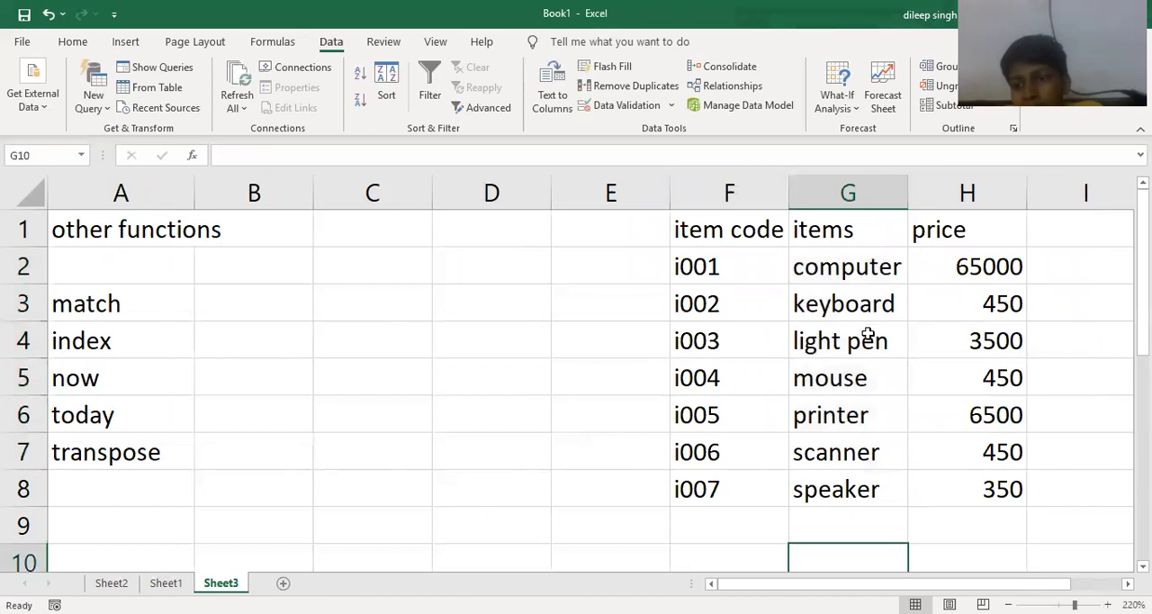
- Begin a MATCH formula in B3 with "light pen" as the lookup value
{"action": "left_click", "coordinate": [294, 297]}
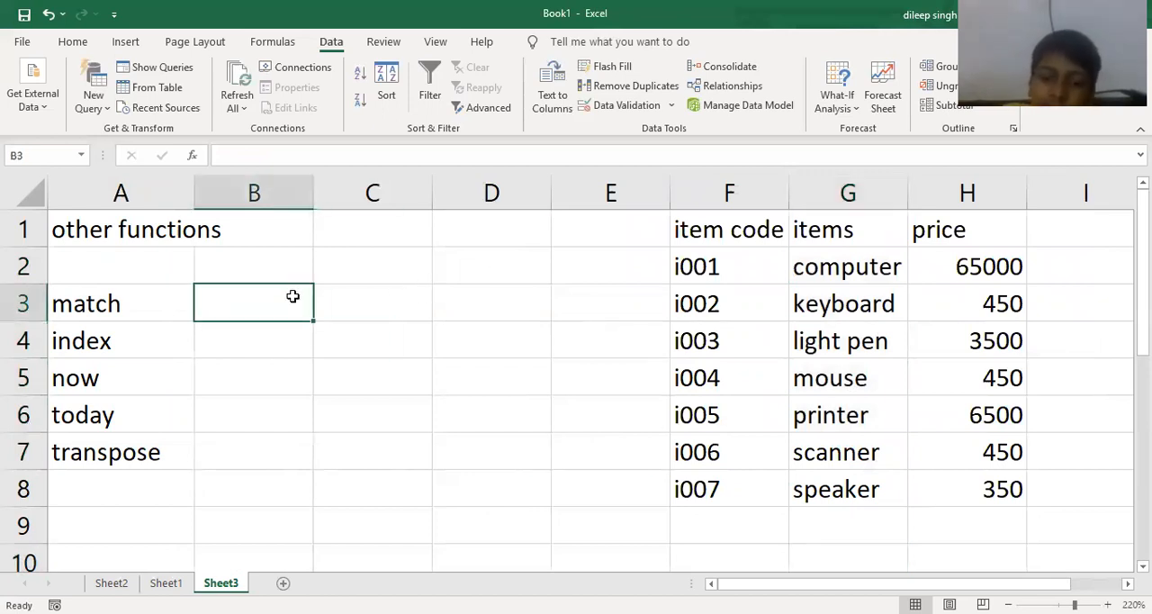
{"action": "type", "text": "="}
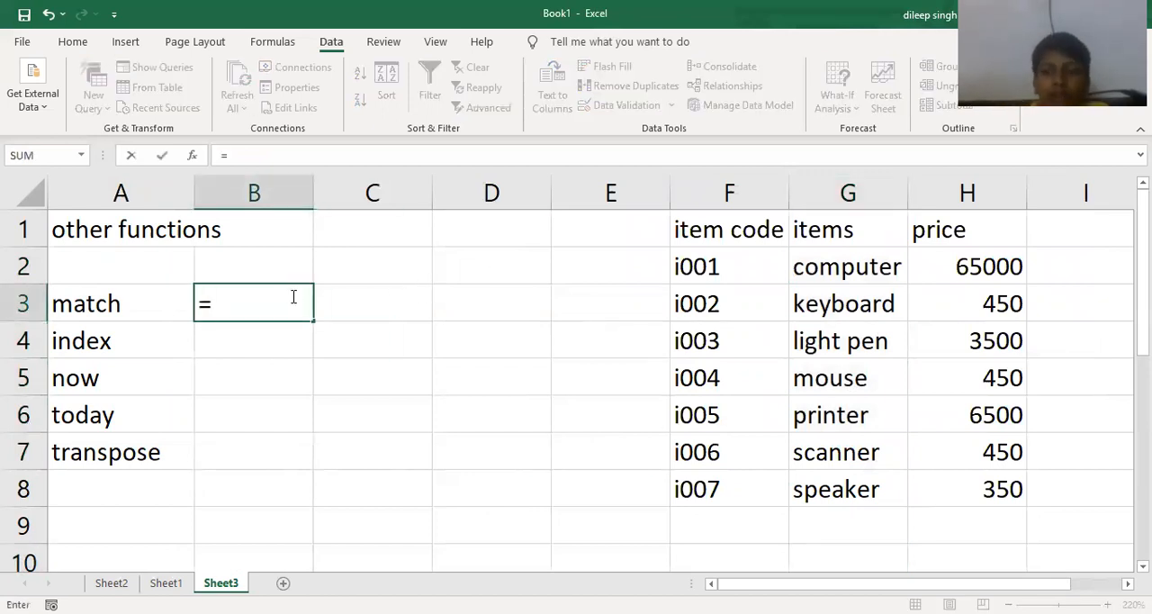
{"action": "type", "text": "match"}
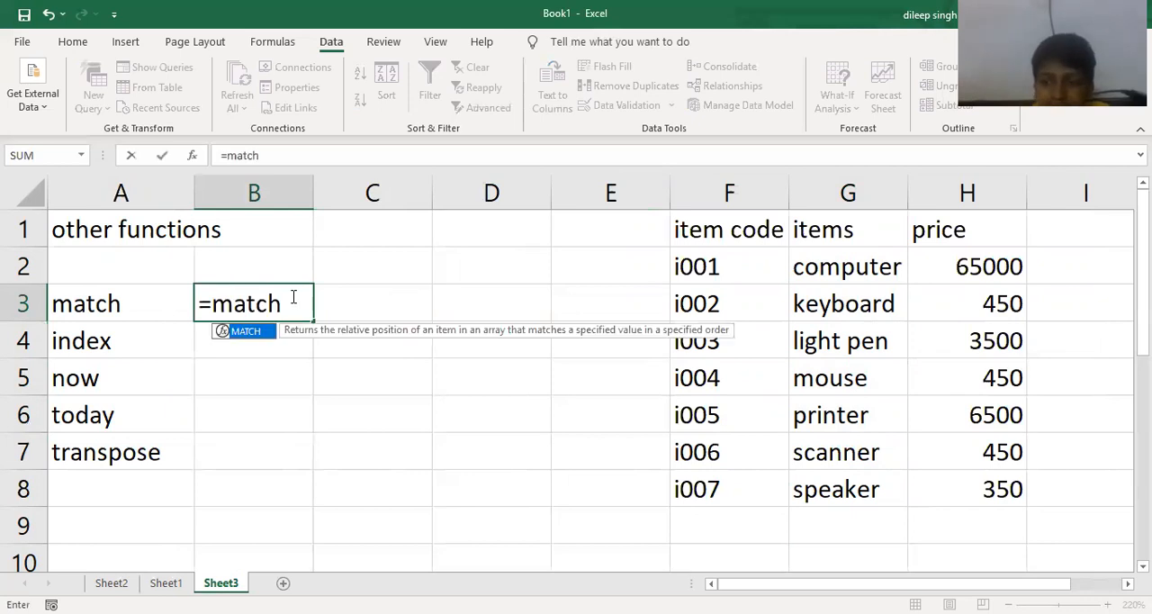
{"action": "type", "text": "(\"com"}
{"action": "key", "text": "BackSpace"}
{"action": "key", "text": "BackSpace"}
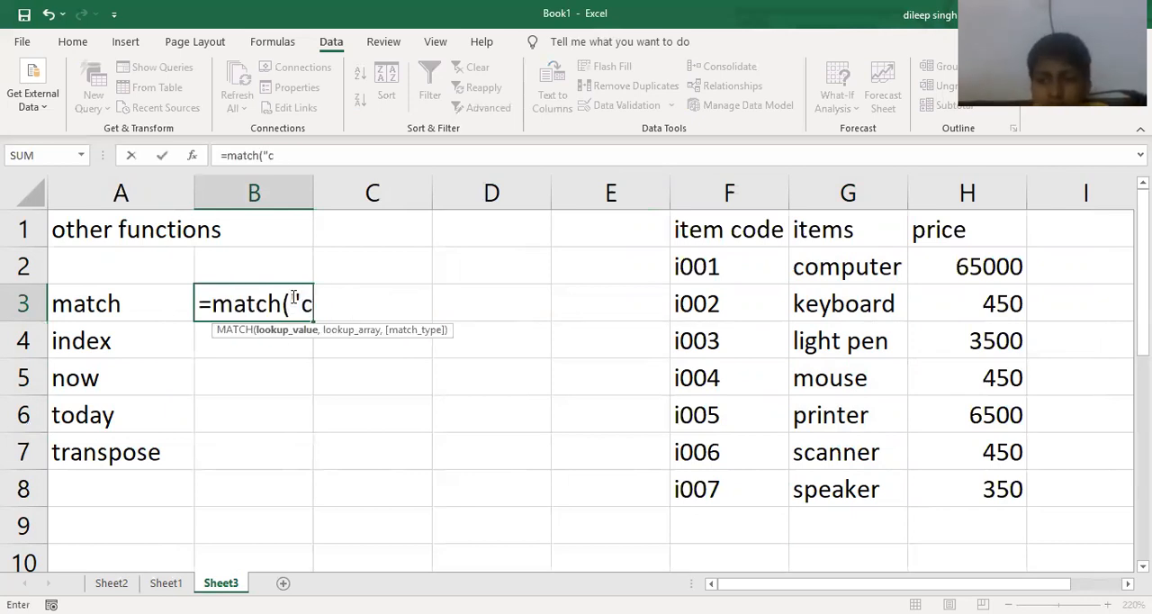
{"action": "key", "text": "BackSpace"}
{"action": "type", "text": "light pen"}
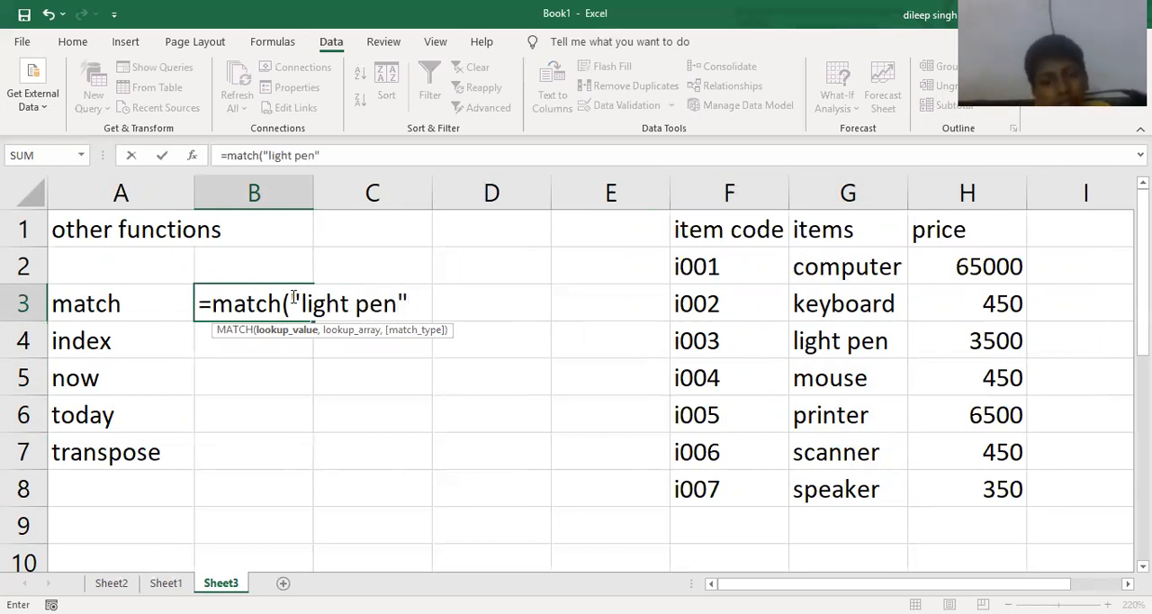
{"action": "type", "text": "\","}
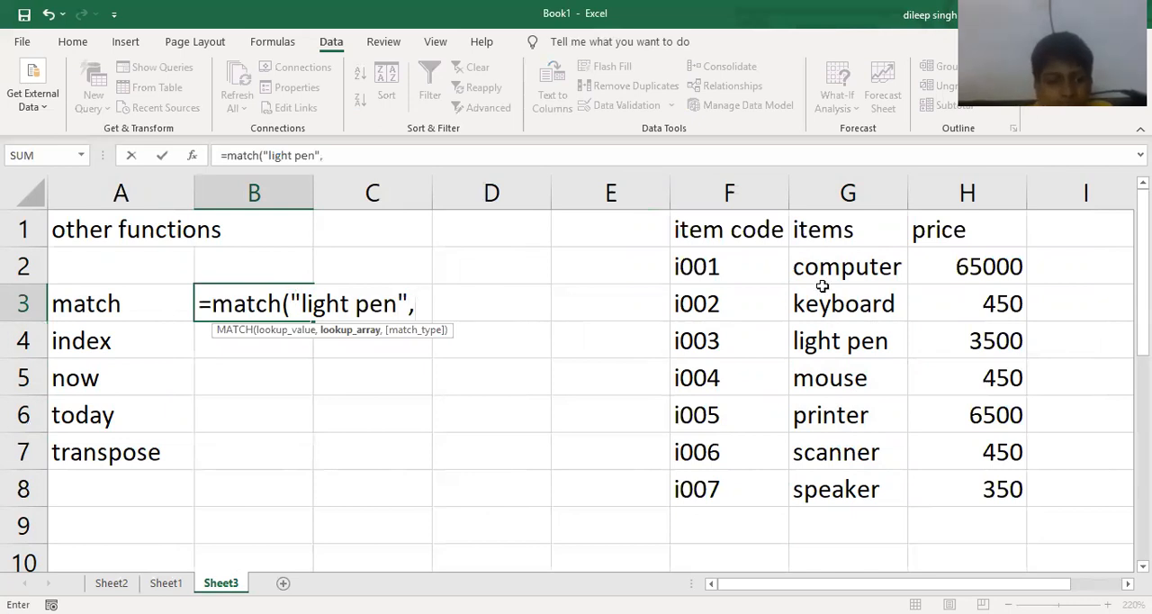
- Complete the MATCH formula in B3 with lookup array G2:G8 and match type 0 for an exact match
{"action": "left_click", "coordinate": [873, 267]}
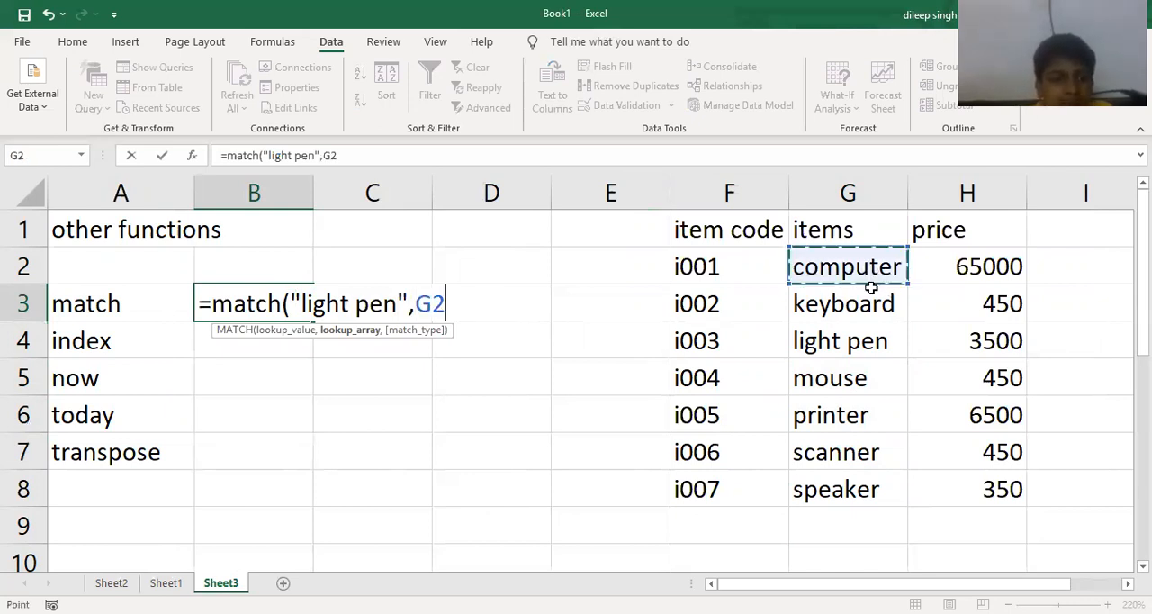
{"action": "left_click", "coordinate": [872, 488], "text": "shift"}
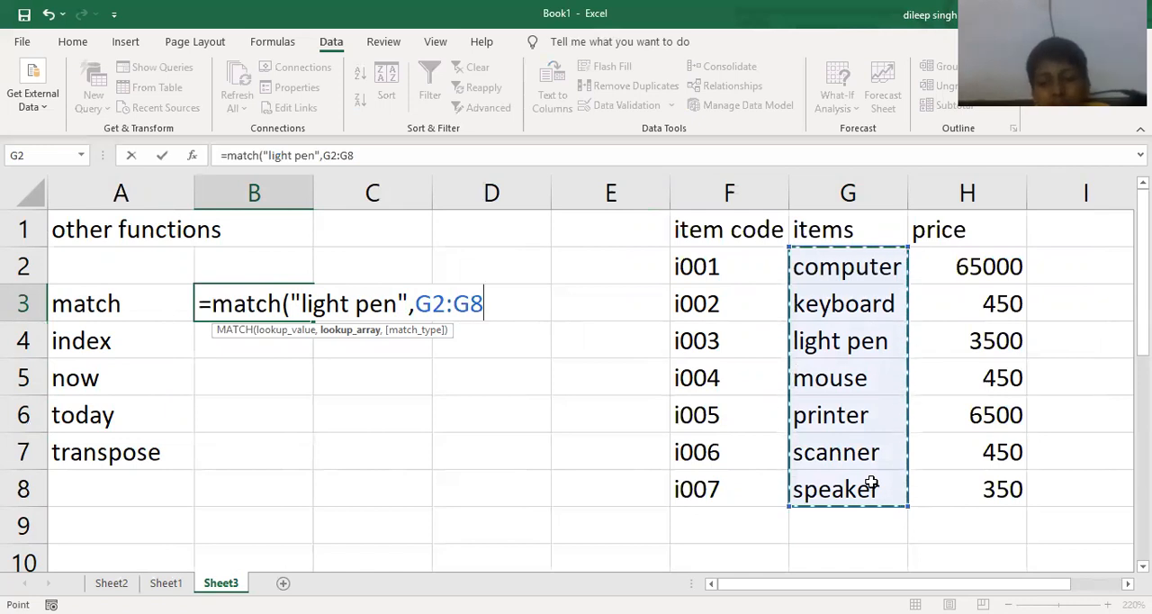
{"action": "type", "text": ","}
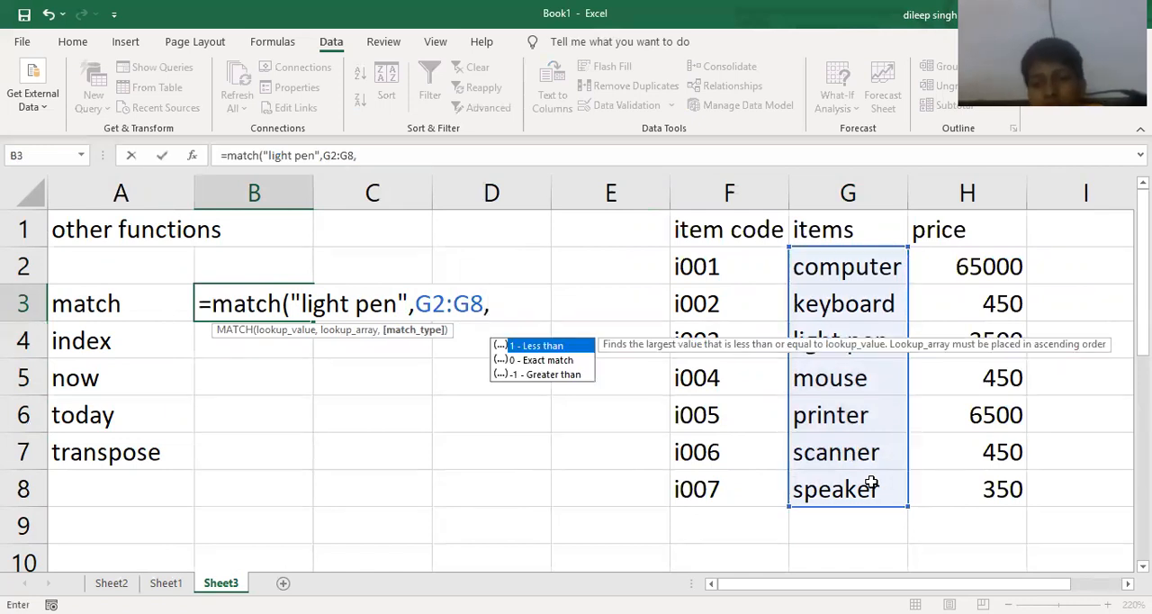
{"action": "type", "text": "0"}
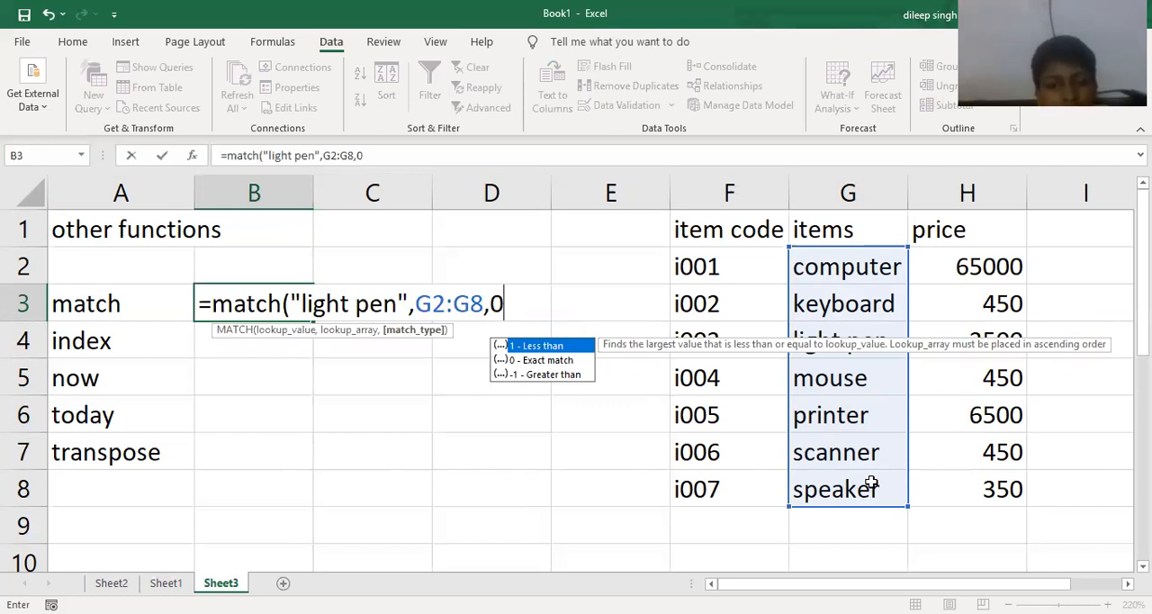
{"action": "type", "text": ")"}
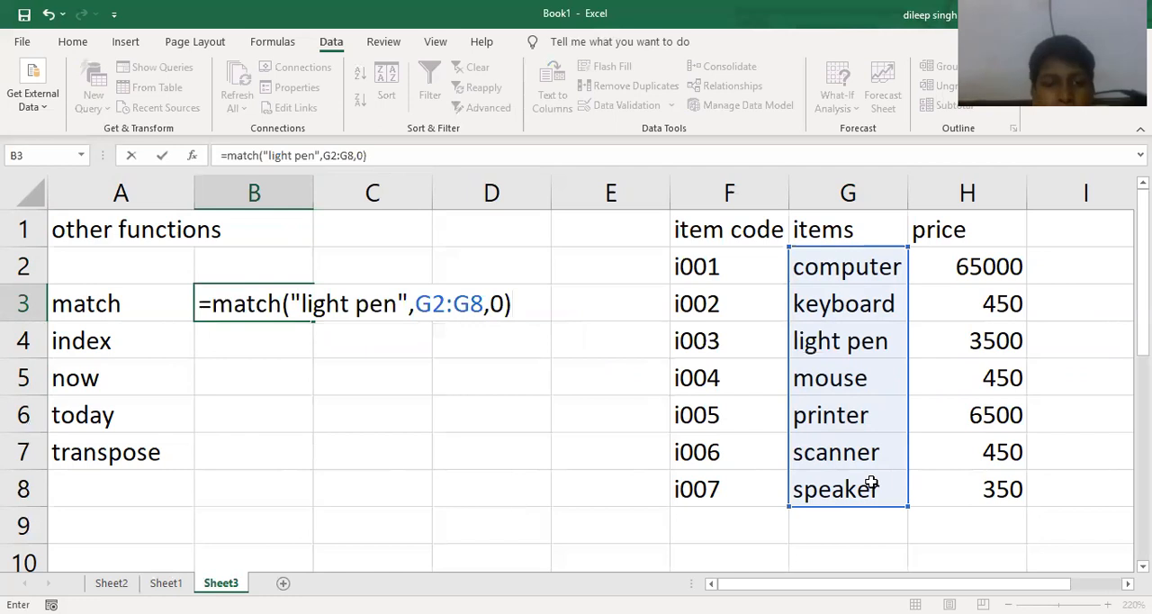
{"action": "key", "text": "Return"}
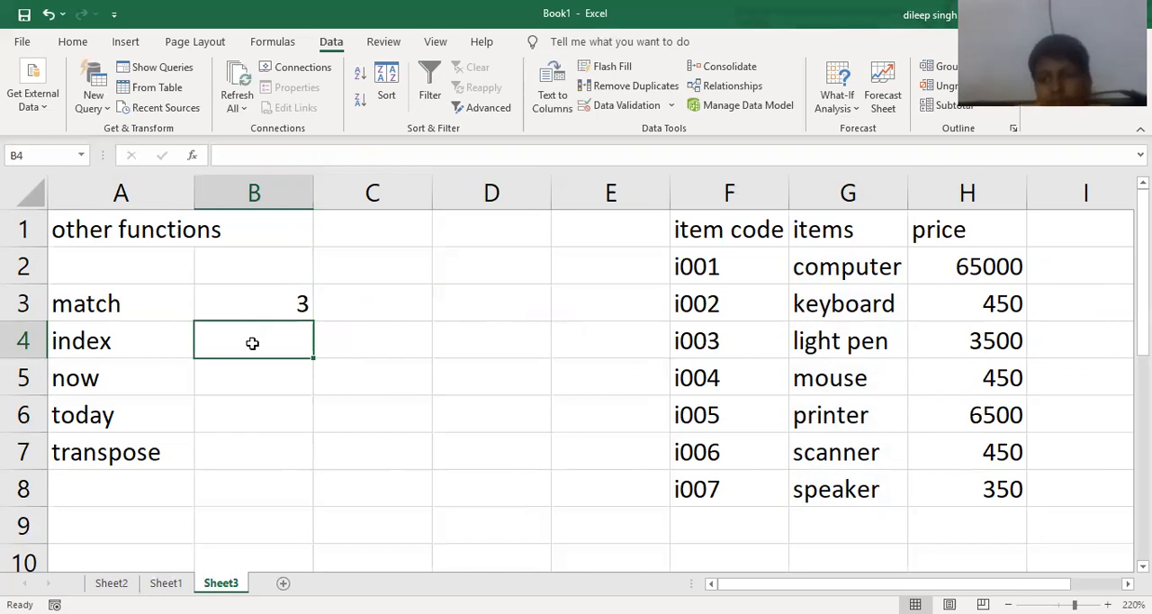
- Begin an INDEX formula in B4 with the table data F2:H8 as the array
{"action": "type", "text": "="}
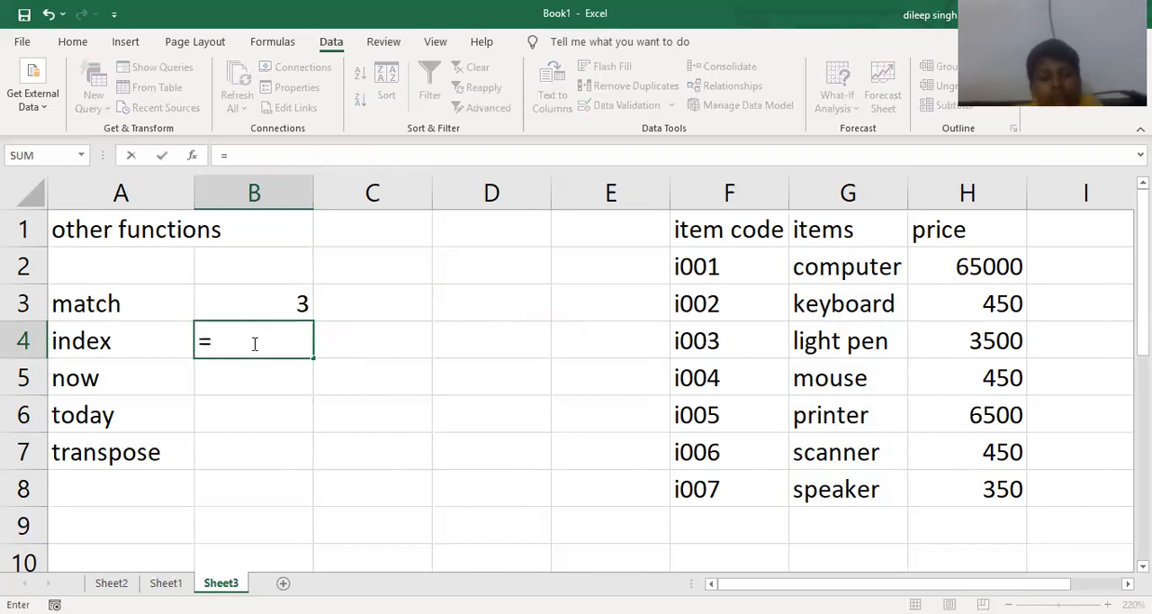
{"action": "type", "text": "index("}
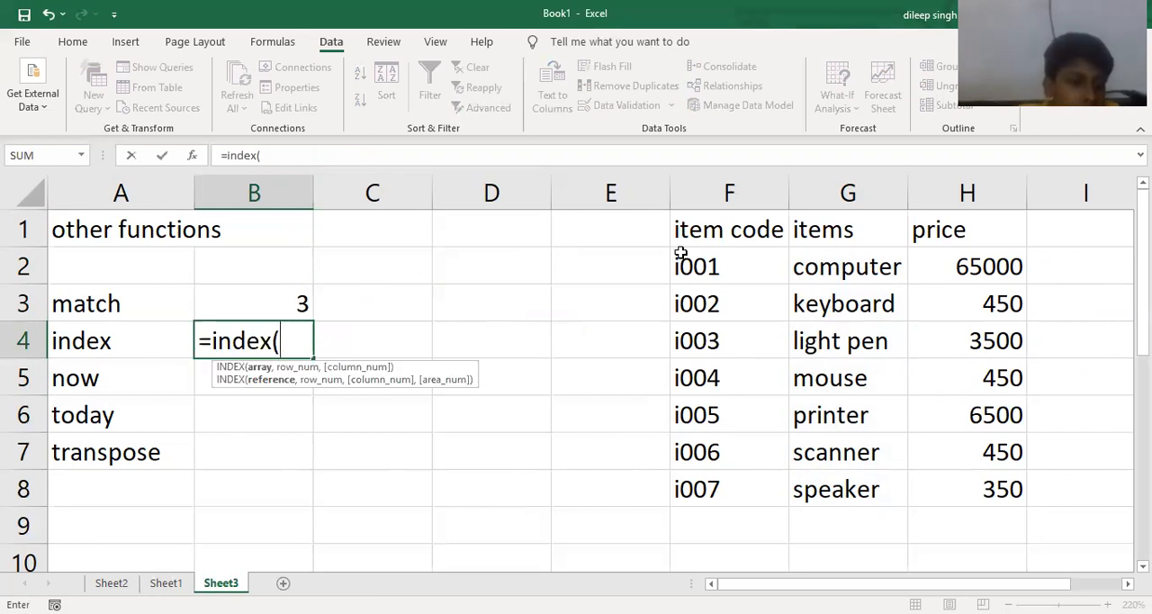
{"action": "left_click", "coordinate": [713, 261]}
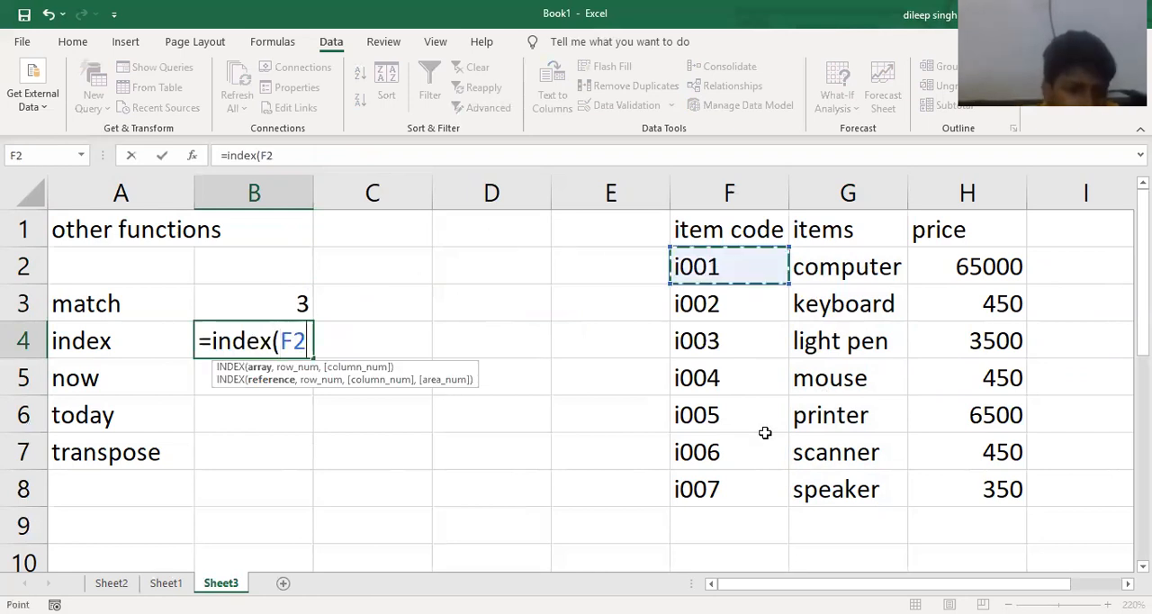
{"action": "key", "text": "ctrl+shift+Right"}
{"action": "key", "text": "ctrl+shift+Down"}
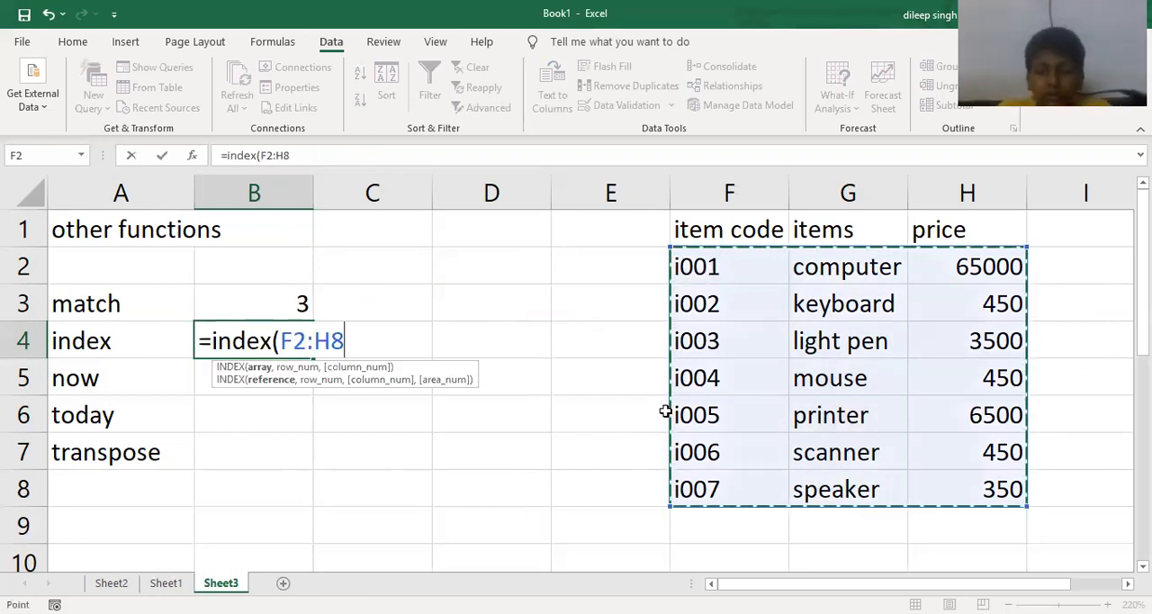
{"action": "type", "text": ","}
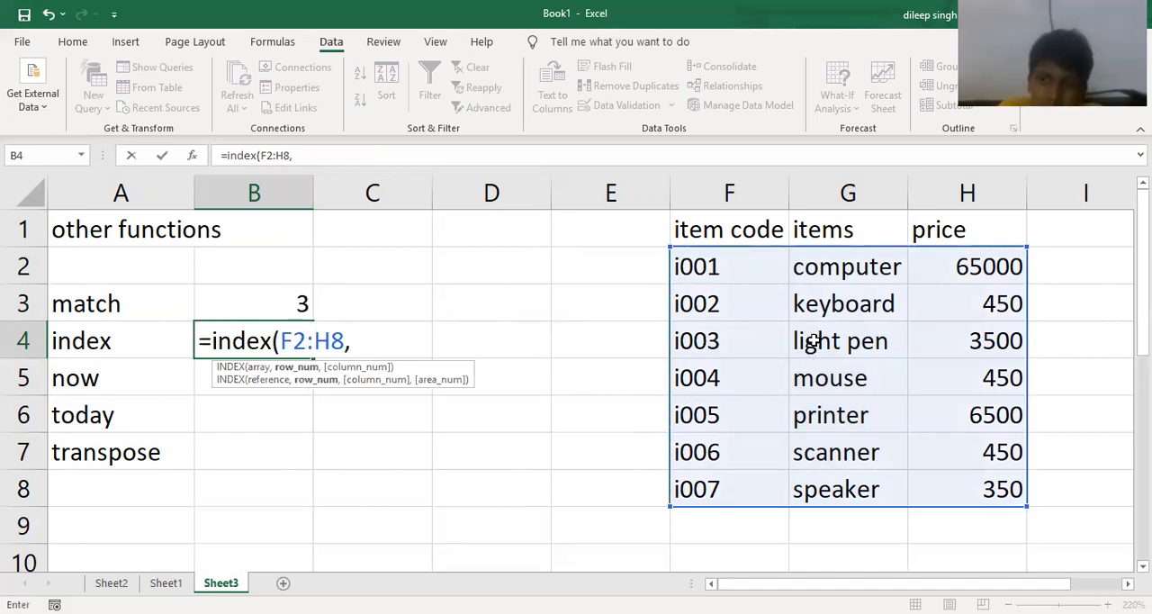
{"action": "left_click", "coordinate": [823, 377]}
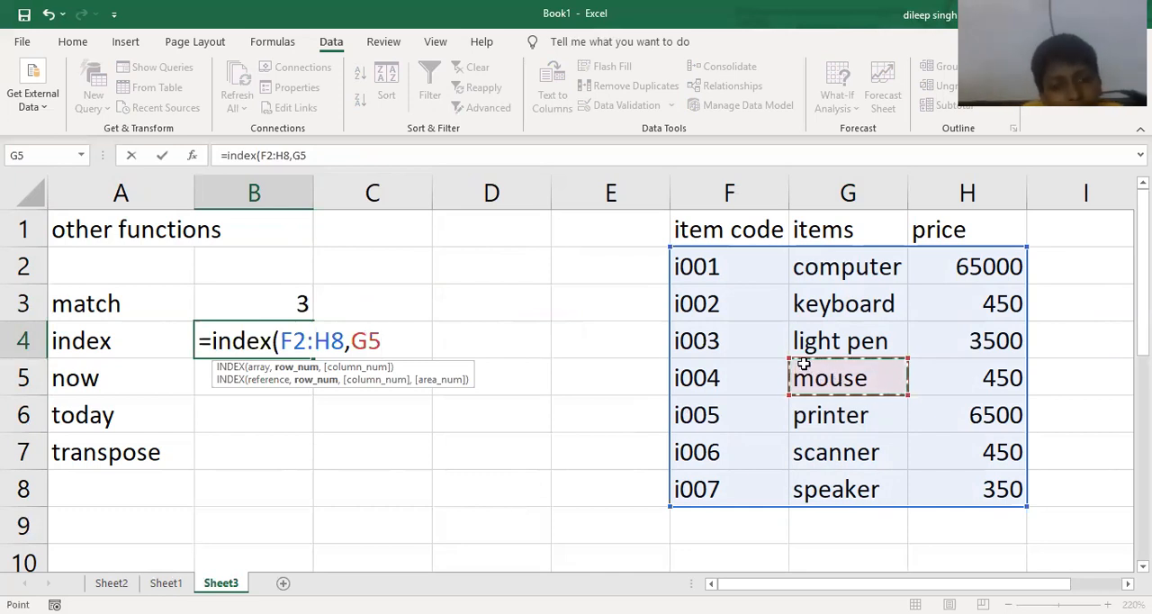
{"action": "key", "text": "BackSpace"}
{"action": "key", "text": "BackSpace"}
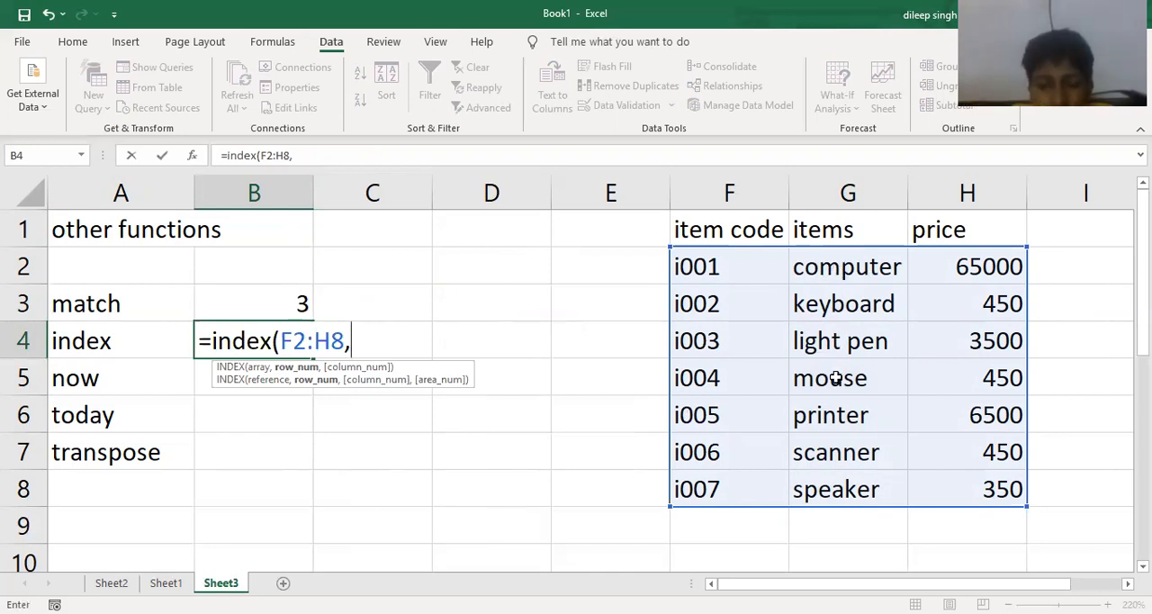
- Complete the INDEX formula in B4 with row number 4 and column number 2
{"action": "type", "text": "4"}
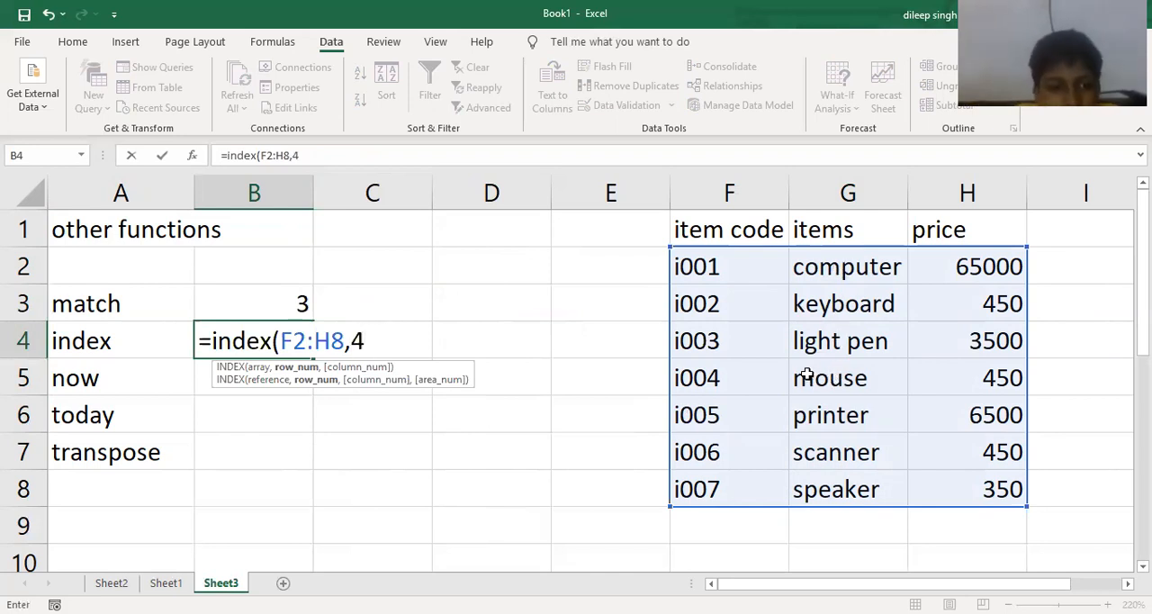
{"action": "type", "text": ","}
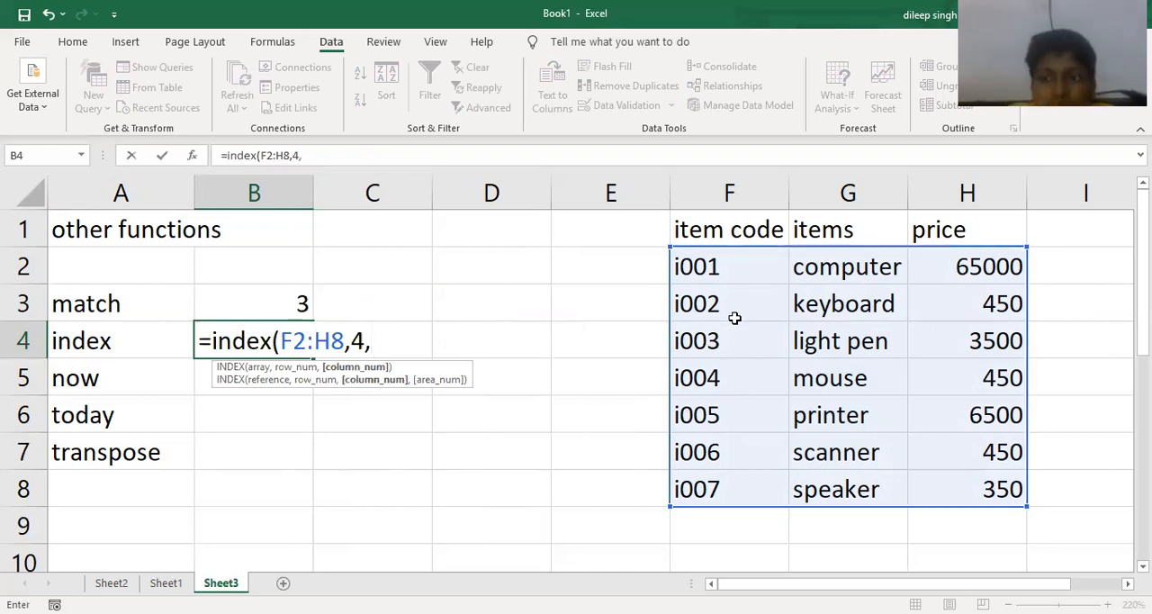
{"action": "type", "text": "2)"}
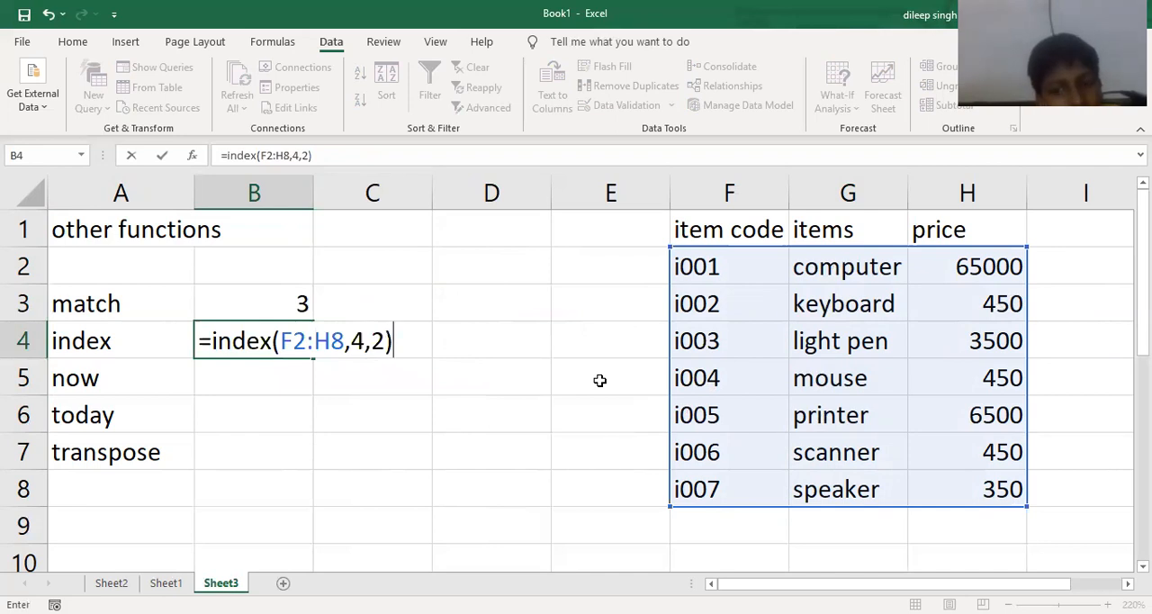
{"action": "key", "text": "Return"}
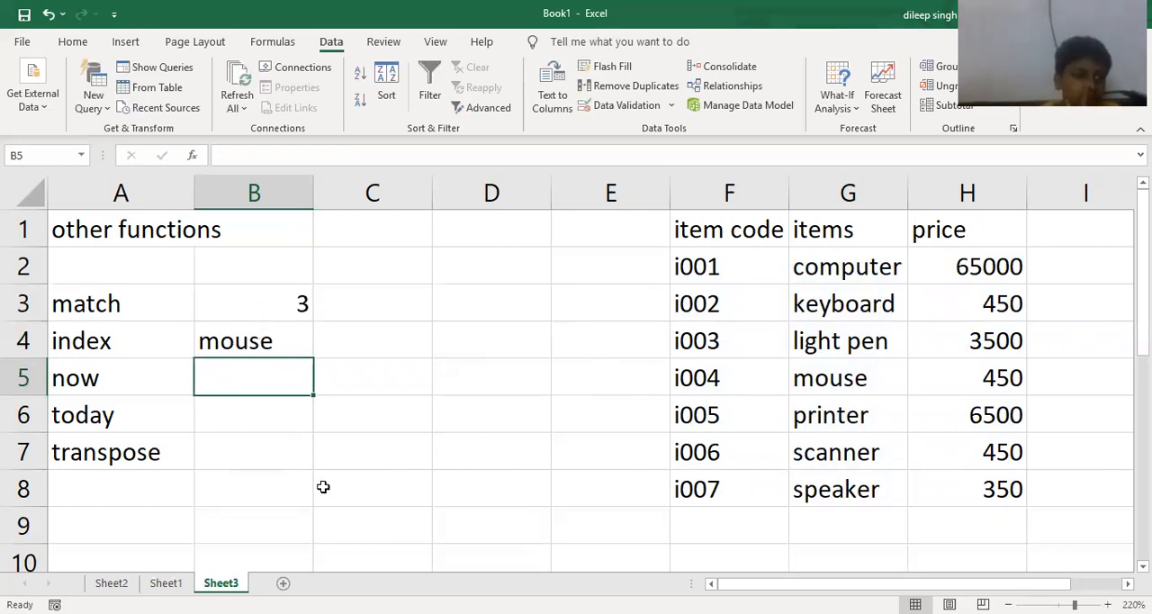
{"action": "left_click", "coordinate": [296, 490]}
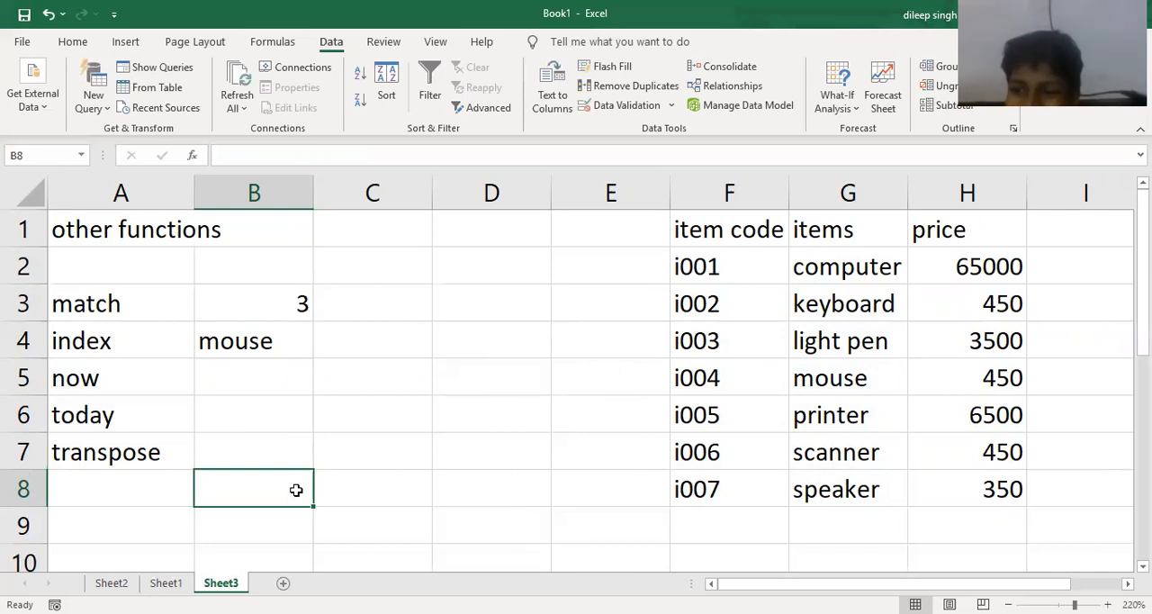
{"action": "type", "text": "="}
{"action": "key", "text": "BackSpace"}
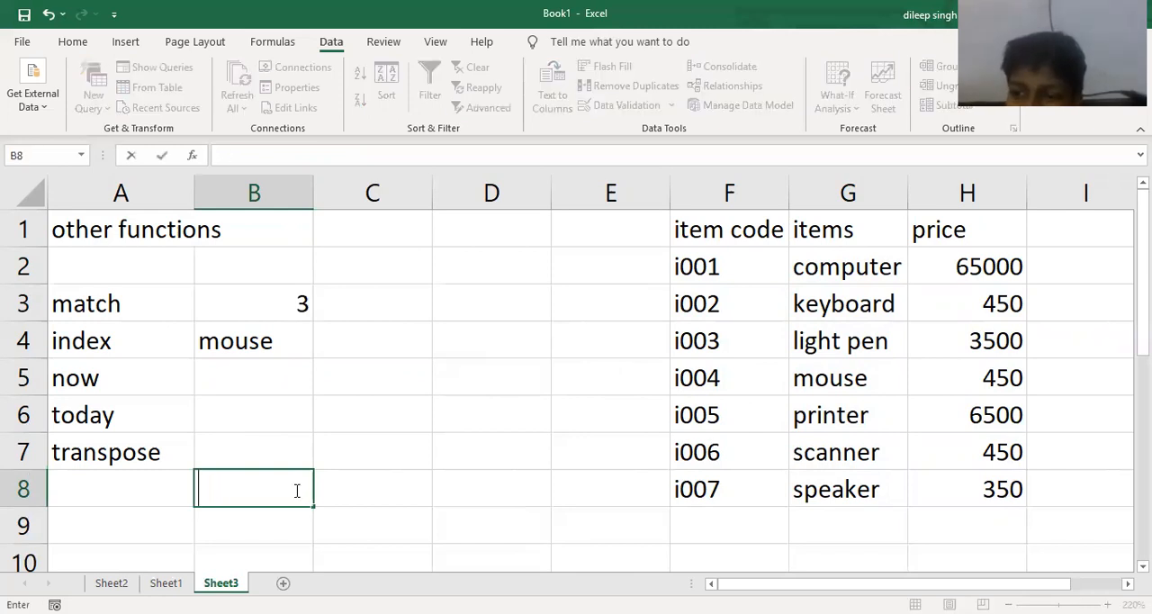
- Enter the label "index with match function" in cell A9
{"action": "key", "text": "Left"}
{"action": "key", "text": "Down"}
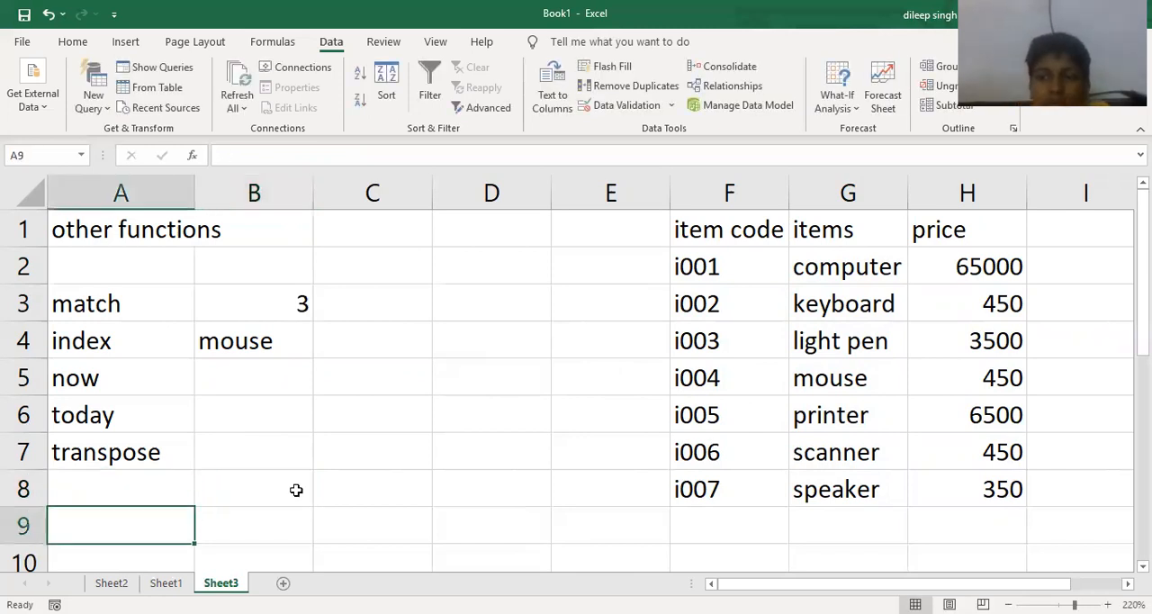
{"action": "type", "text": "index with "}
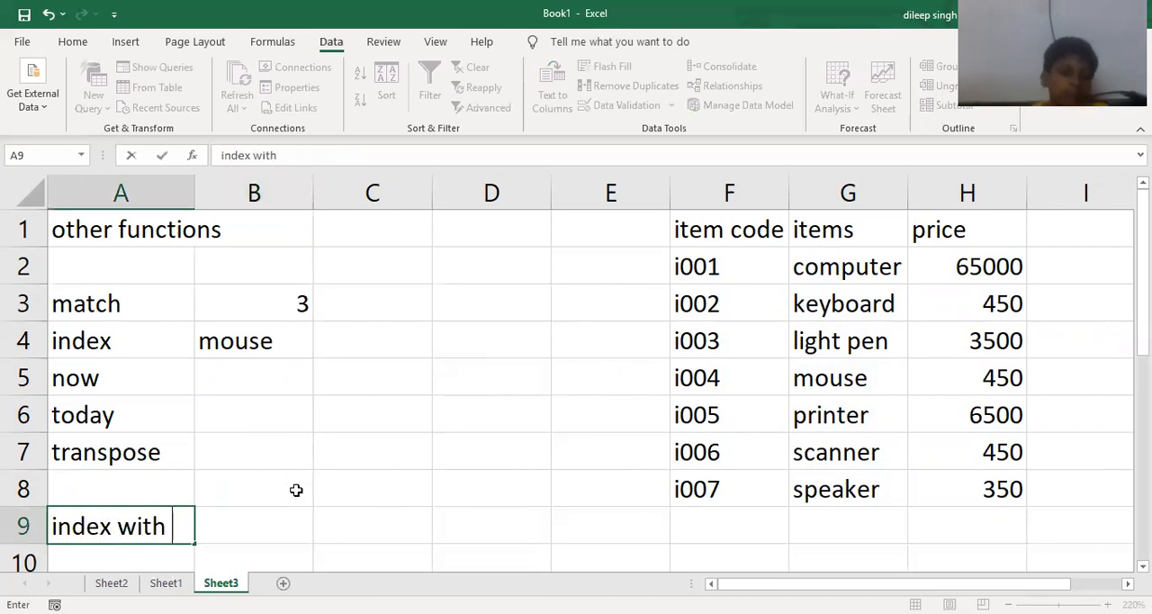
{"action": "type", "text": "match funct"}
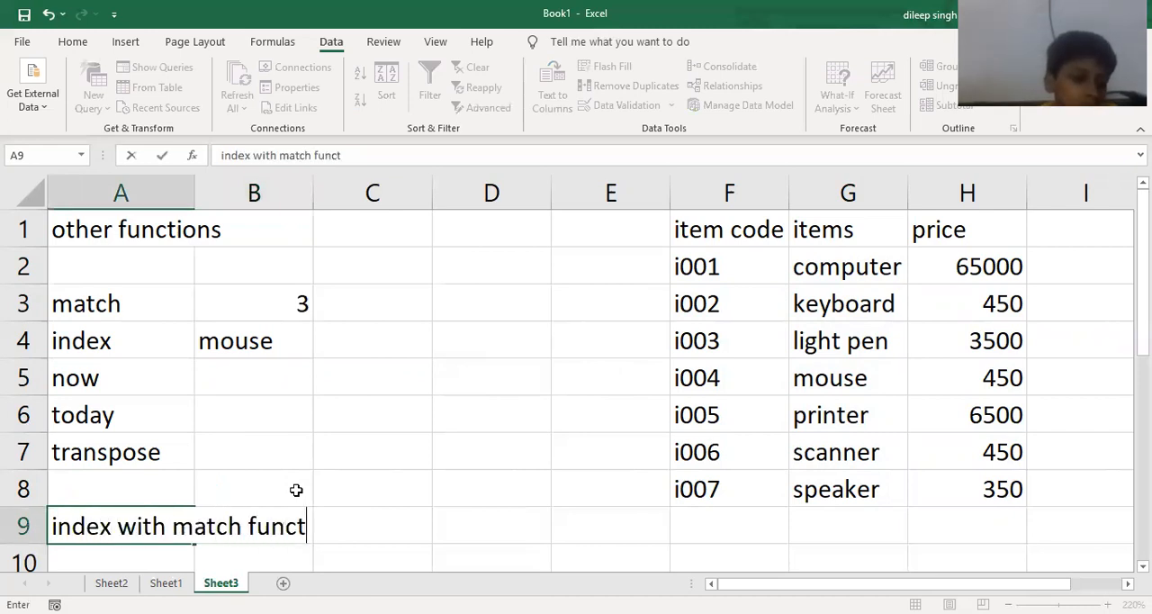
{"action": "type", "text": "ion"}
{"action": "key", "text": "Return"}
- Begin an INDEX formula in D9 with the table data F2:H8 as the array
{"action": "left_click", "coordinate": [296, 490]}
{"action": "key", "text": "Right"}
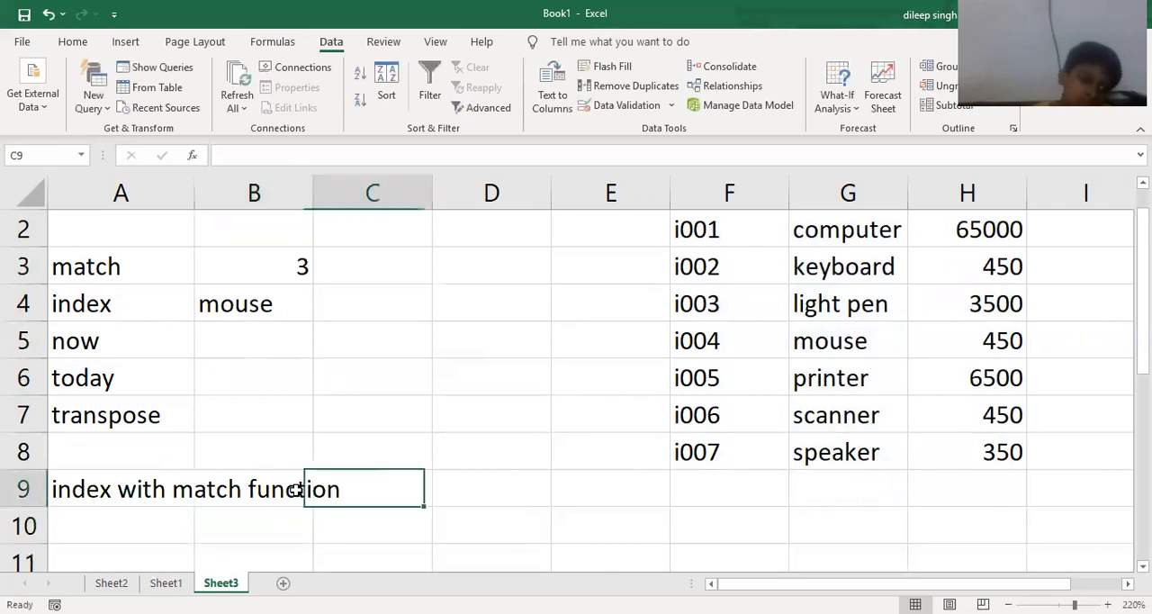
{"action": "key", "text": "Right"}
{"action": "scroll", "coordinate": [379, 481], "scroll_direction": "up", "scroll_amount": 1}
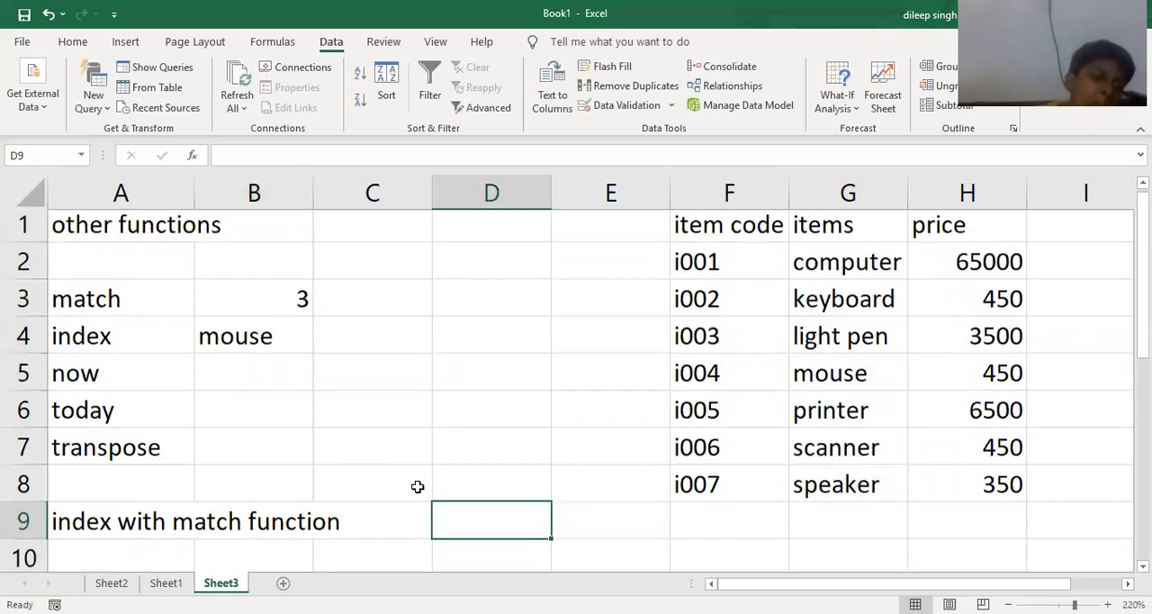
{"action": "type", "text": "="}
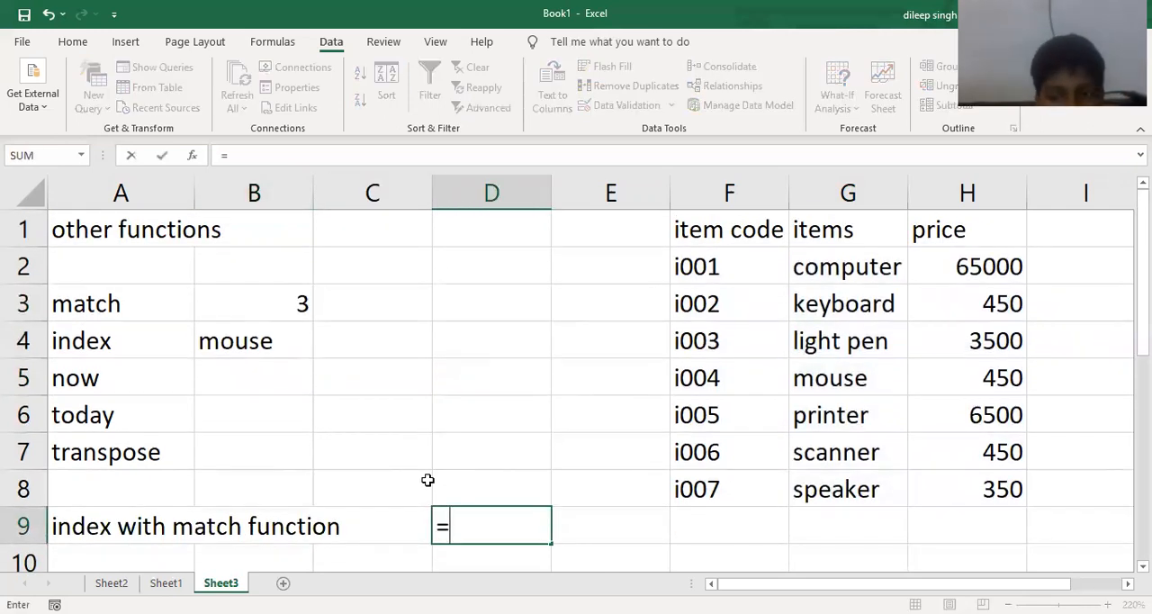
{"action": "type", "text": "index"}
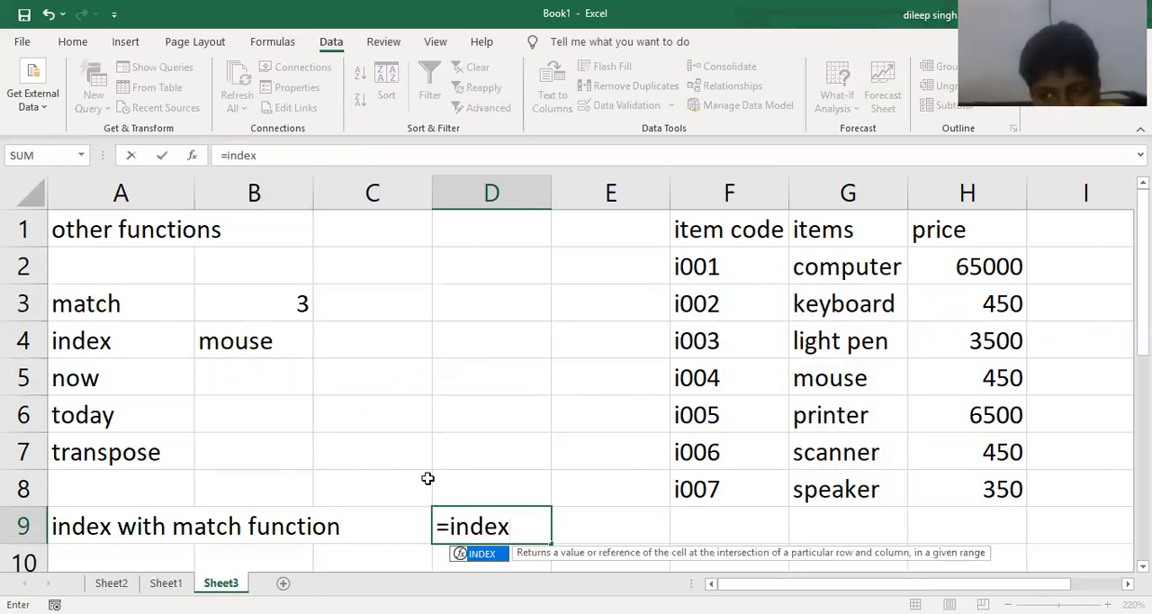
{"action": "type", "text": "("}
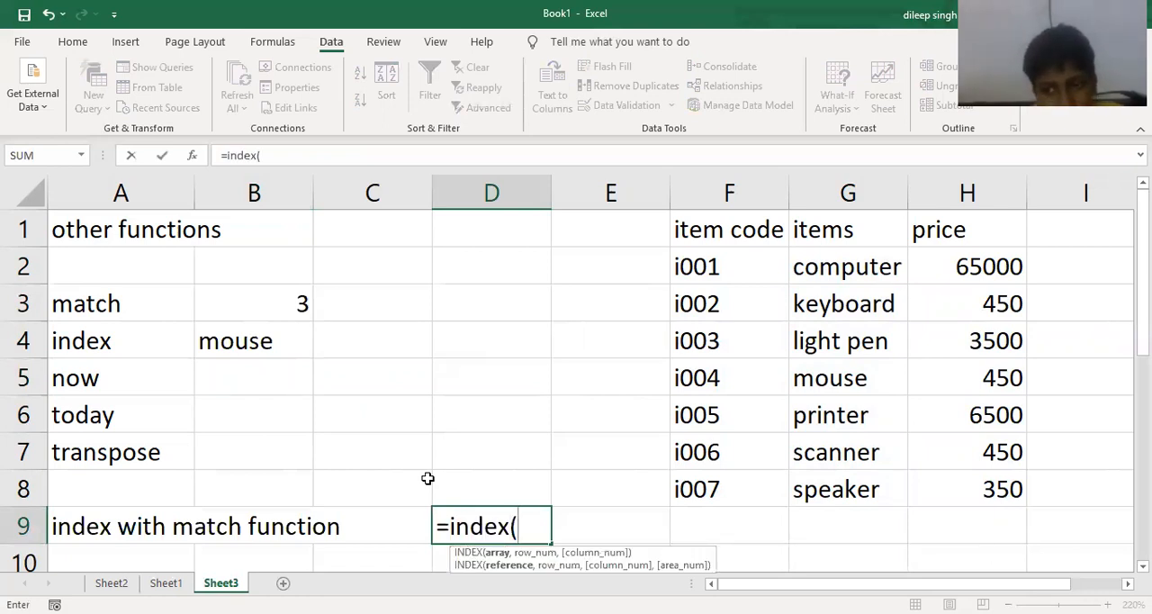
{"action": "left_click", "coordinate": [691, 281]}
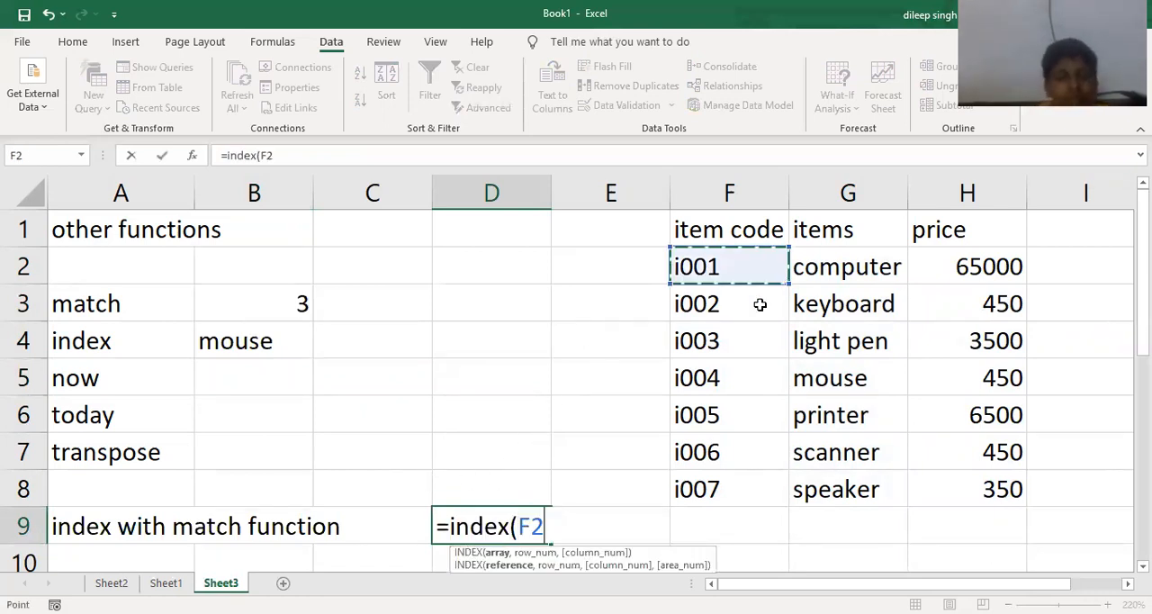
{"action": "left_click", "coordinate": [941, 488], "text": "shift"}
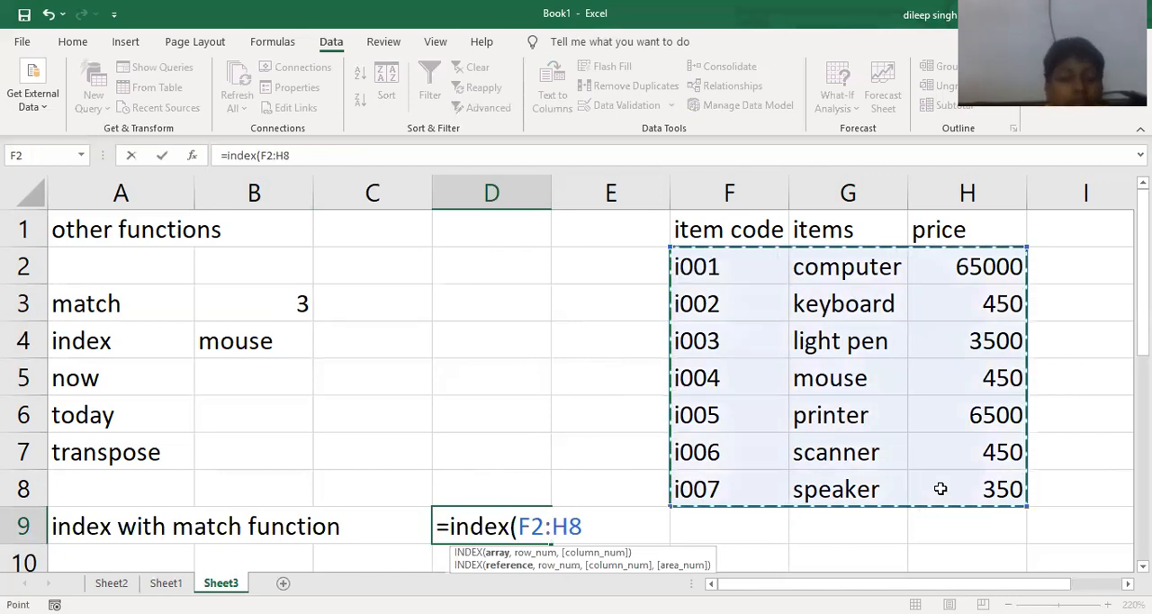
{"action": "type", "text": ","}
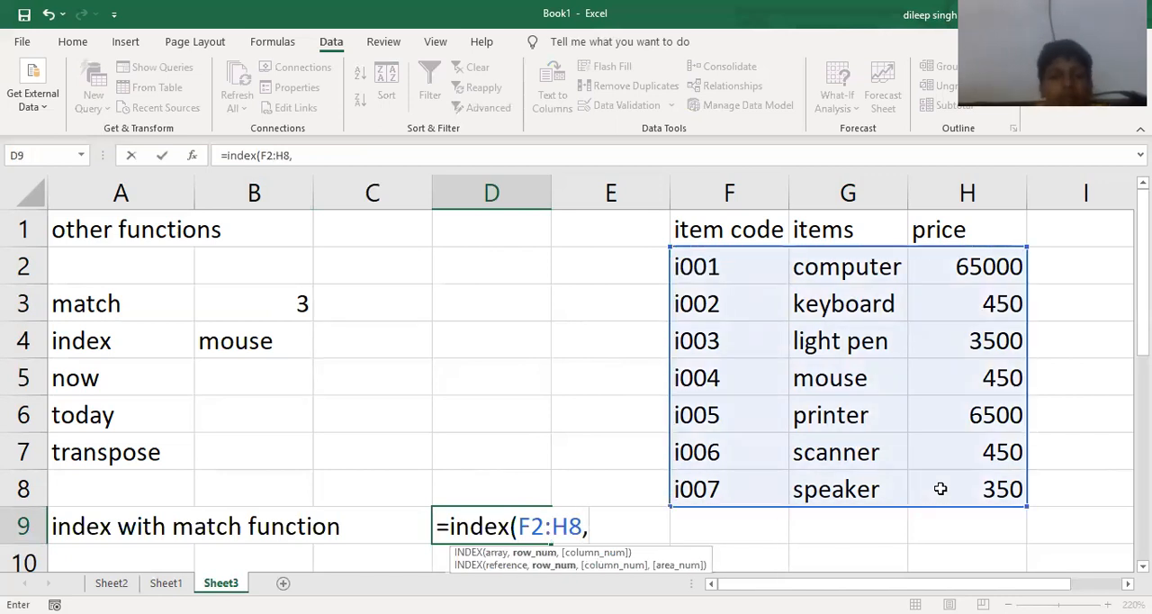
{"action": "type", "text": "match("}
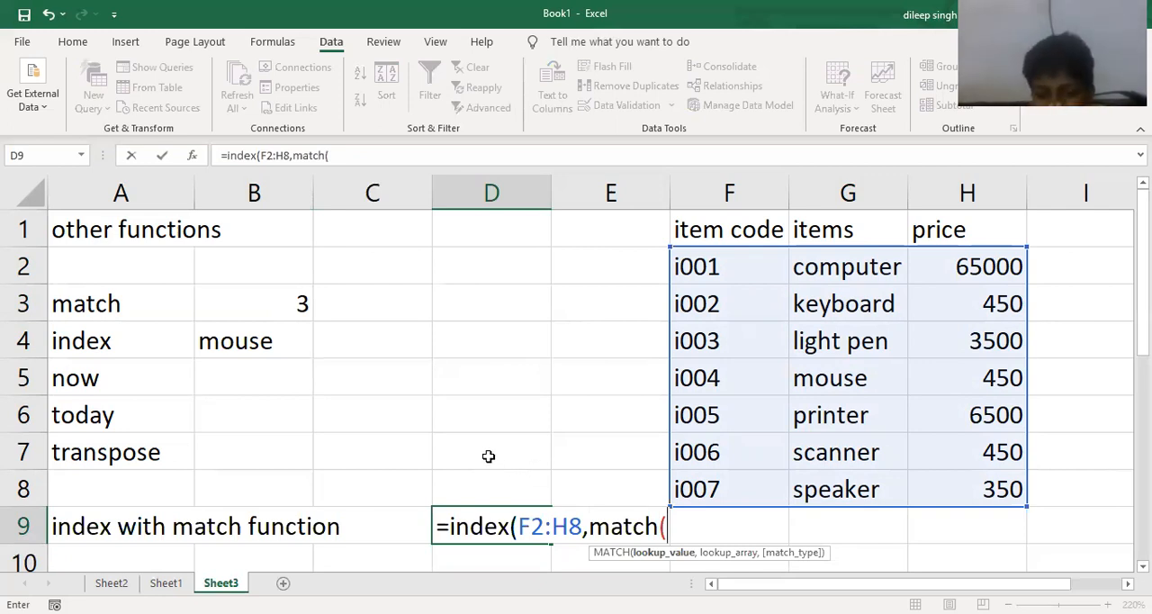
- Nest a MATCH function as the row number in D9's formula, with lookup value D6, lookup array G2:G8 and match type 0
{"action": "left_click", "coordinate": [484, 415]}
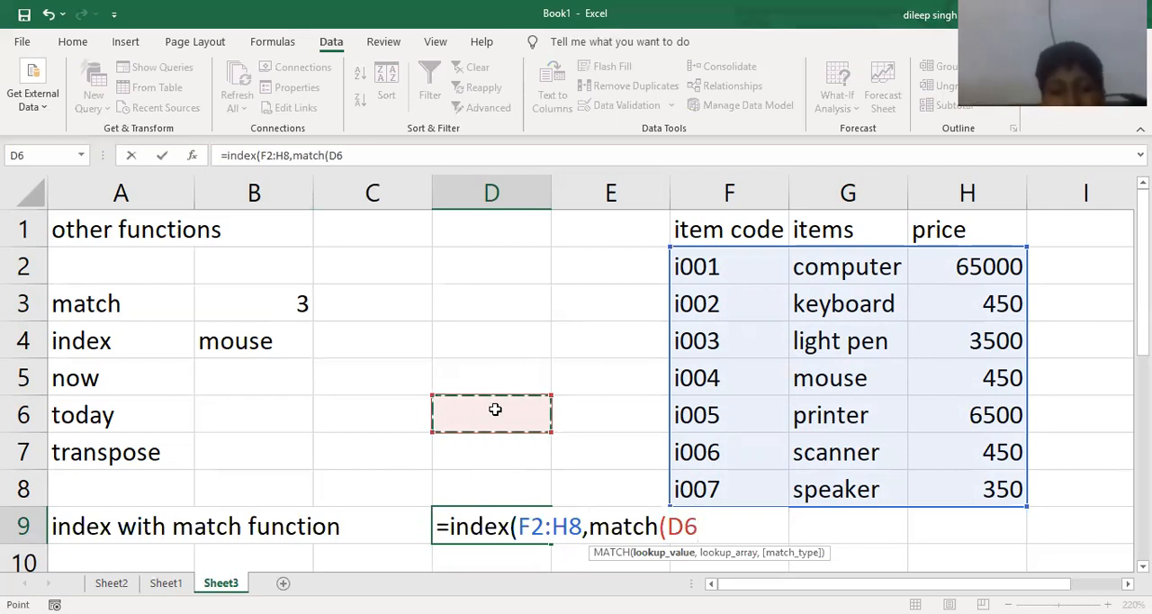
{"action": "type", "text": ","}
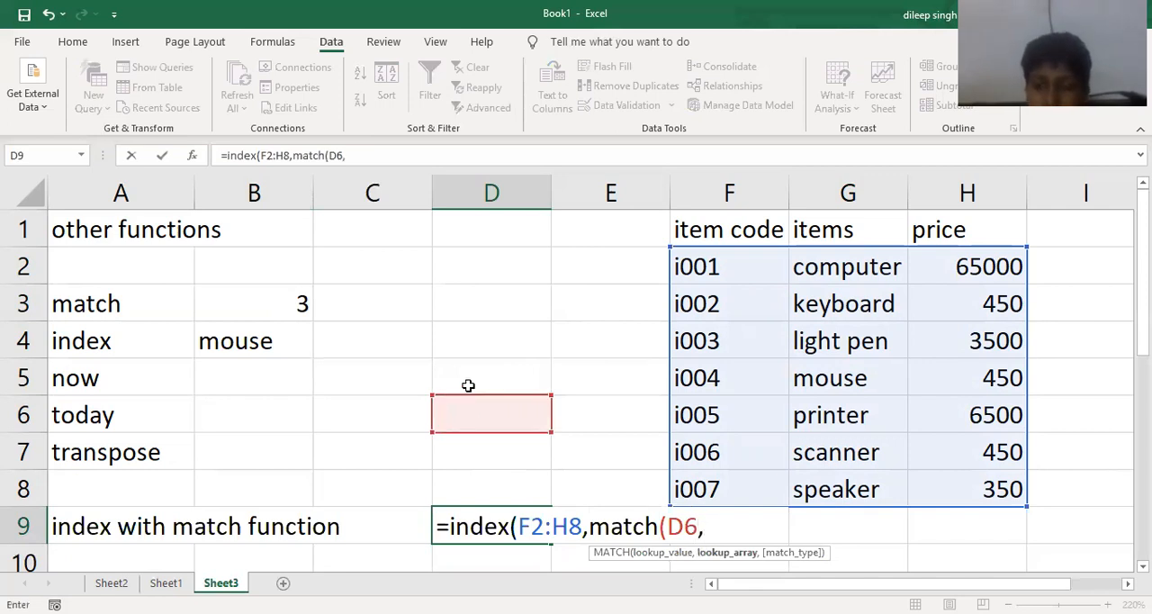
{"action": "left_click", "coordinate": [821, 275]}
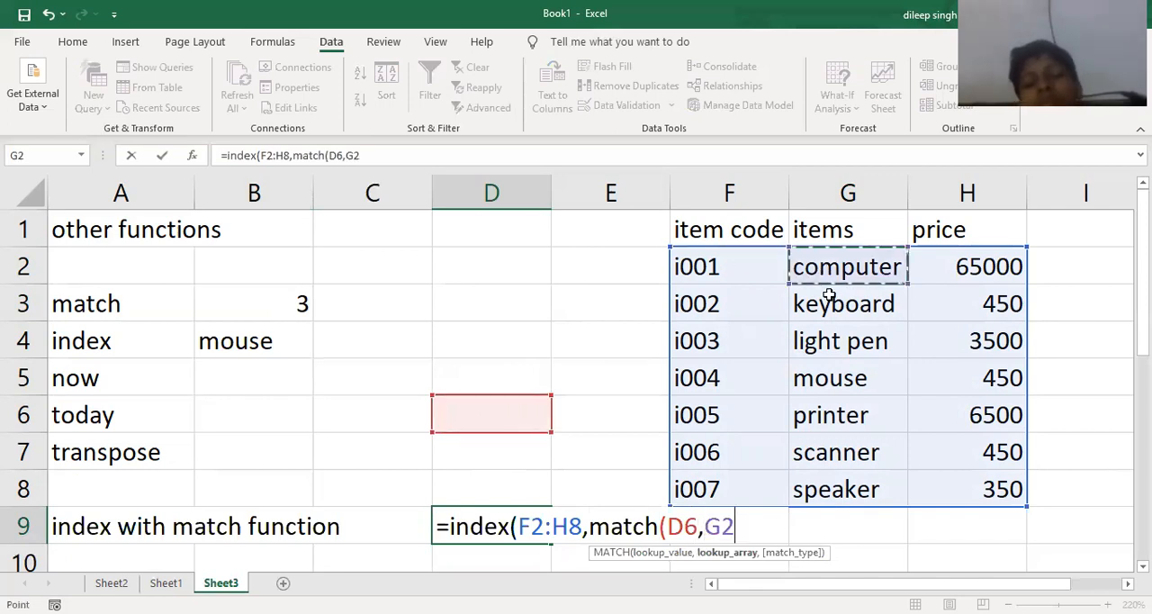
{"action": "left_click", "coordinate": [829, 490], "text": "shift"}
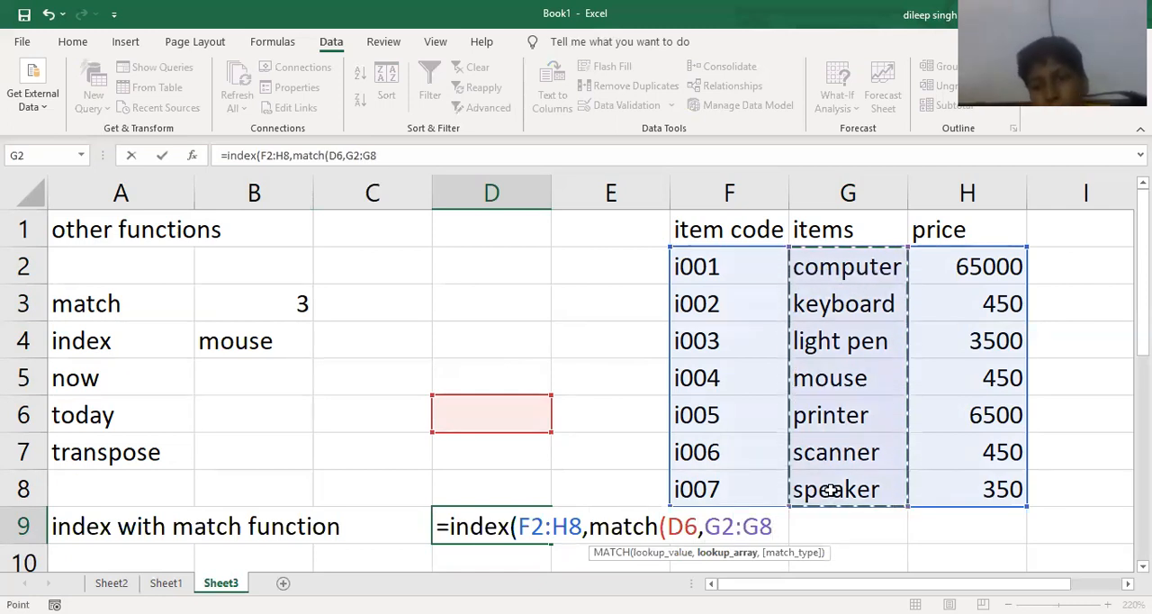
{"action": "type", "text": ",0"}
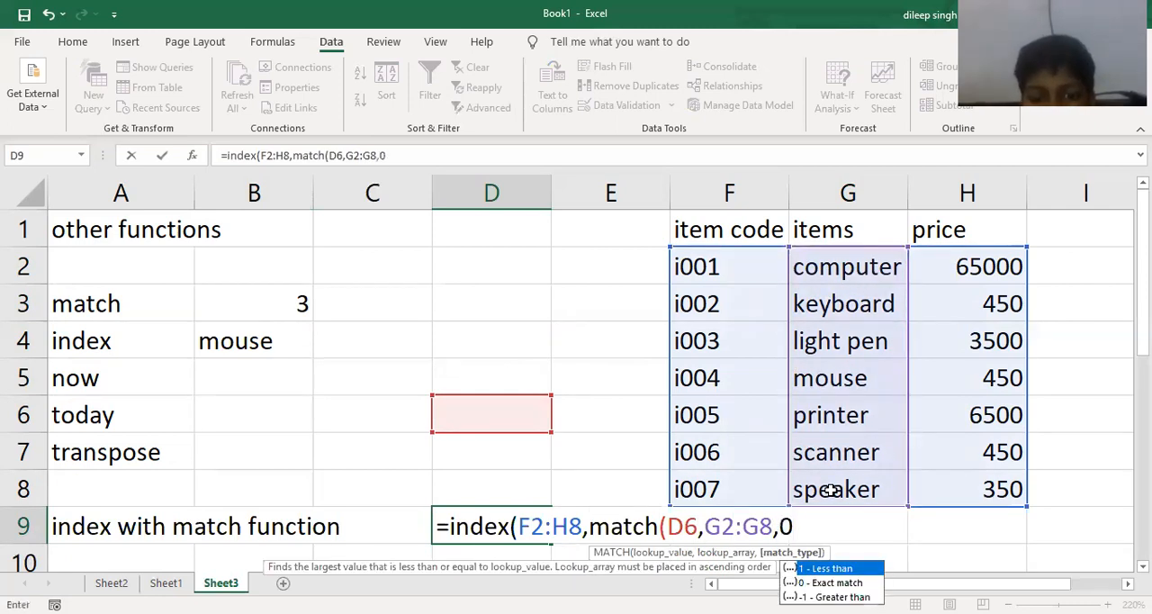
{"action": "type", "text": "),"}
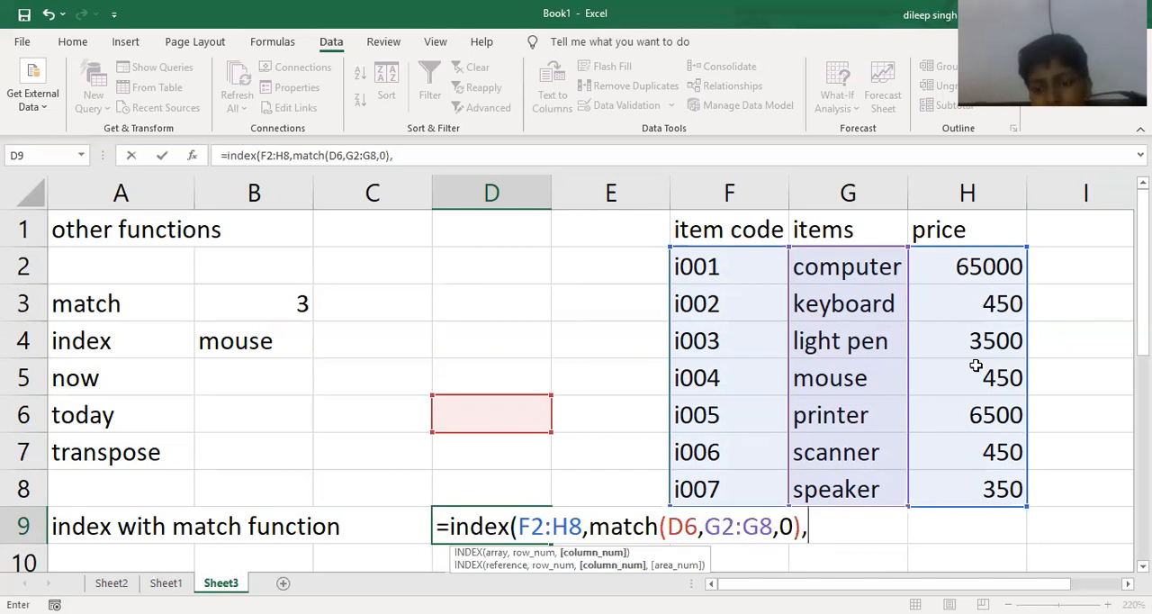
{"action": "type", "text": "3"}
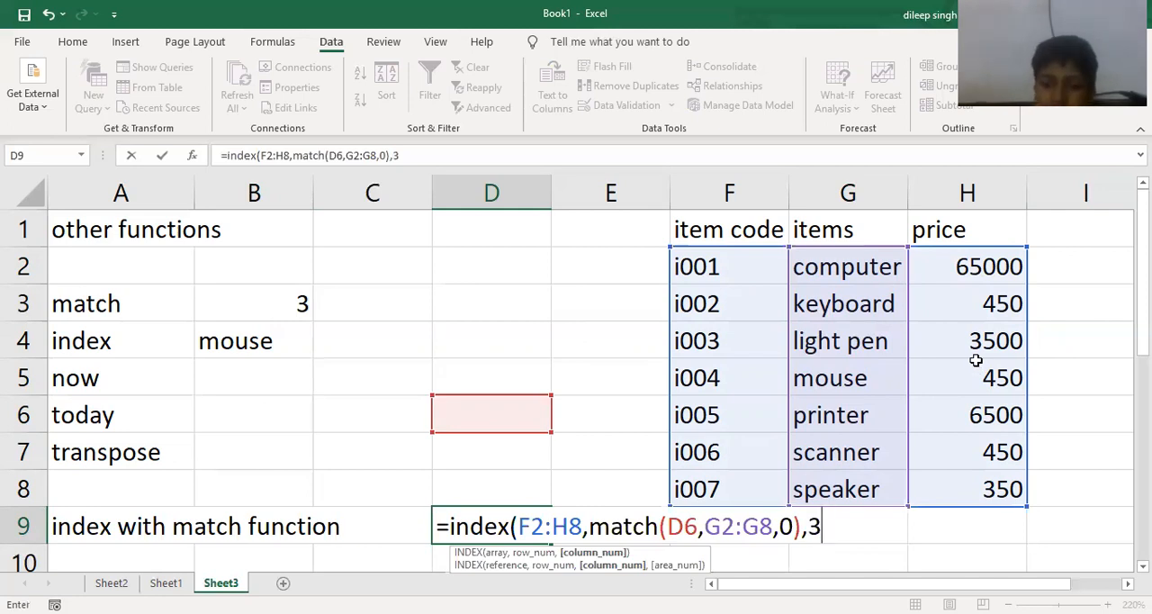
{"action": "type", "text": ")"}
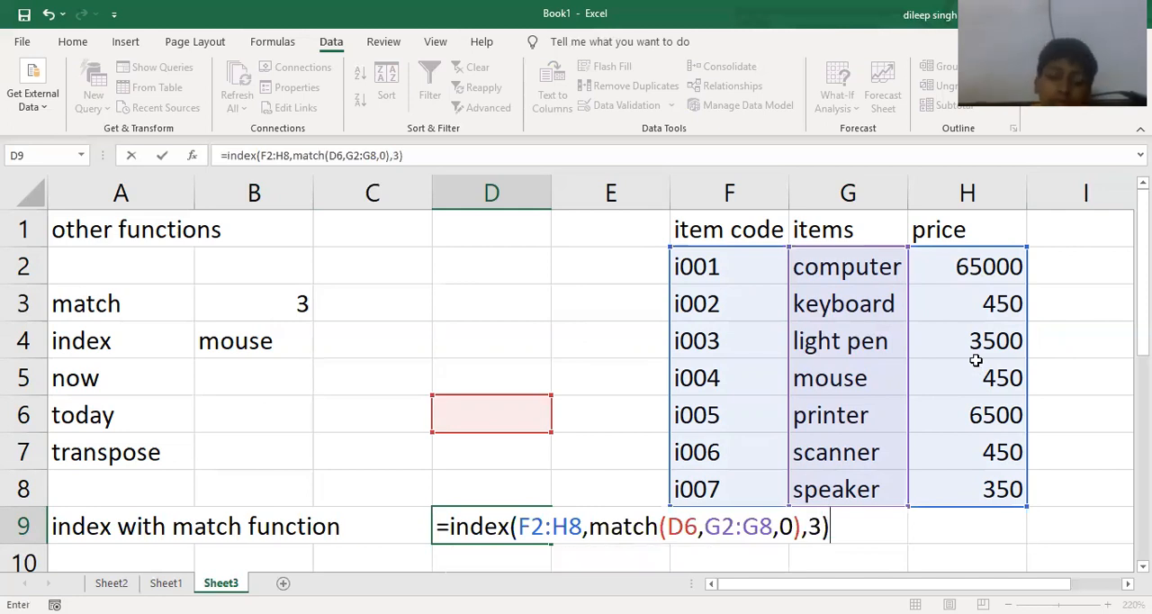
- Complete the INDEX formula in D9 with column number 3
{"action": "key", "text": "Return"}
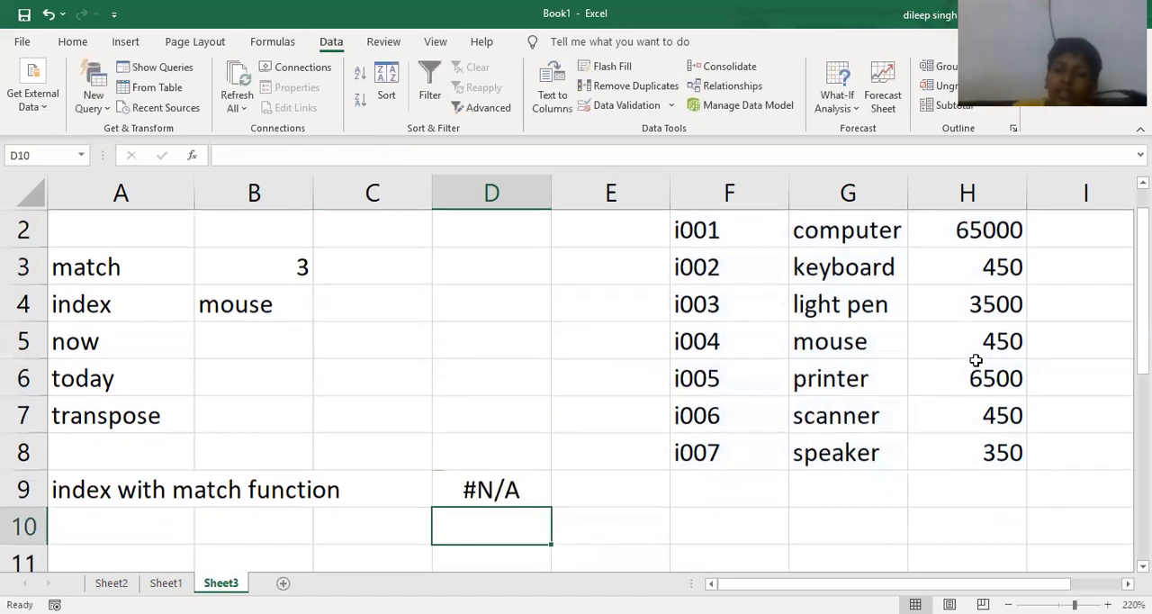
- Enter "mouse" as the lookup item in D6 and the label "price" in D8
{"action": "left_click", "coordinate": [468, 370]}
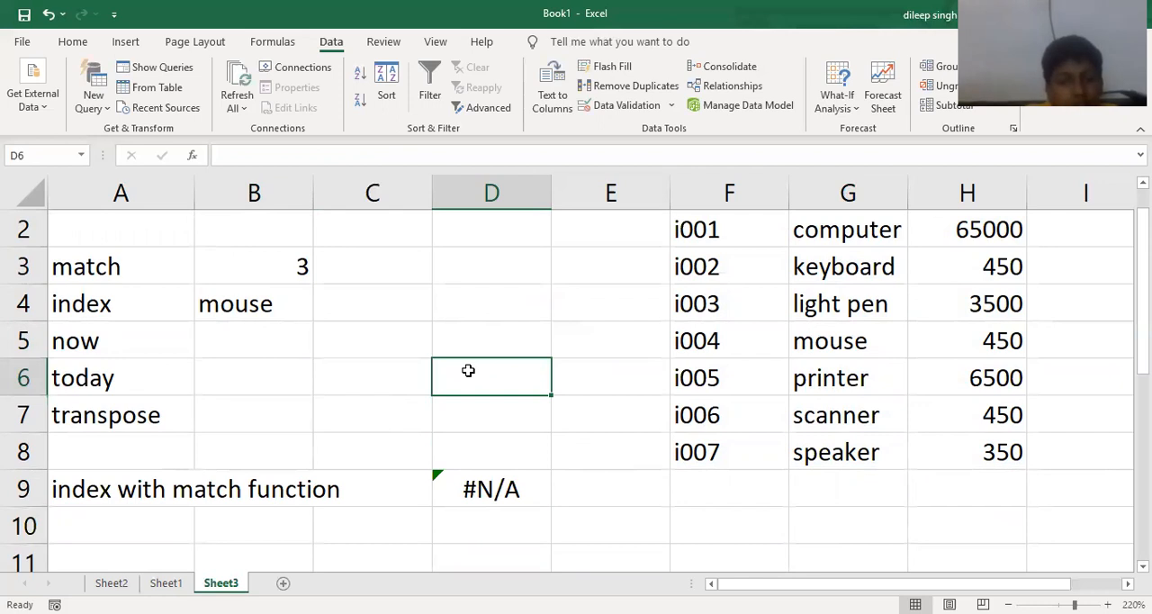
{"action": "type", "text": "mouse"}
{"action": "key", "text": "Return"}
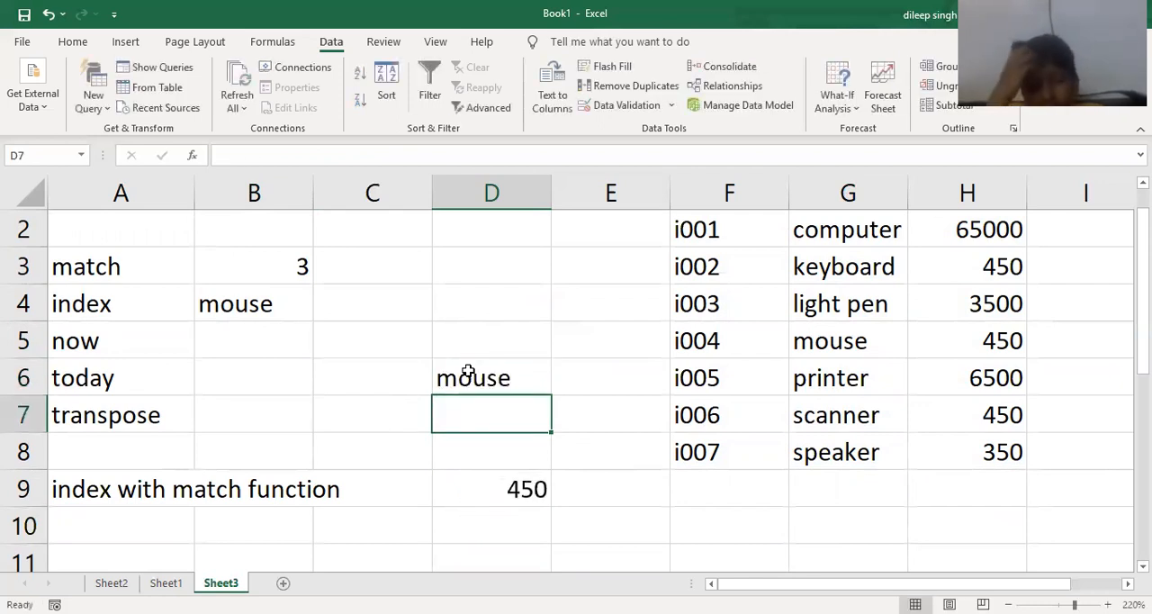
{"action": "key", "text": "Down"}
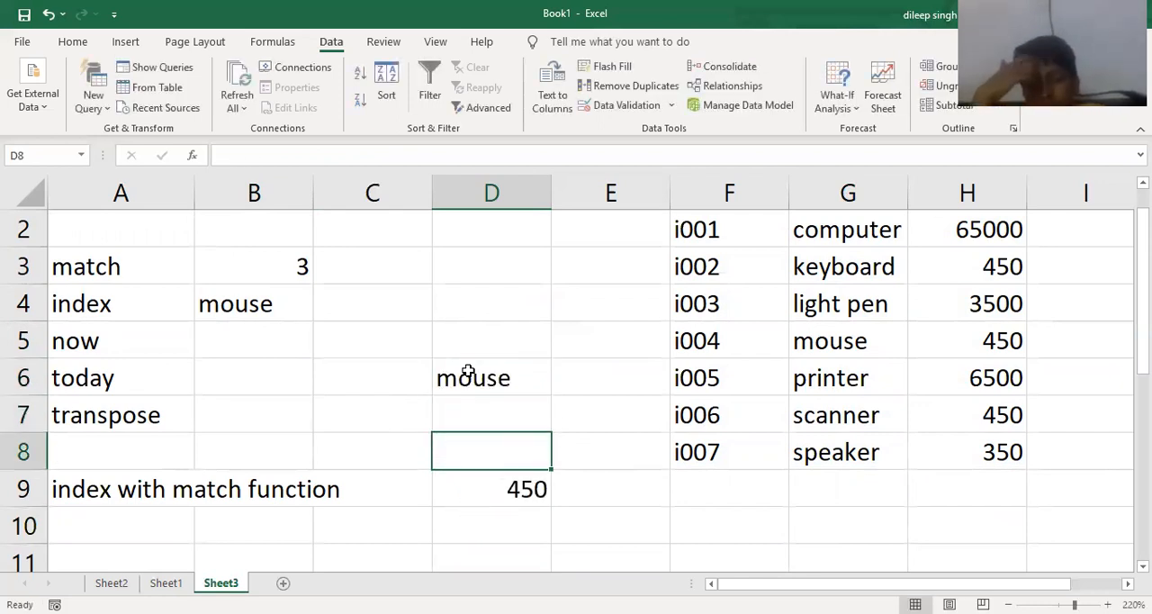
{"action": "type", "text": "price"}
{"action": "key", "text": "Return"}
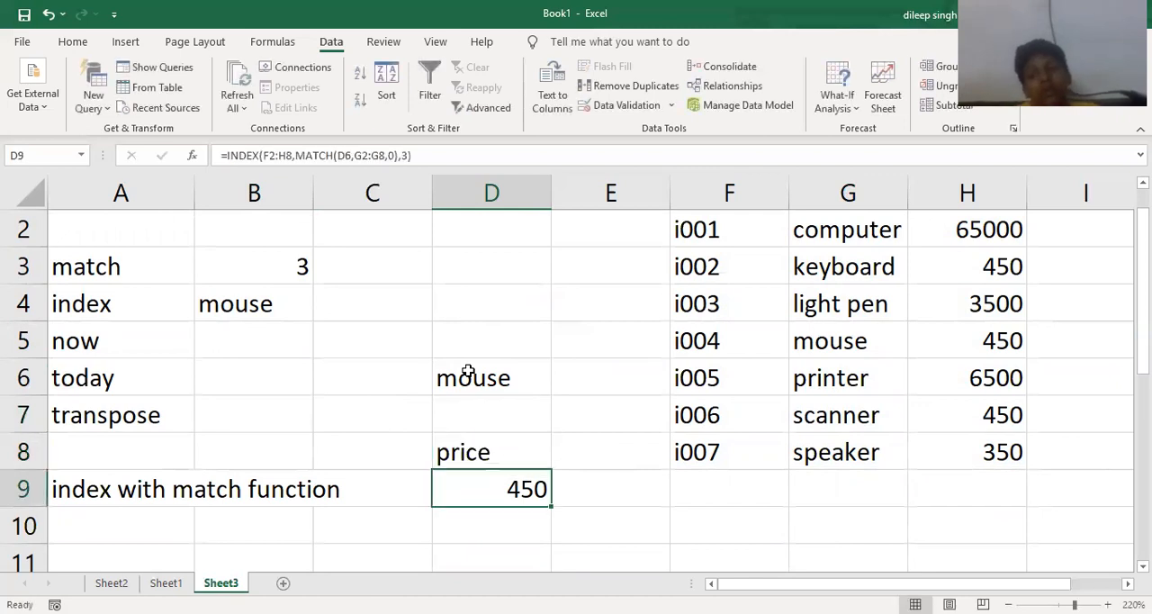
- Review the combined INDEX and MATCH formula in D9, and change the lookup item in D6 to "printer"
{"action": "double_click", "coordinate": [512, 487]}
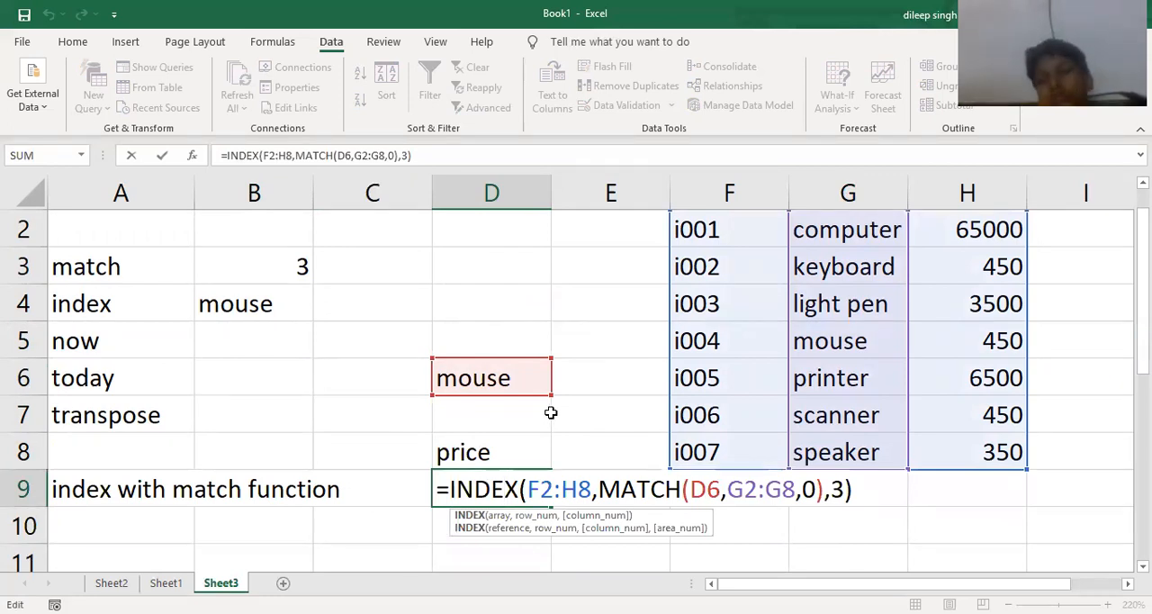
{"action": "key", "text": "Return"}
{"action": "key", "text": "Up"}
{"action": "key", "text": "Up"}
{"action": "key", "text": "Up"}
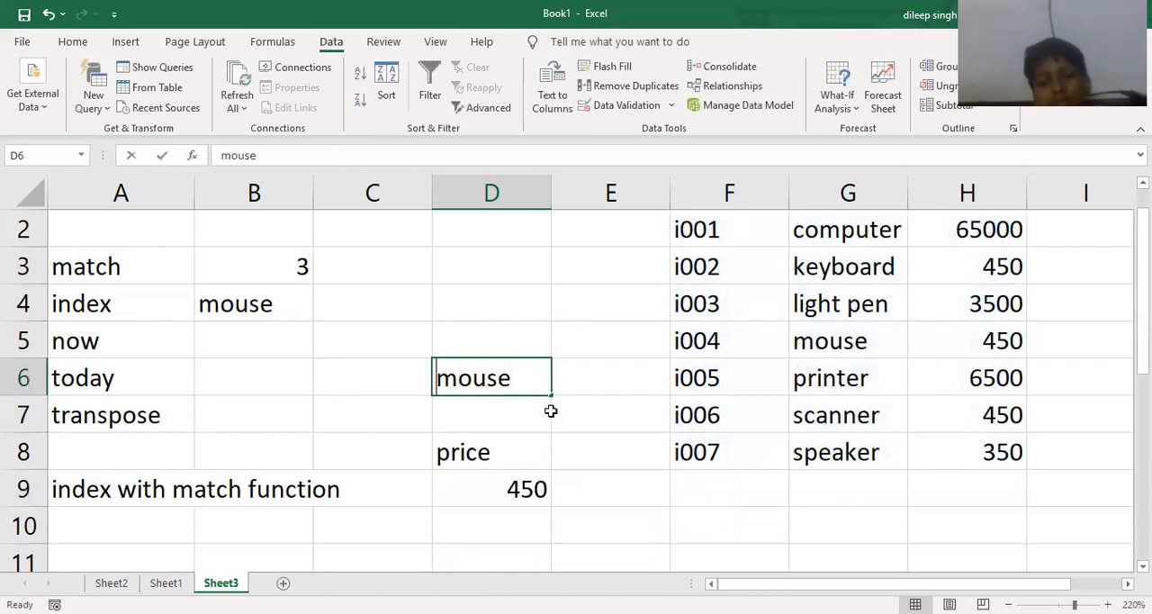
{"action": "type", "text": "printer"}
{"action": "key", "text": "Return"}
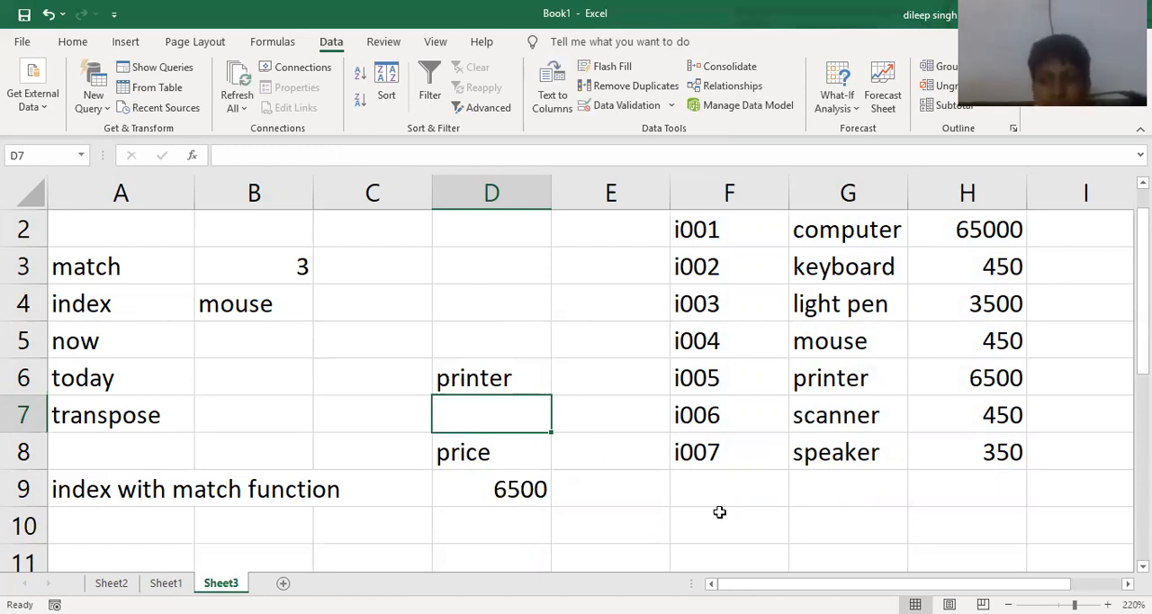
- Enter the formula =now() in B5 to return the current date and time
{"action": "left_click", "coordinate": [281, 343]}
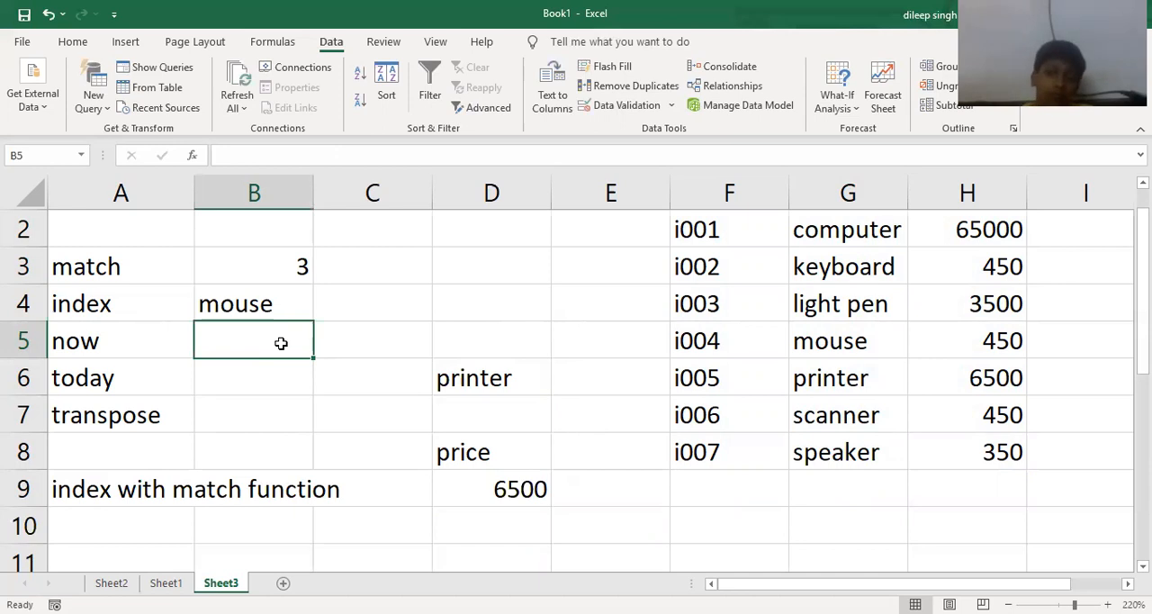
{"action": "type", "text": "="}
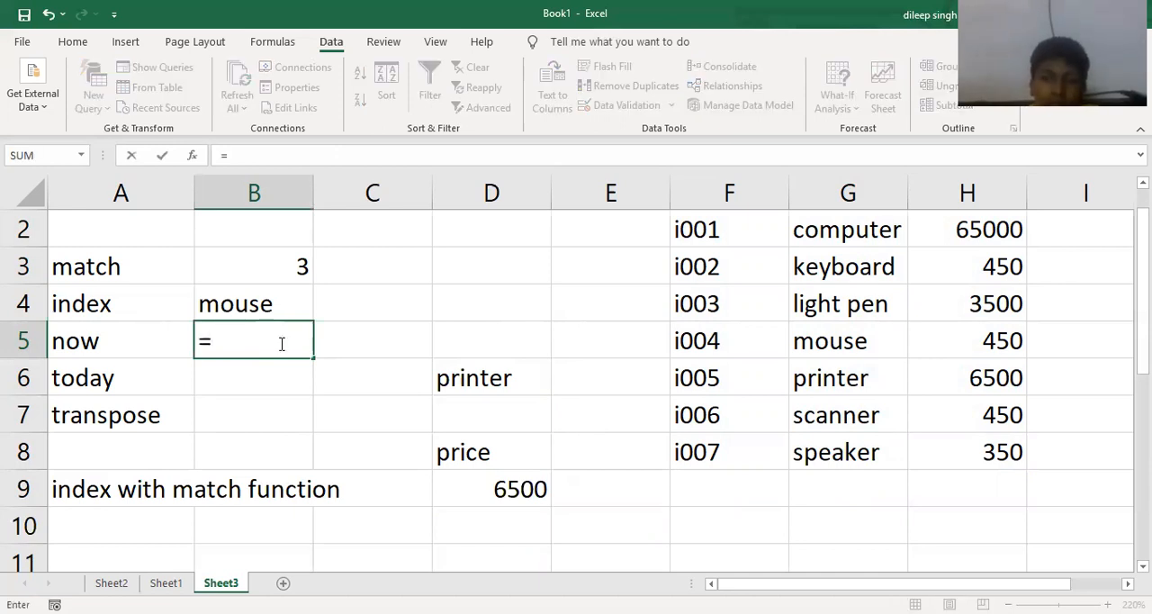
{"action": "type", "text": "now()"}
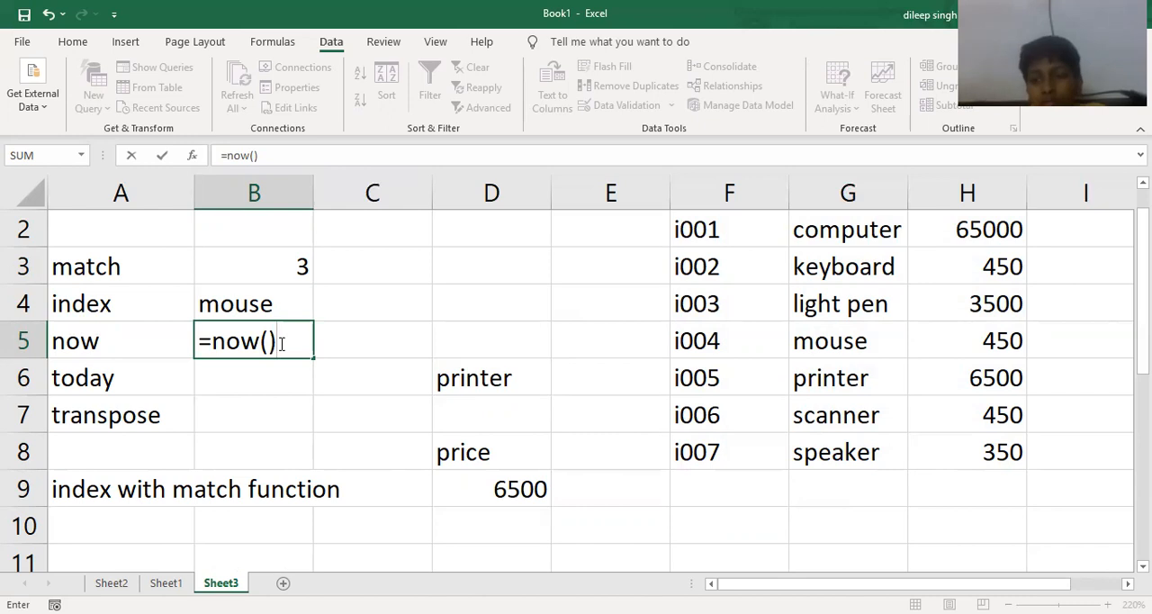
{"action": "key", "text": "ctrl+Return"}
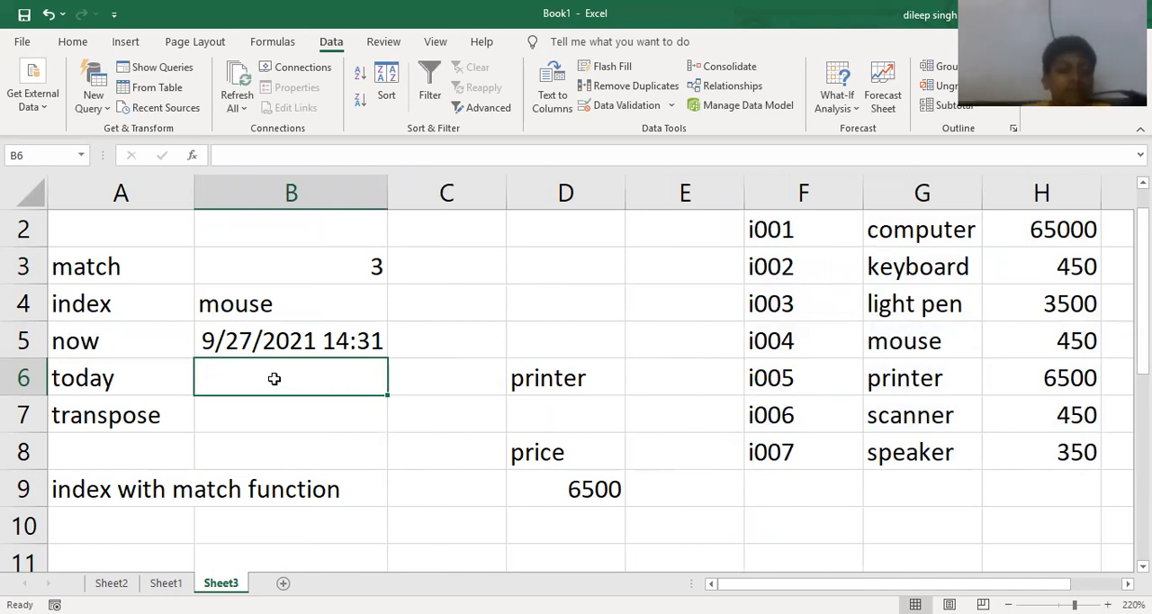
- Enter the formula =today() in B6 to return the current date
{"action": "type", "text": "="}
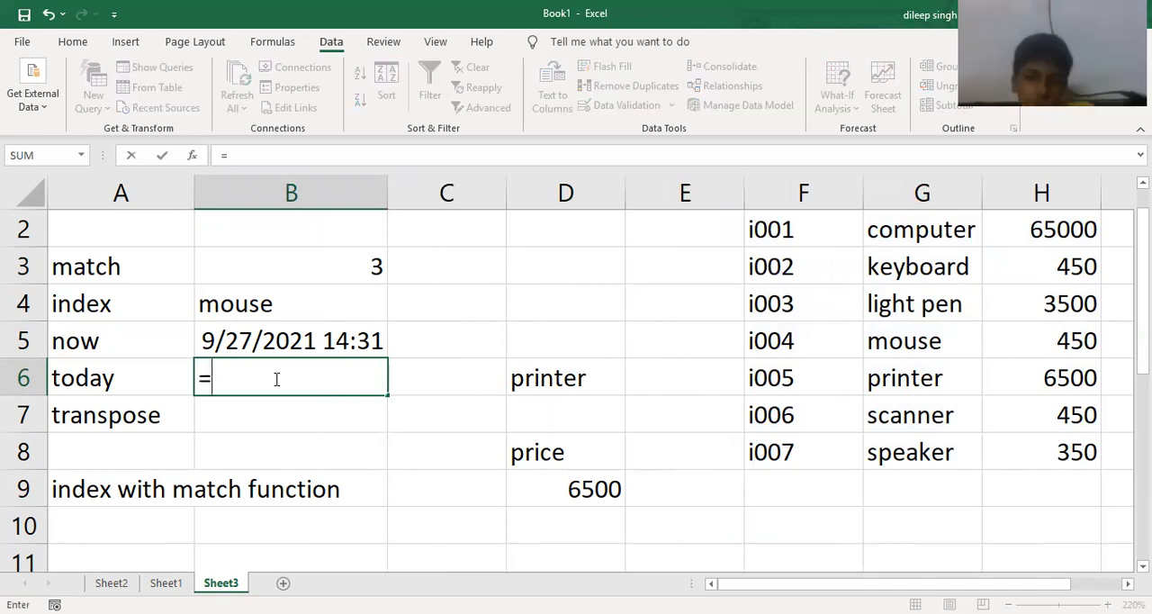
{"action": "type", "text": "today"}
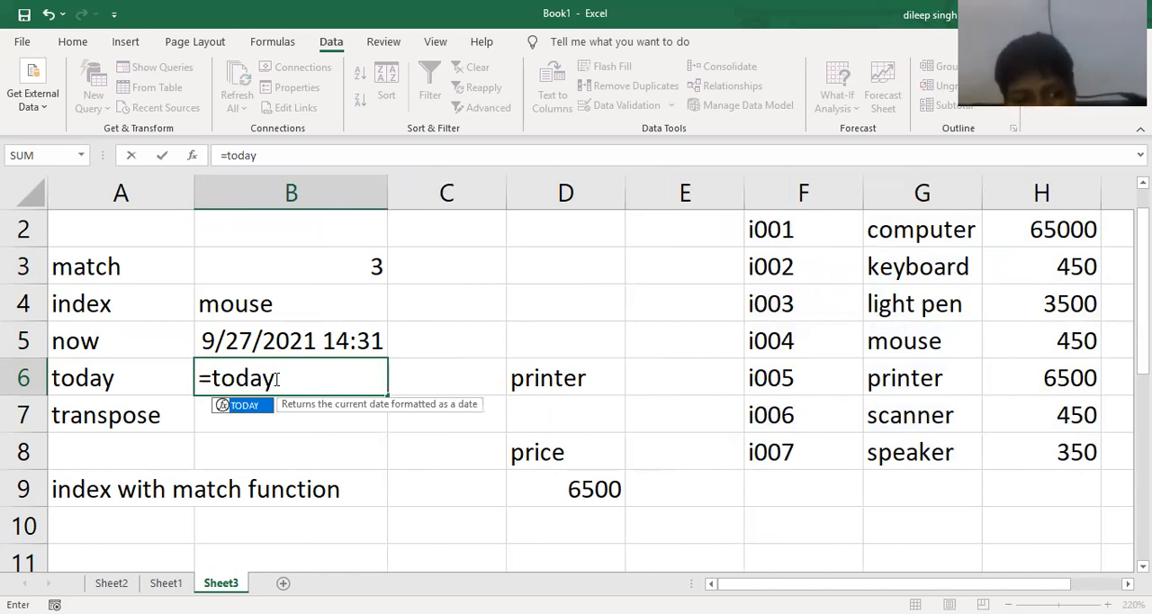
{"action": "type", "text": "()"}
{"action": "key", "text": "Return"}
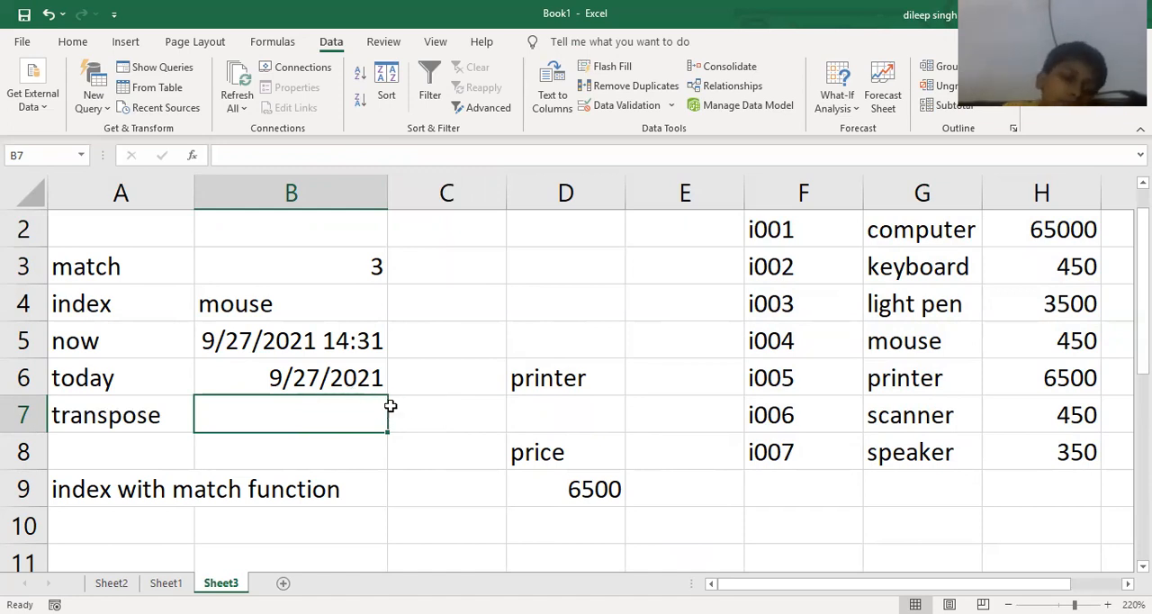
- Widen column B so the full date and time in B5 fits
{"action": "scroll", "coordinate": [387, 410], "scroll_direction": "down", "scroll_amount": 2, "text": "ctrl"}
{"action": "scroll", "coordinate": [813, 352], "scroll_direction": "down", "scroll_amount": 2, "text": "ctrl"}
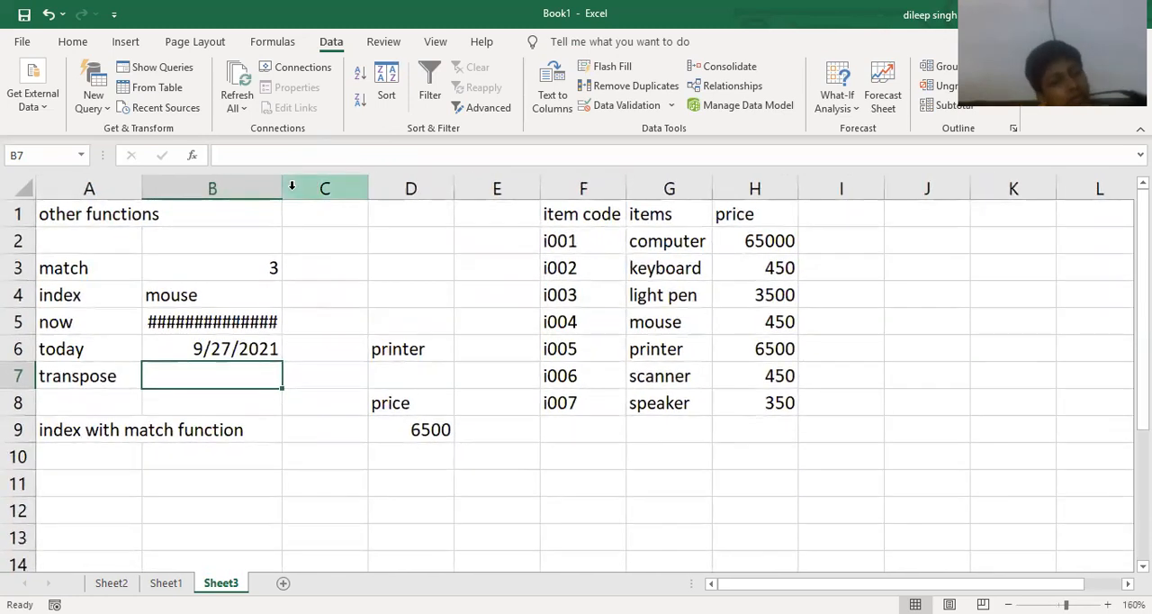
{"action": "double_click", "coordinate": [283, 189]}
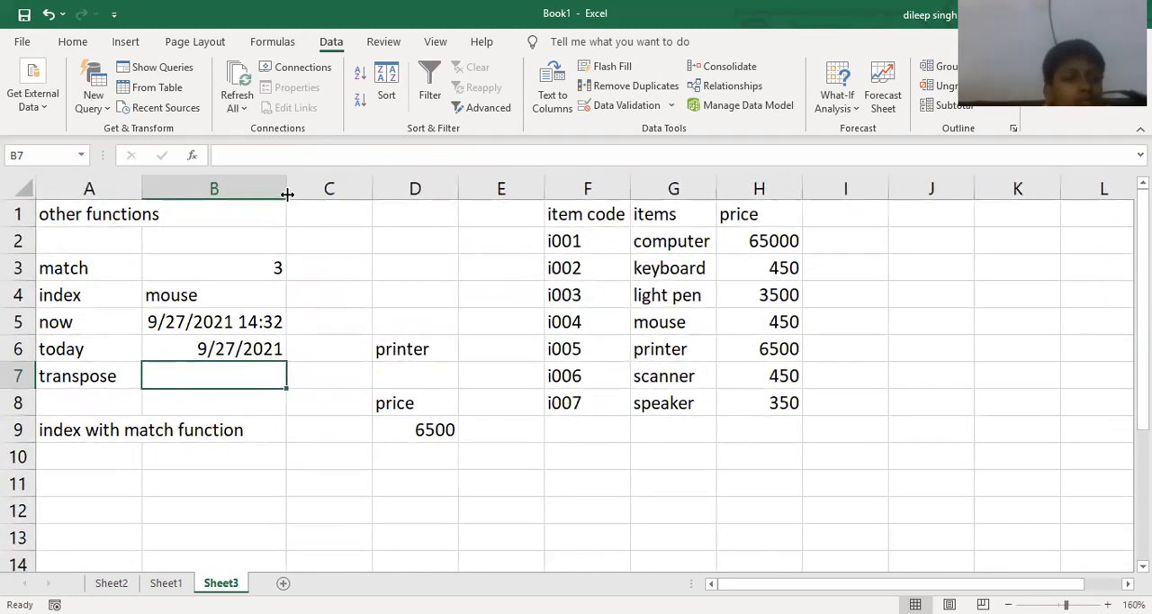
{"action": "left_click_drag", "start_coordinate": [287, 191], "coordinate": [305, 193]}
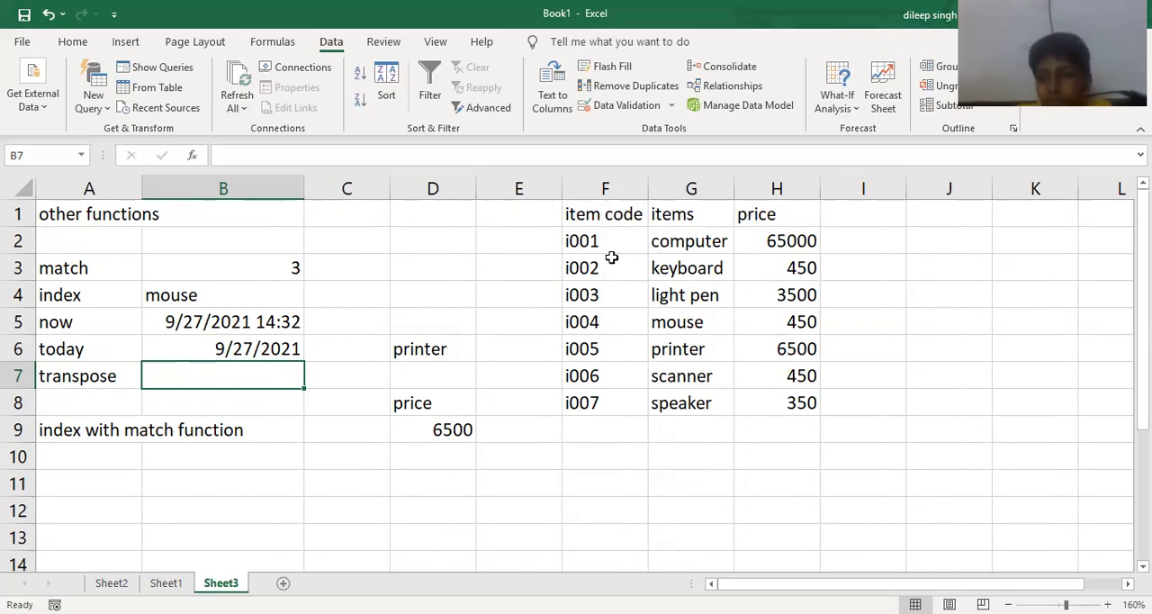
- Transpose the item table F1:H8 into F10:M12 with the array formula =transpose(F1:H8)
{"action": "left_click_drag", "start_coordinate": [602, 461], "coordinate": [830, 511]}
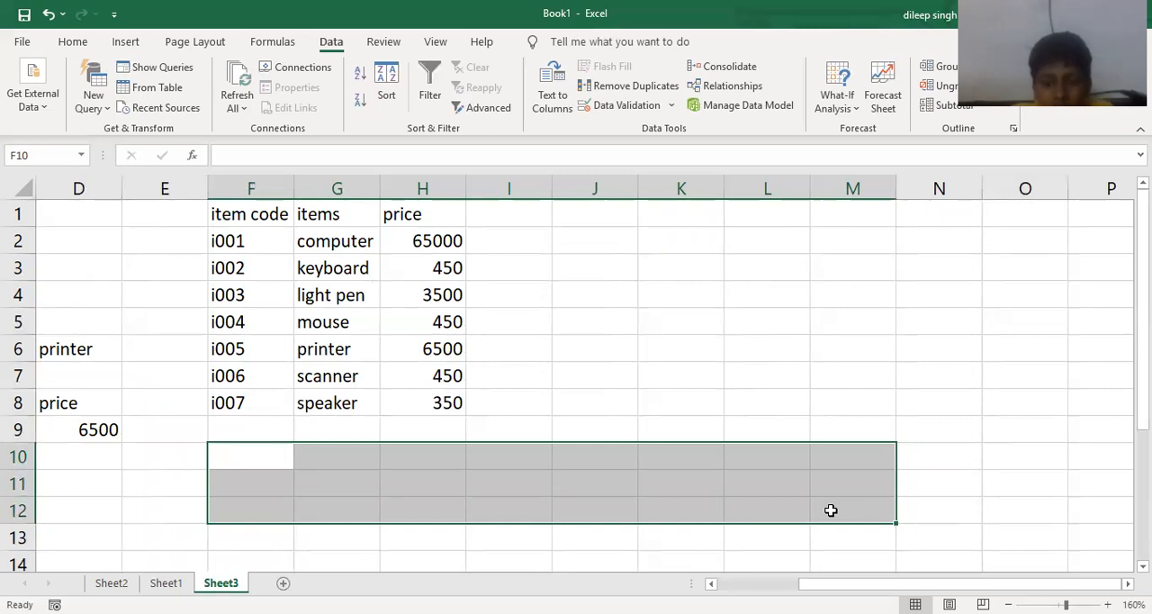
{"action": "type", "text": "="}
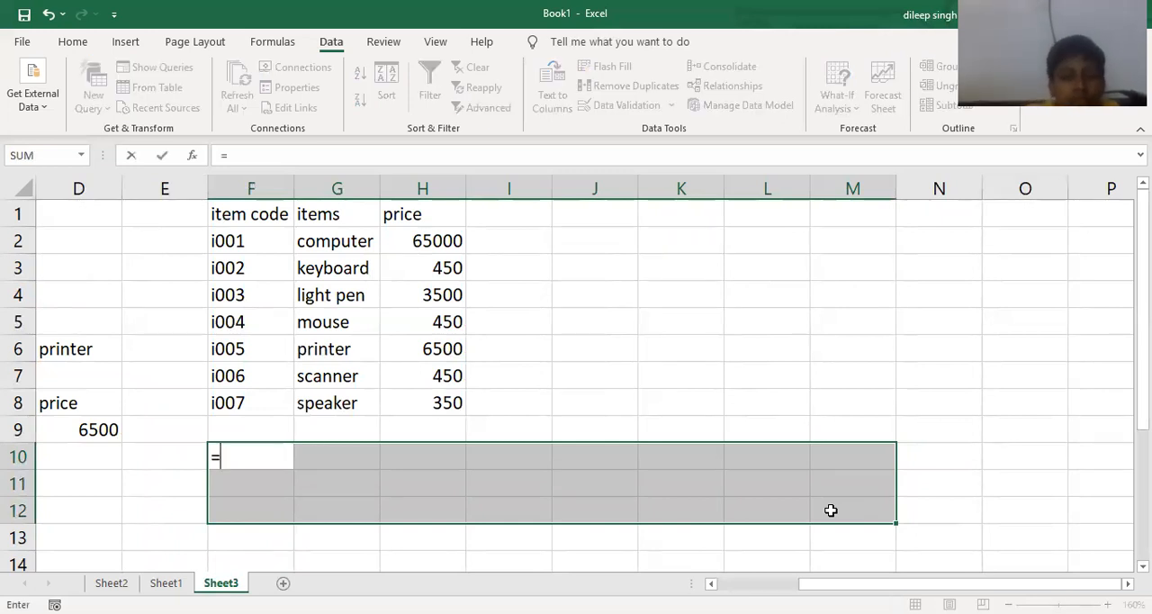
{"action": "type", "text": "transpose"}
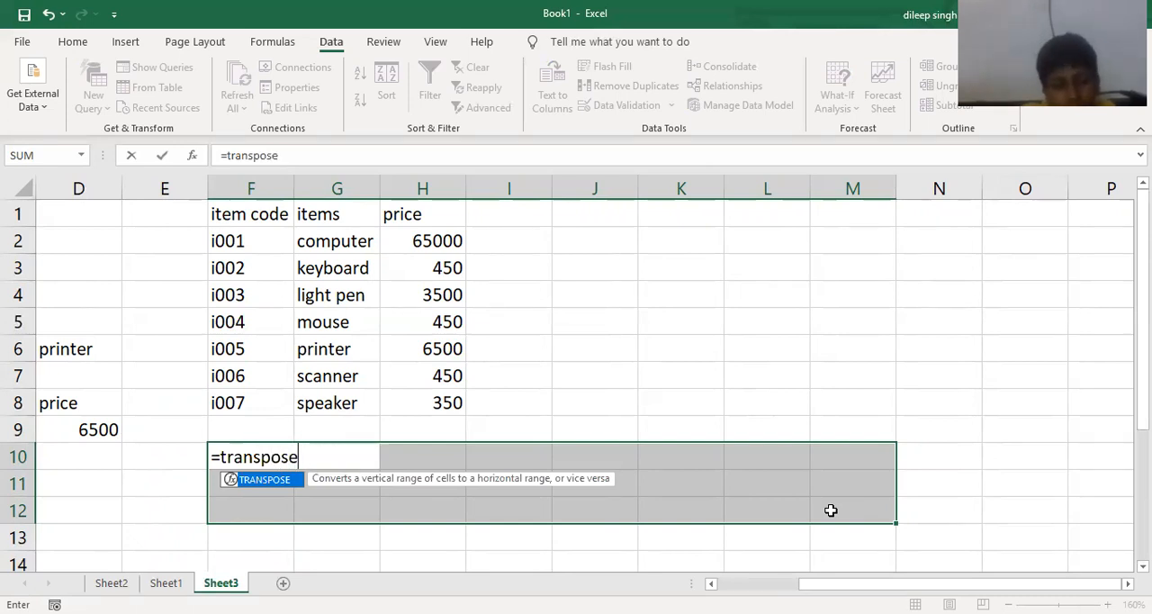
{"action": "type", "text": "("}
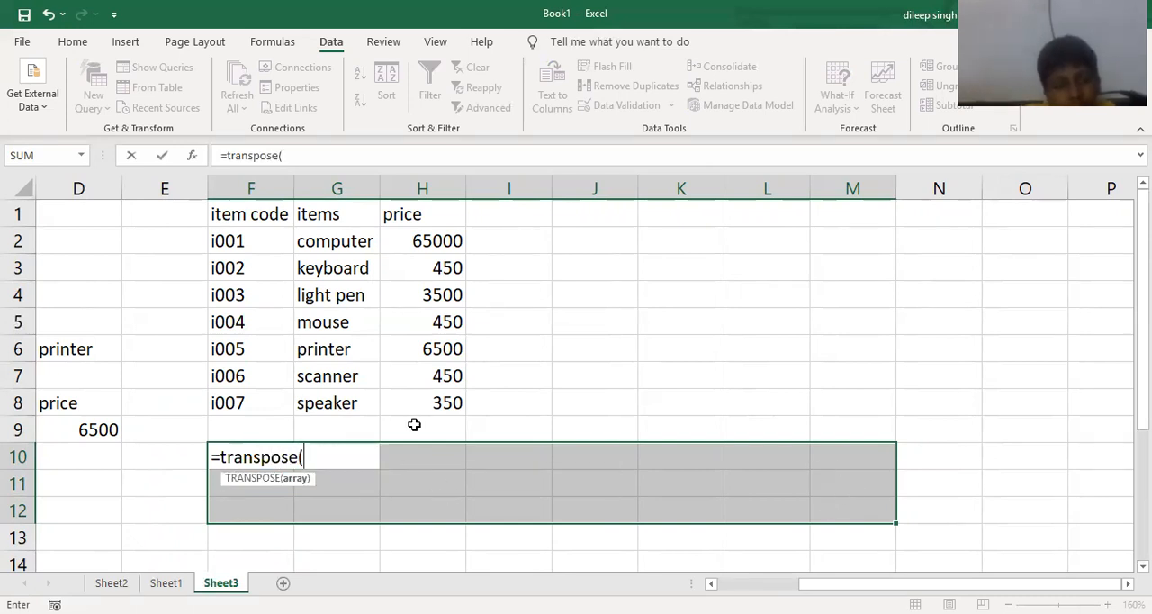
{"action": "left_click", "coordinate": [420, 389]}
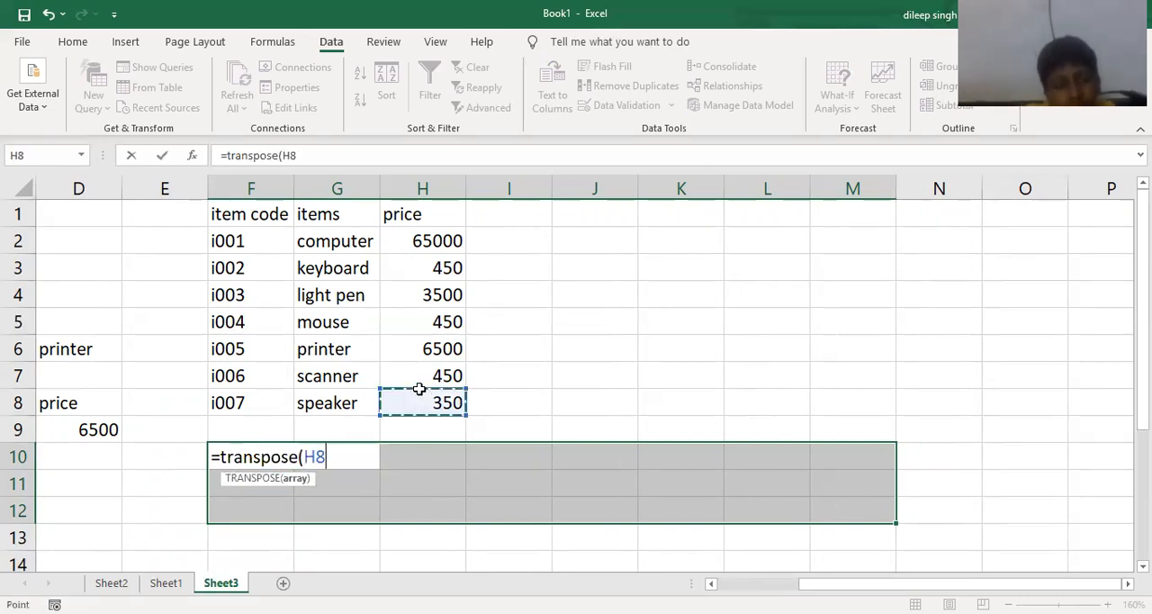
{"action": "left_click", "coordinate": [250, 211], "text": "shift"}
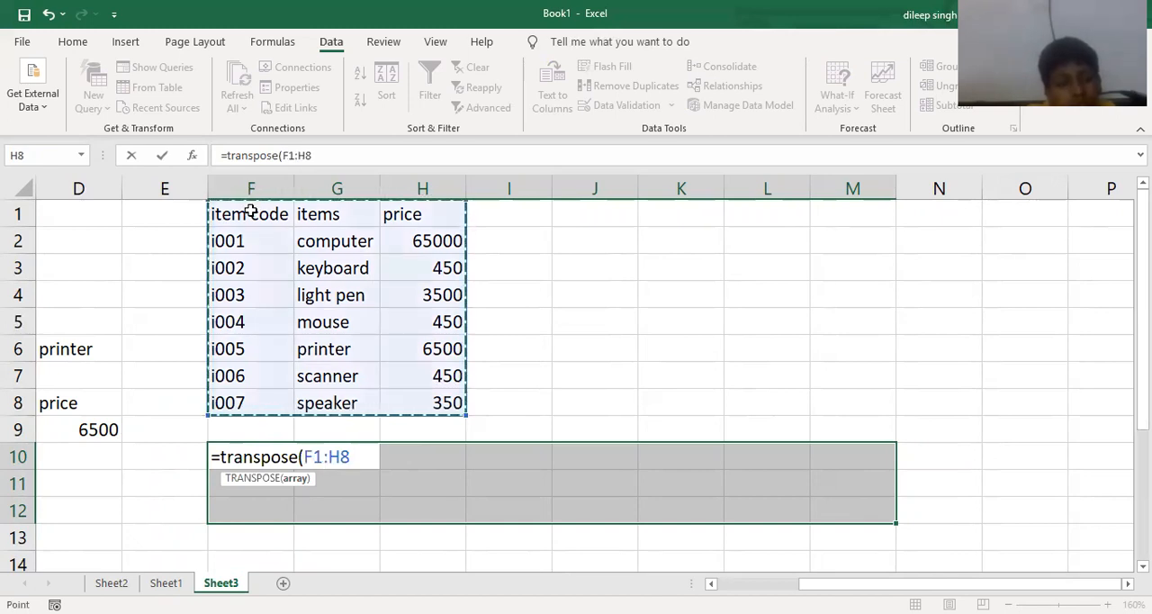
{"action": "type", "text": ")"}
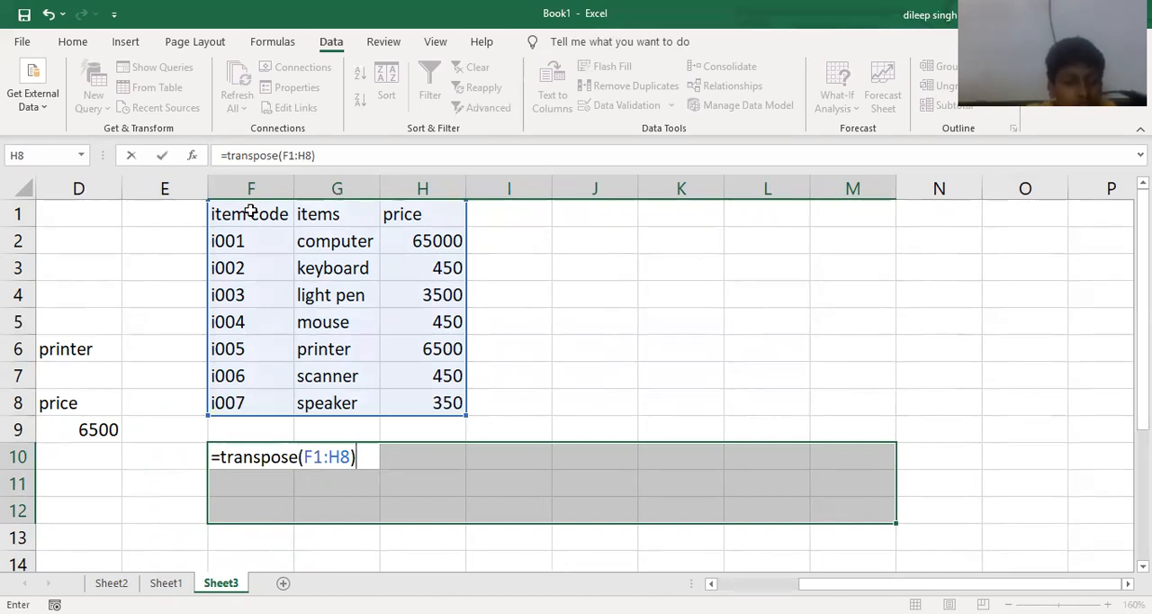
{"action": "key", "text": "ctrl+shift+Return"}
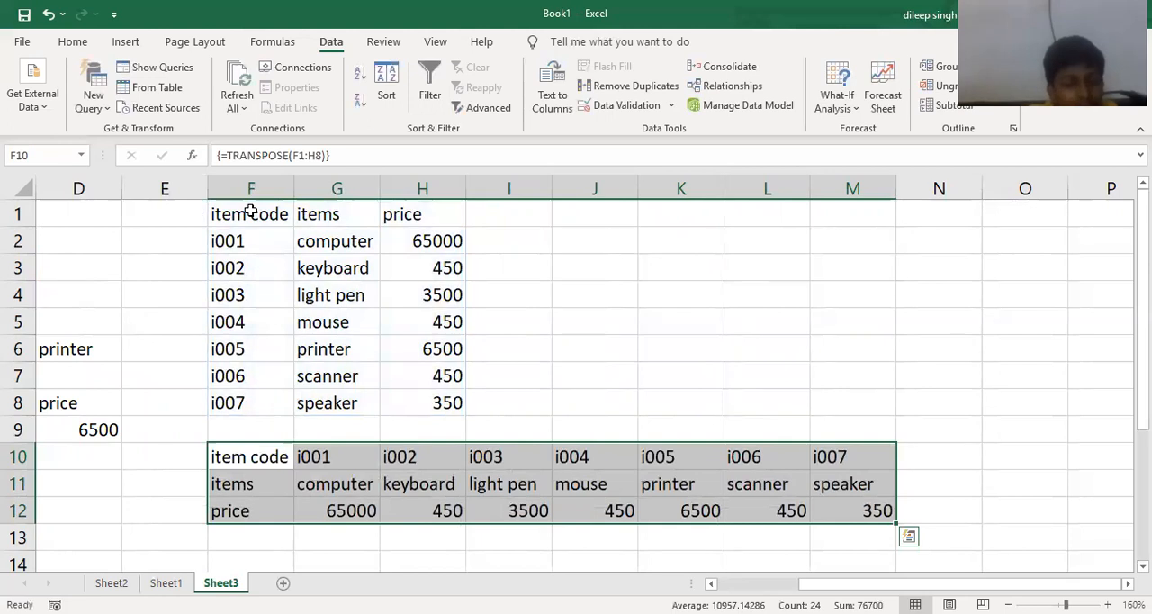
- Enter the note "ctrl+shift+Enter" in K7, above the transposed table
{"action": "left_click", "coordinate": [666, 373]}
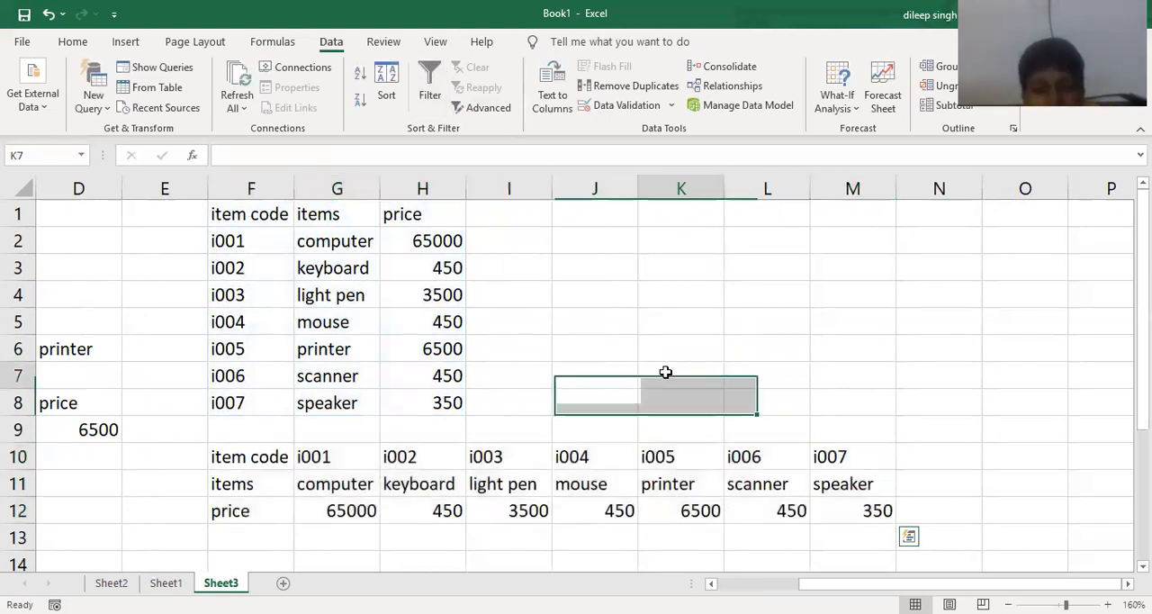
{"action": "type", "text": "ctrl"}
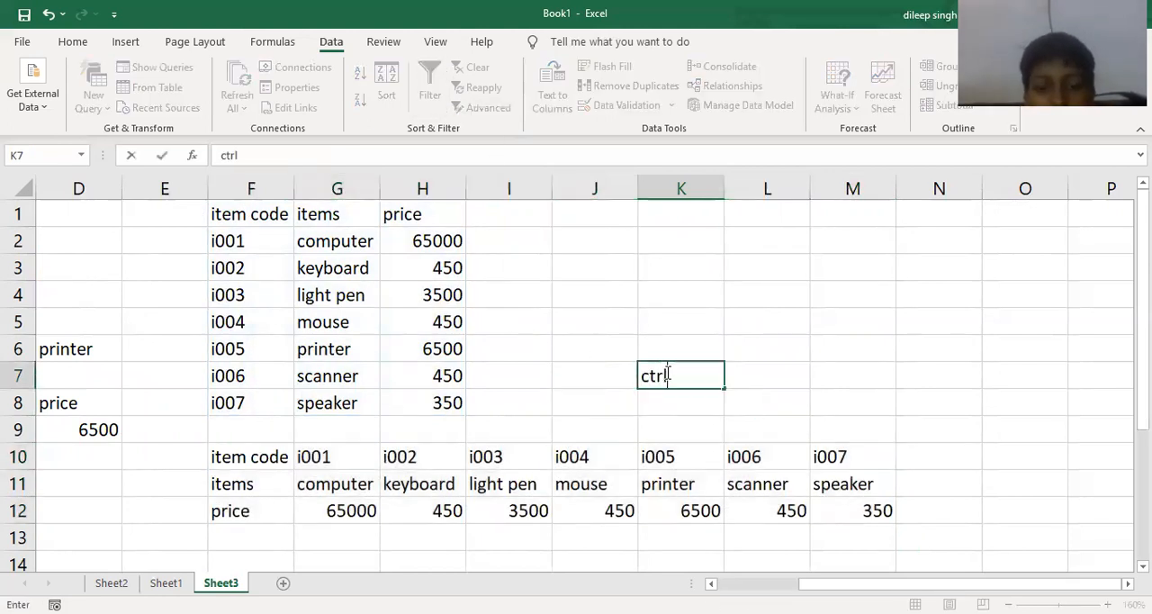
{"action": "type", "text": "+s"}
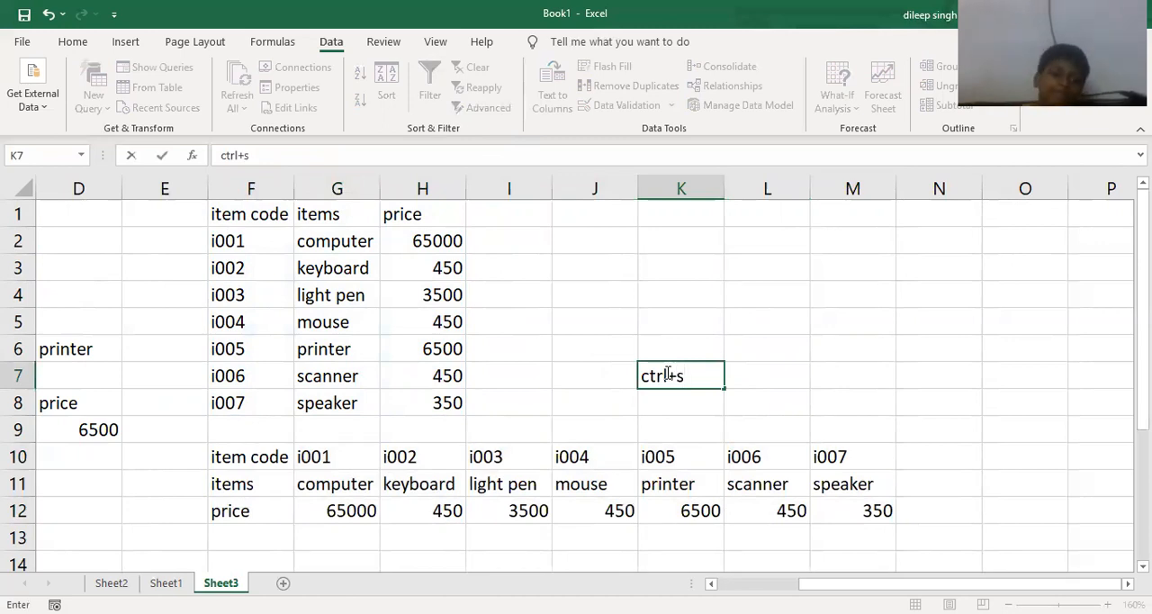
{"action": "type", "text": "hift+En"}
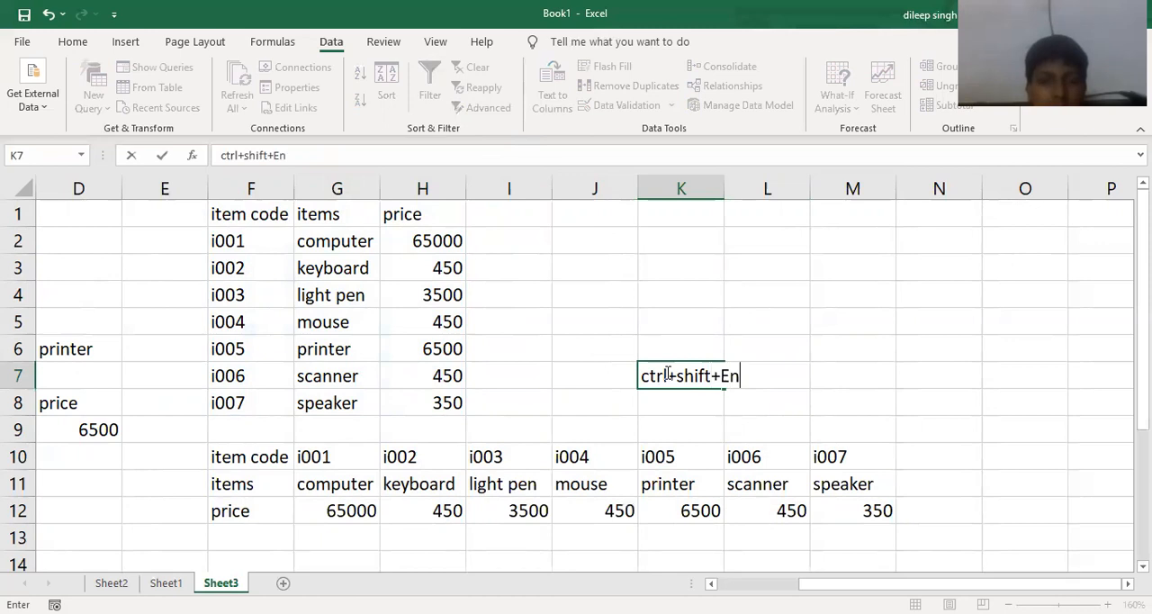
{"action": "type", "text": "ter"}
{"action": "key", "text": "Return"}
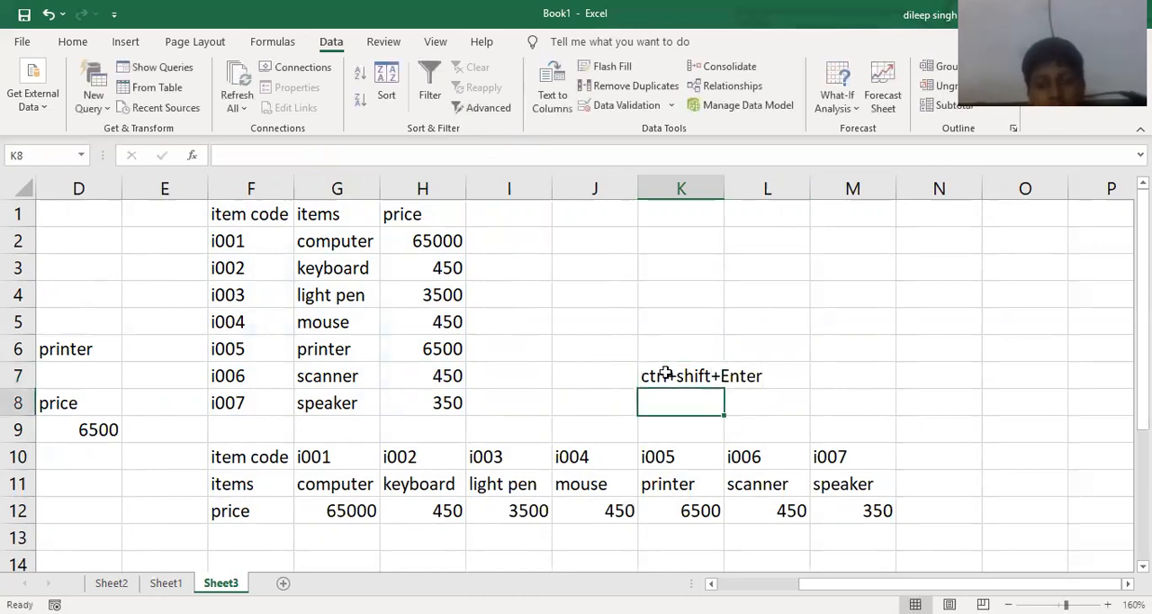
- Transpose the horizontal table F10:M12 back to a vertical layout in C13:E20 with the array formula =transpose(F10:M12)
{"action": "scroll", "coordinate": [451, 468], "scroll_direction": "down", "scroll_amount": 1}
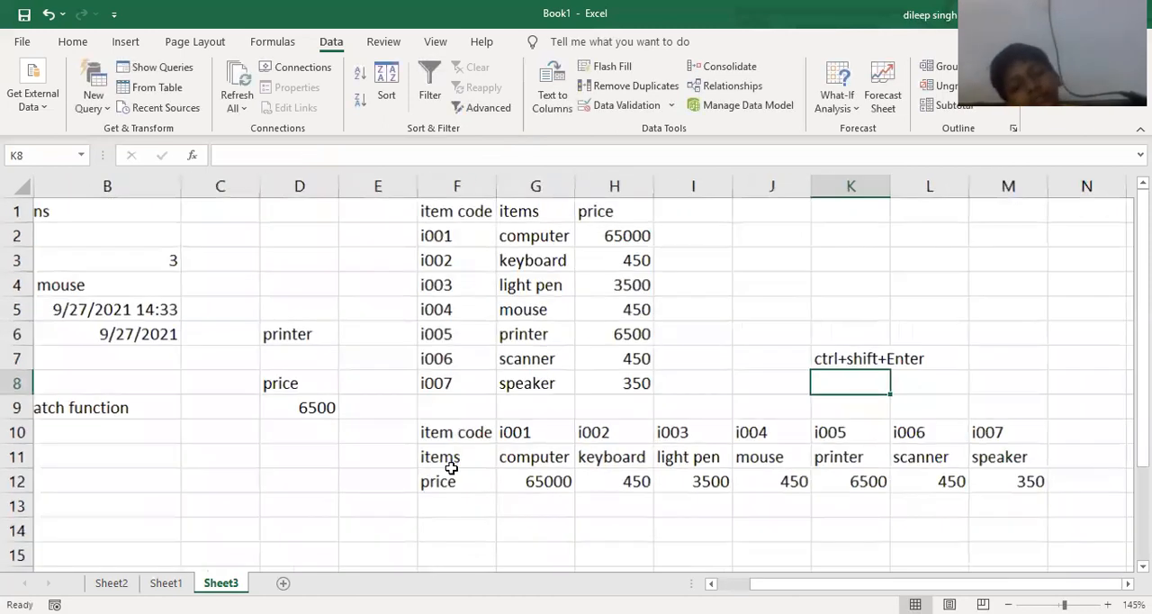
{"action": "scroll", "coordinate": [455, 466], "scroll_direction": "down", "scroll_amount": 1}
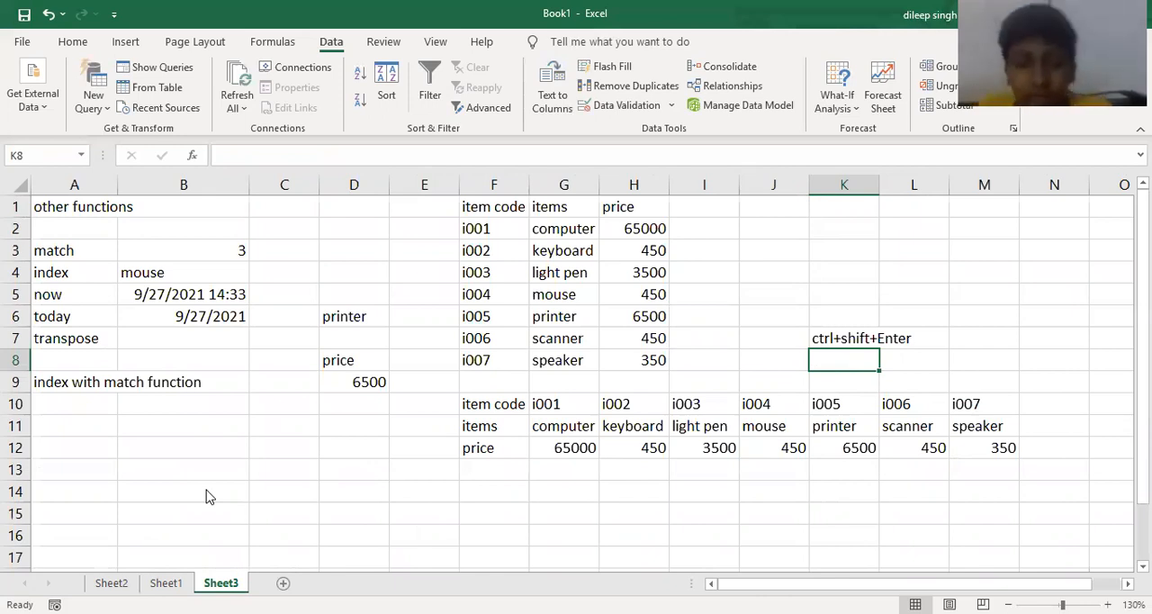
{"action": "left_click_drag", "start_coordinate": [487, 404], "coordinate": [842, 447]}
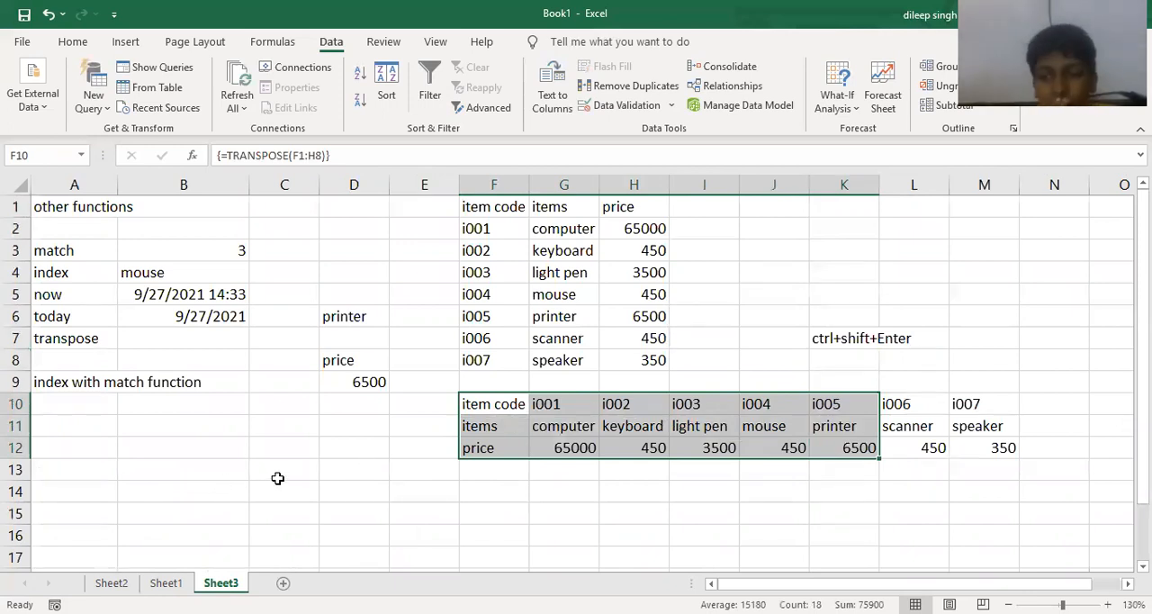
{"action": "left_click_drag", "start_coordinate": [279, 478], "coordinate": [402, 538]}
{"action": "left_click_drag", "start_coordinate": [418, 317], "coordinate": [419, 317]}
{"action": "scroll", "coordinate": [419, 317], "scroll_direction": "up", "scroll_amount": 2}
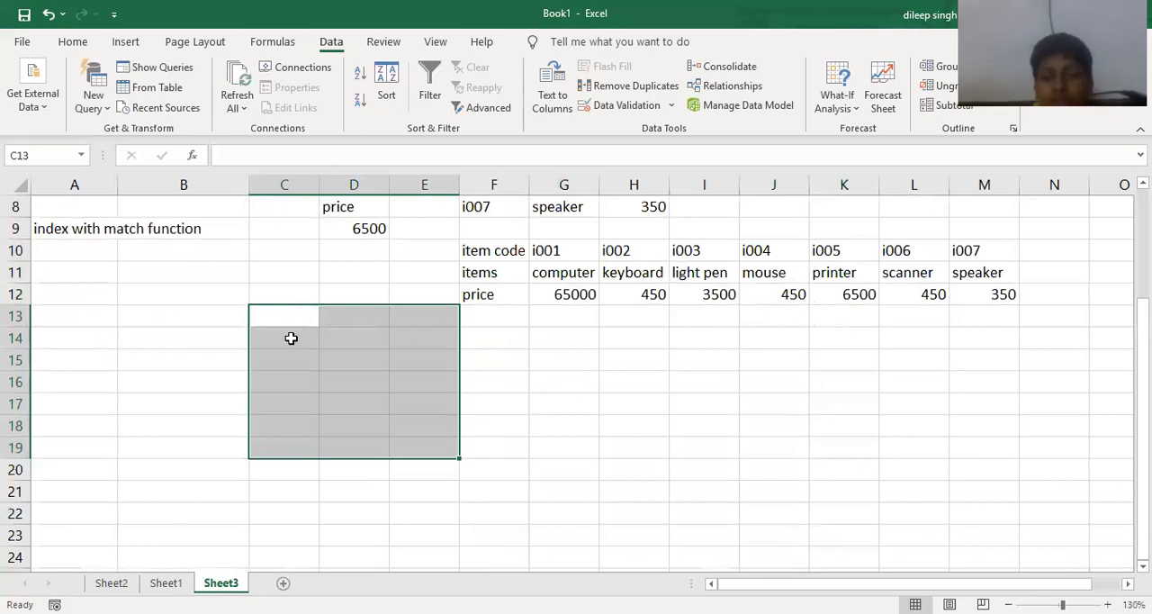
{"action": "left_click_drag", "start_coordinate": [293, 312], "coordinate": [418, 464]}
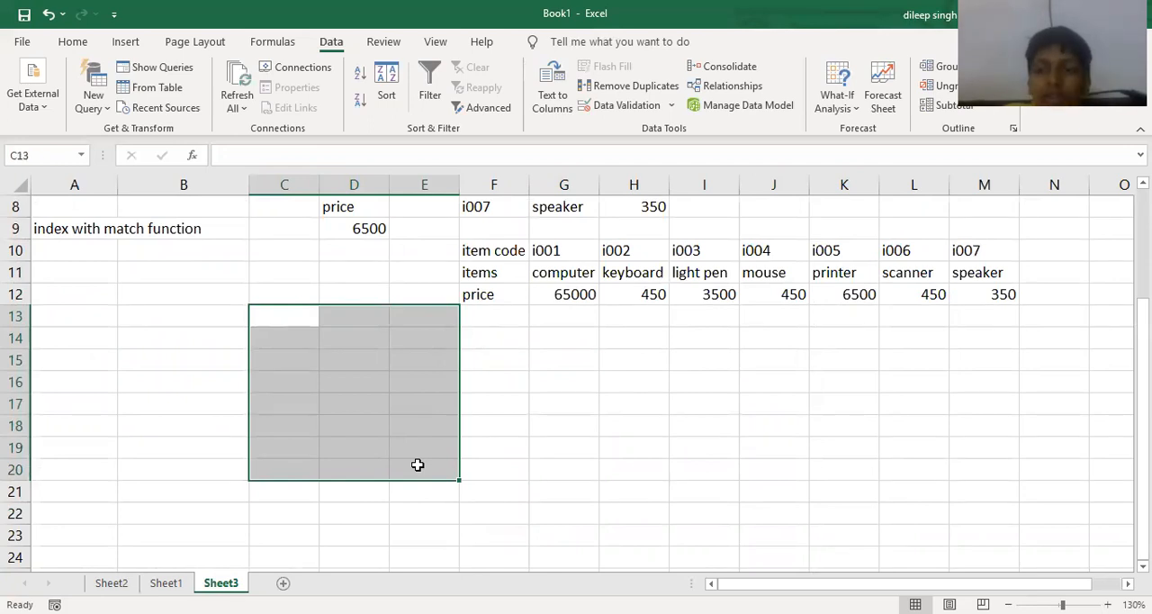
{"action": "type", "text": "="}
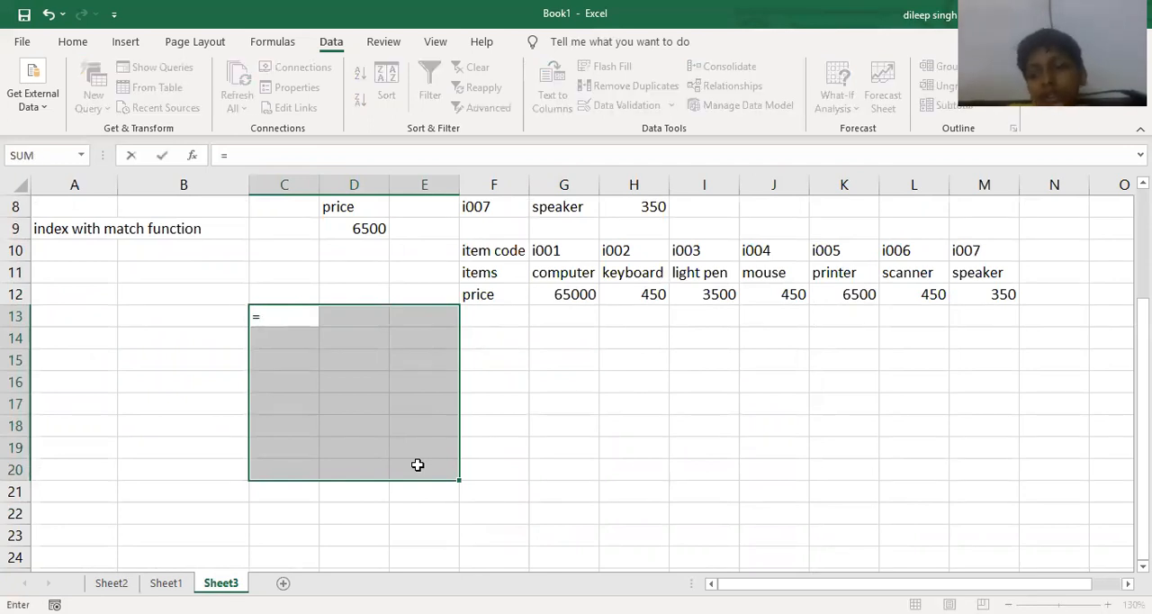
{"action": "type", "text": "transpo"}
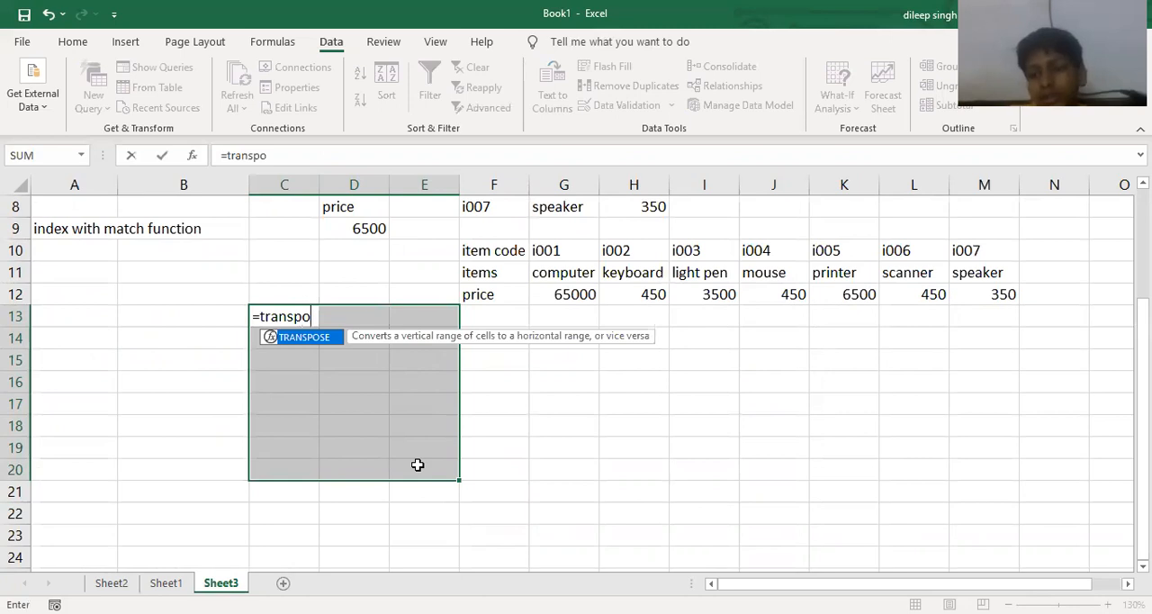
{"action": "type", "text": "se"}
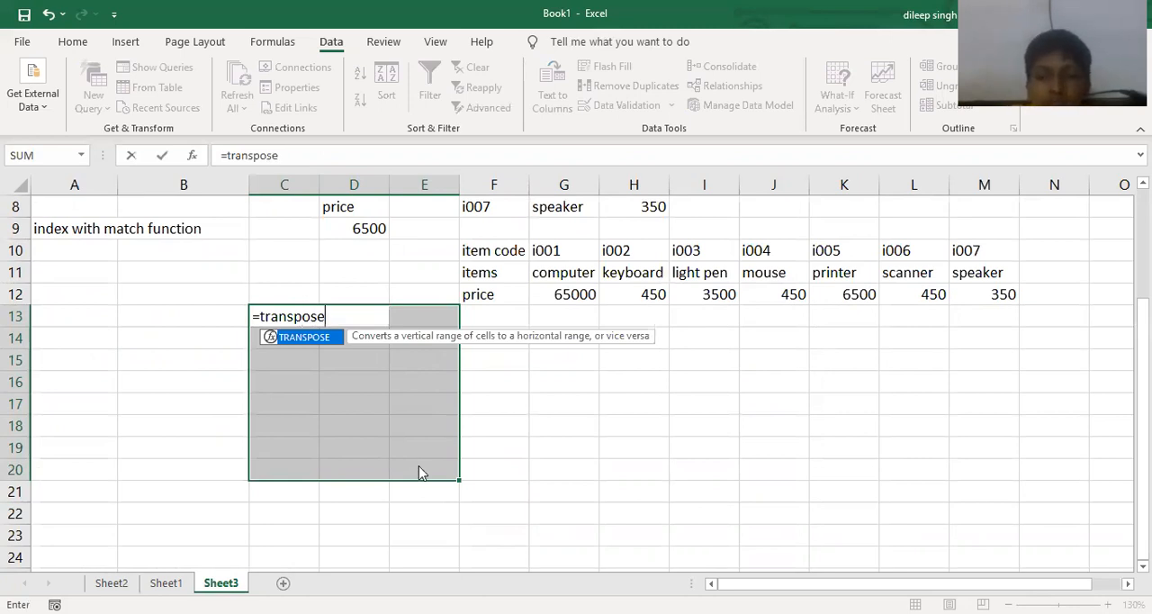
{"action": "right_click", "coordinate": [419, 465]}
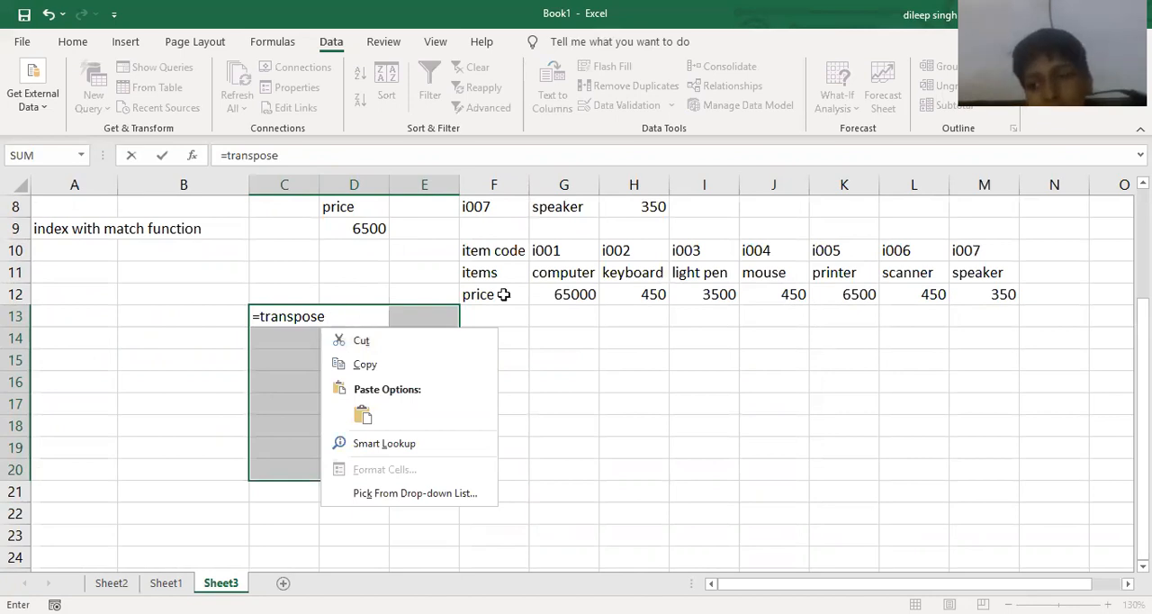
{"action": "type", "text": "("}
{"action": "left_click", "coordinate": [495, 251]}
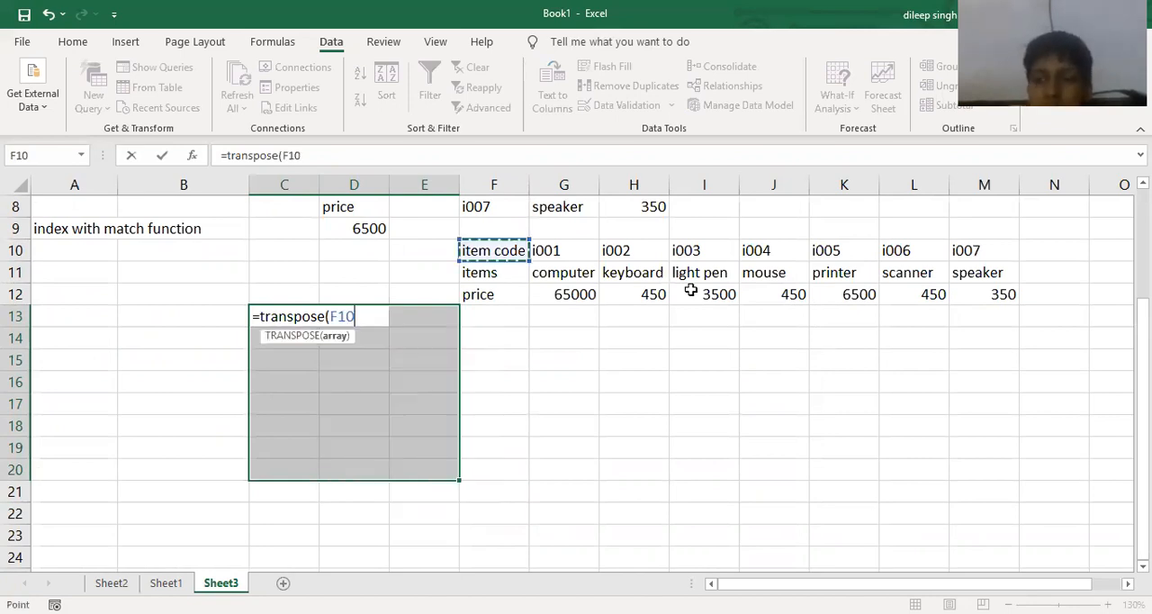
{"action": "left_click", "coordinate": [972, 294], "text": "shift"}
{"action": "type", "text": ")"}
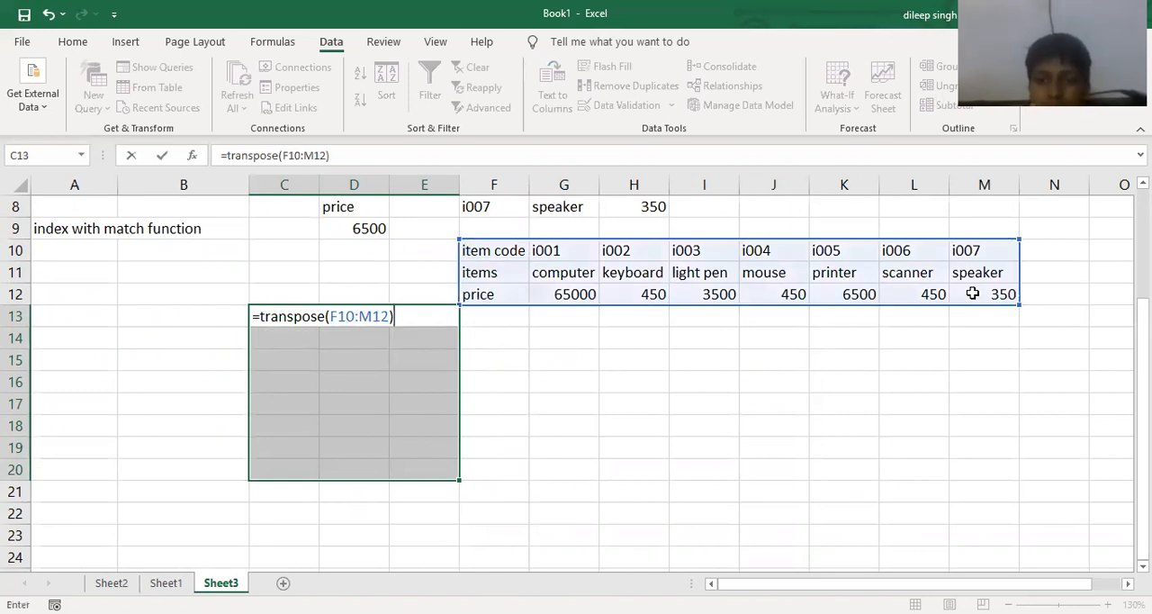
{"action": "key", "text": "ctrl+shift+Return"}
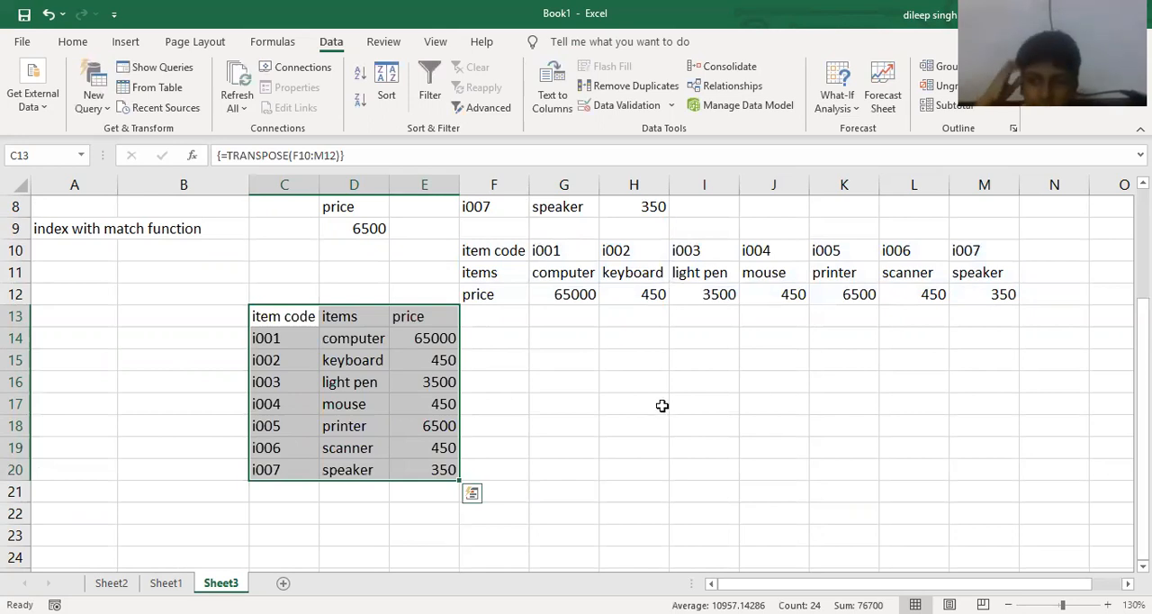
- Widen columns C and D around the new vertical table and deselect it
{"action": "scroll", "coordinate": [612, 406], "scroll_direction": "down", "scroll_amount": 1, "text": "ctrl"}
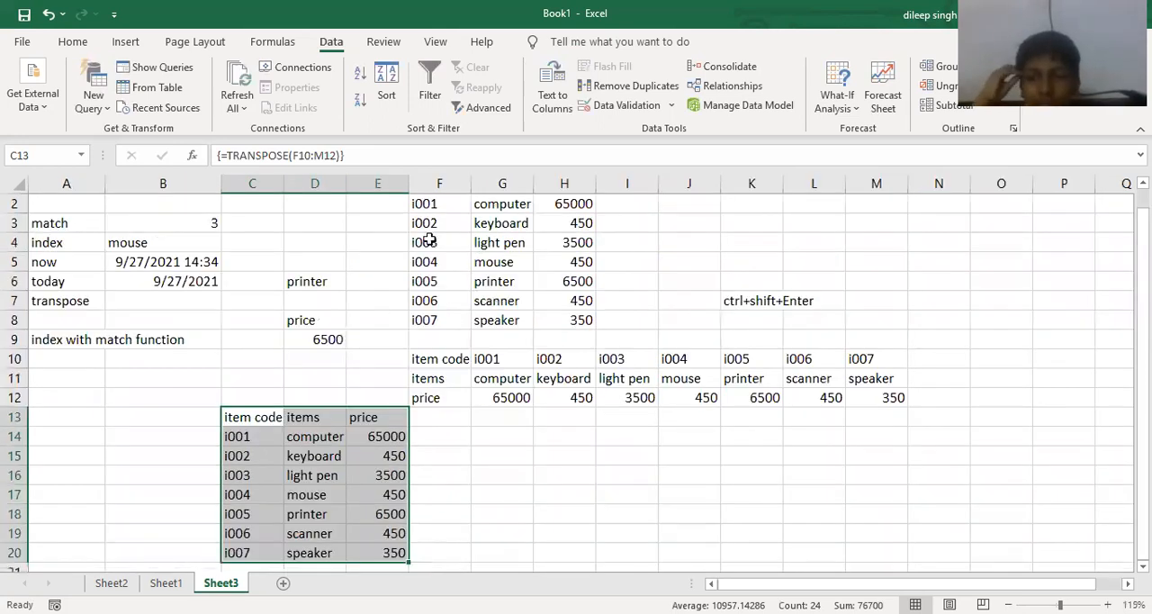
{"action": "scroll", "coordinate": [389, 343], "scroll_direction": "up", "scroll_amount": 1, "text": "ctrl"}
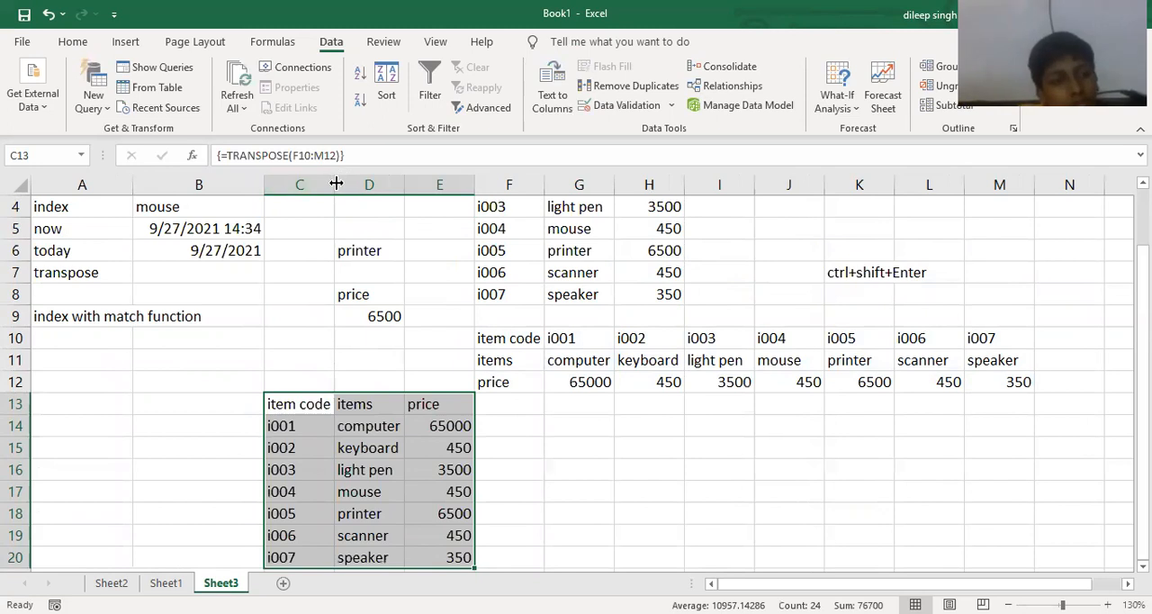
{"action": "left_click_drag", "start_coordinate": [437, 182], "coordinate": [478, 200]}
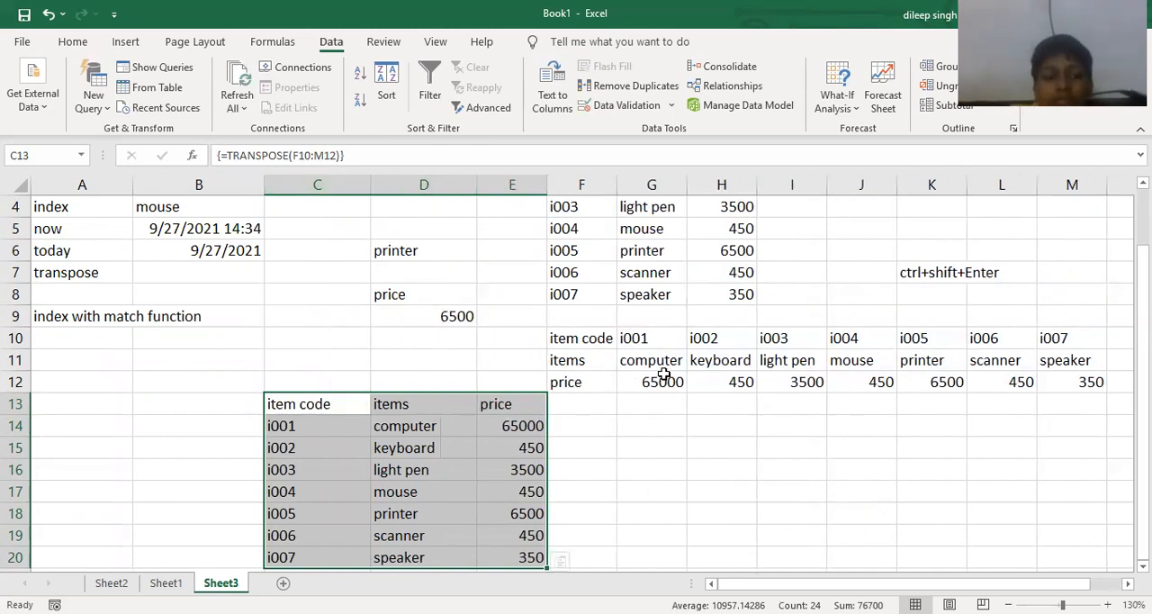
{"action": "left_click_drag", "start_coordinate": [624, 440], "coordinate": [628, 440]}
{"action": "left_click", "coordinate": [629, 439]}
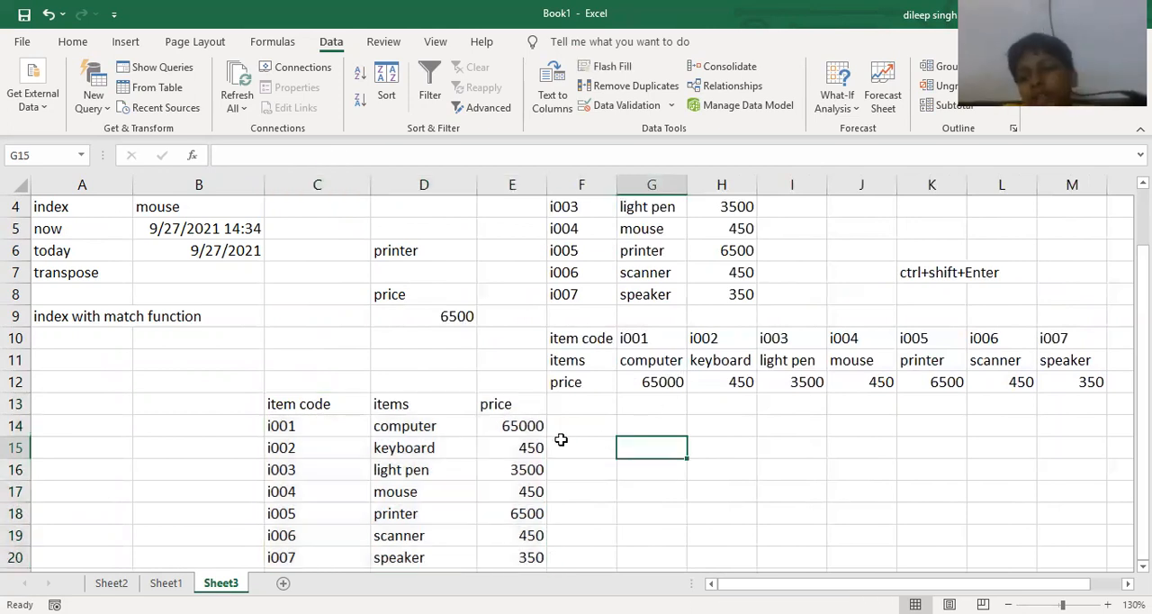
- Trace the precedents of the INDEX with MATCH formula in D9, and clear the tracer arrows
{"action": "scroll", "coordinate": [270, 367], "scroll_direction": "up", "scroll_amount": 1}
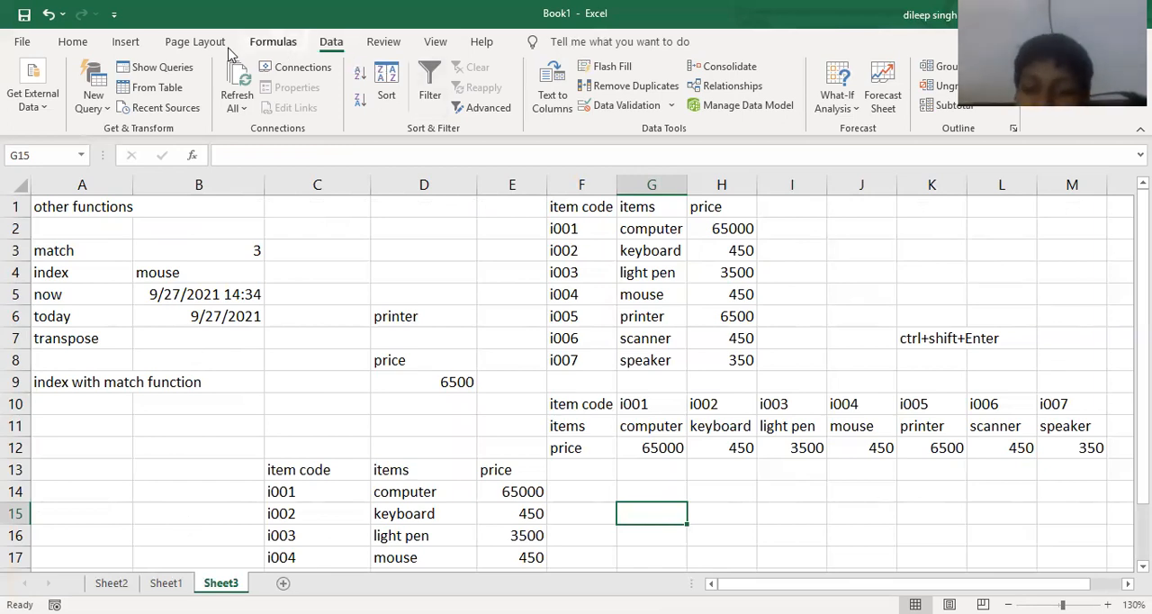
{"action": "left_click", "coordinate": [288, 45]}
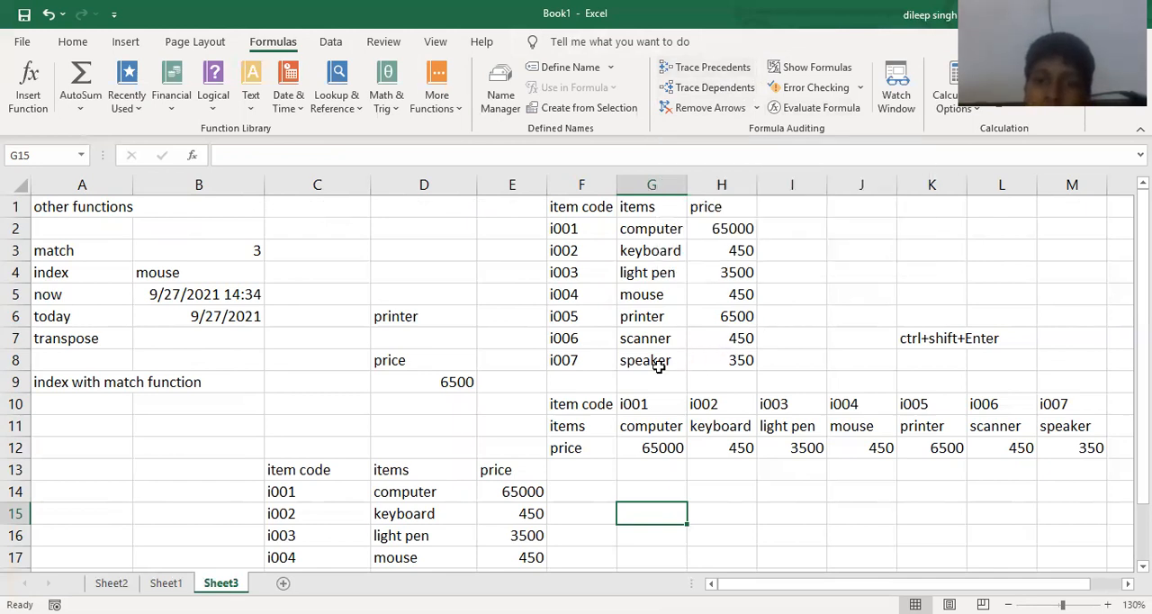
{"action": "left_click", "coordinate": [457, 385]}
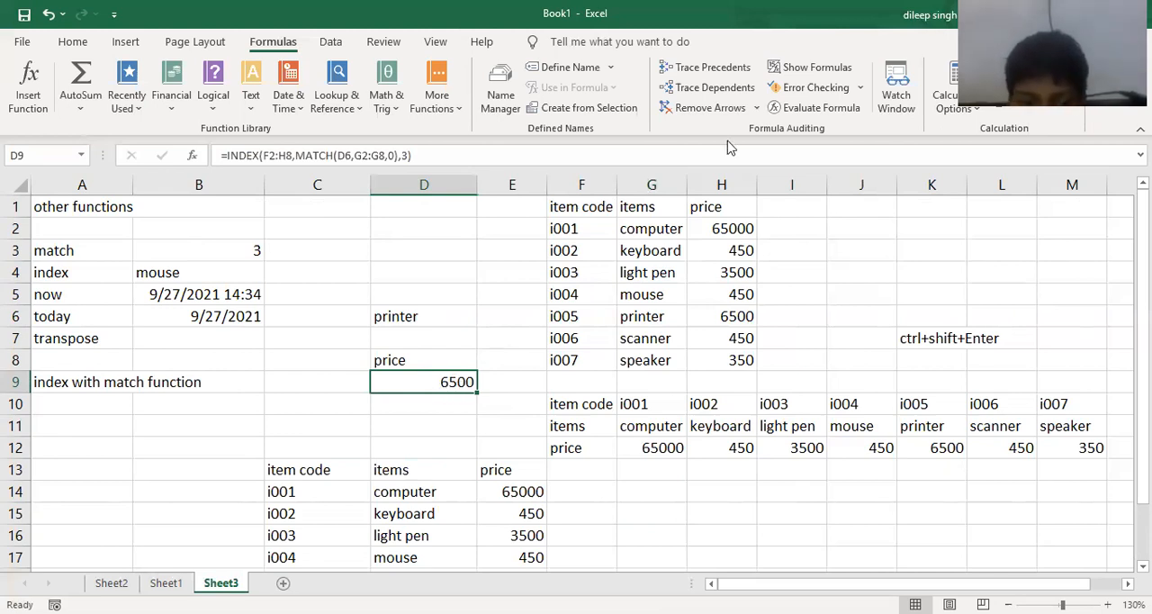
{"action": "left_click", "coordinate": [710, 68]}
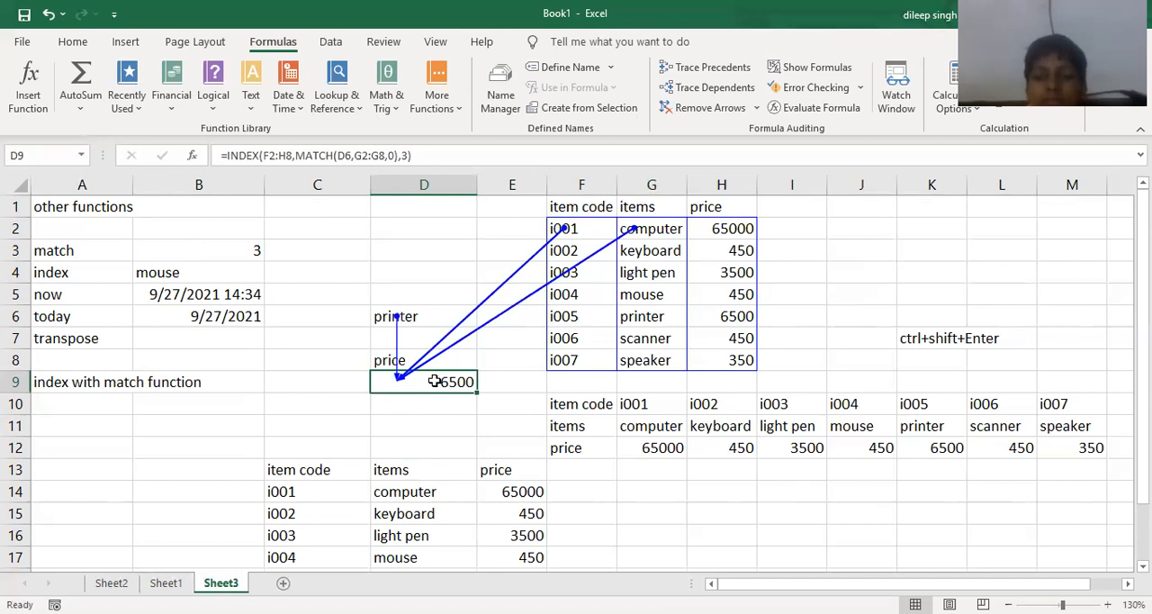
{"action": "left_click", "coordinate": [684, 108]}
{"action": "left_click", "coordinate": [863, 286]}
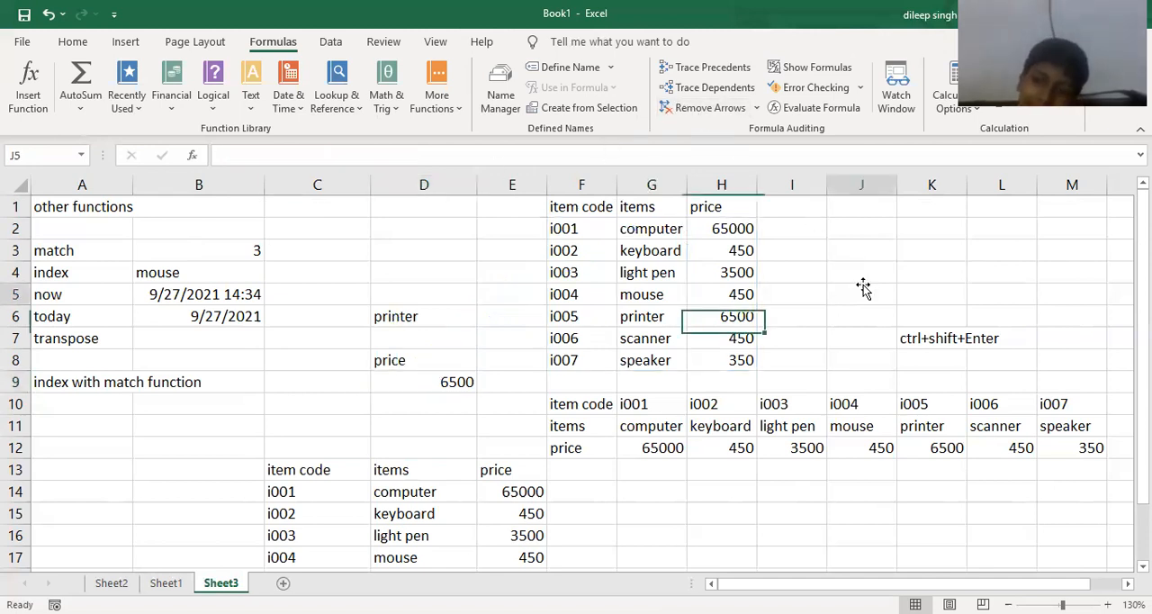
- Trace the dependents of the computer entry in G2, and remove the arrows
{"action": "left_click", "coordinate": [651, 232]}
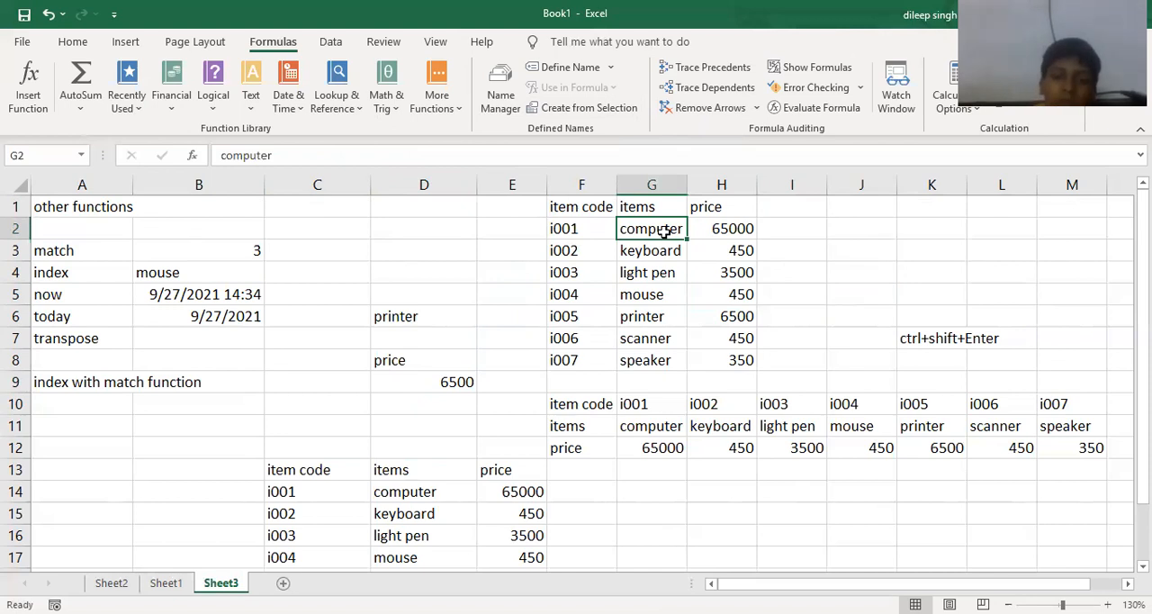
{"action": "left_click", "coordinate": [701, 96]}
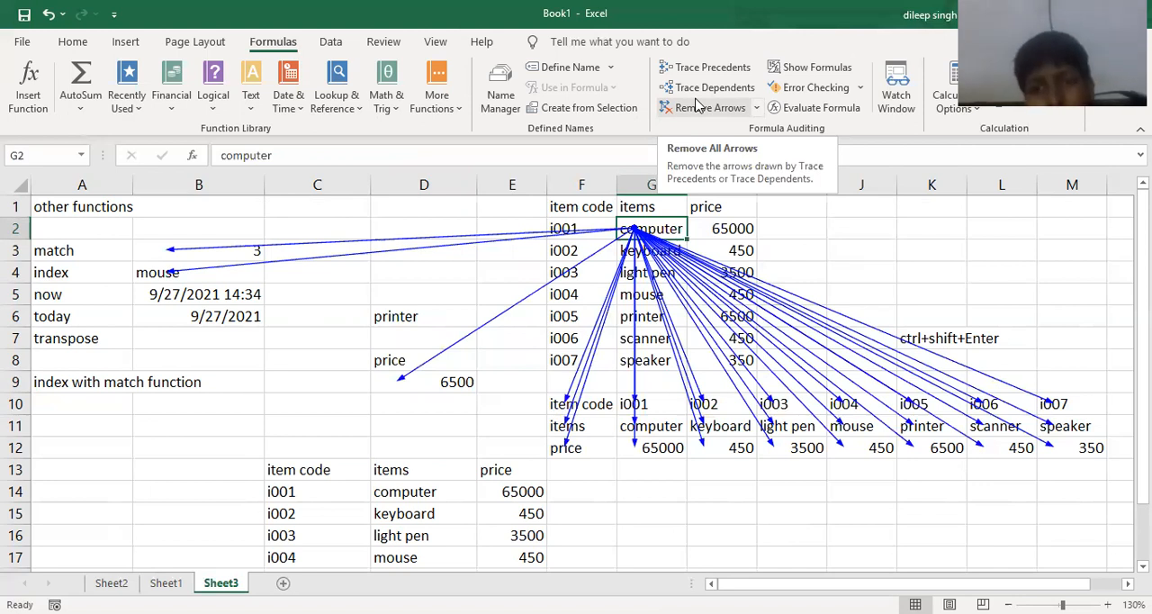
{"action": "left_click", "coordinate": [699, 106]}
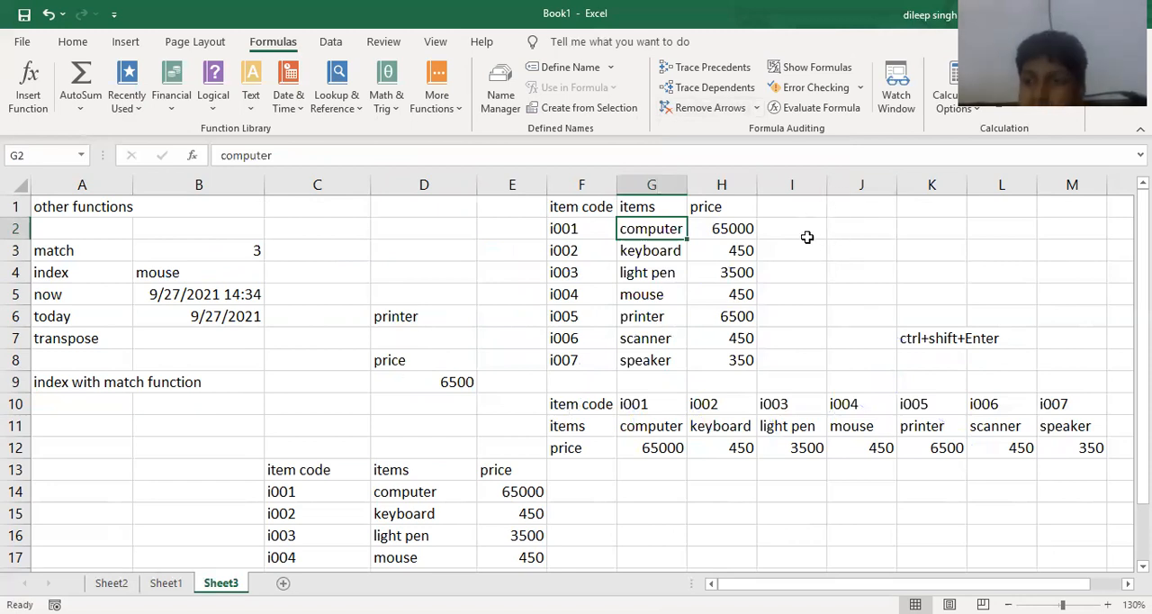
- Enter the formula =D9/L2 in J3, dividing the looked-up price by an empty cell
{"action": "left_click", "coordinate": [861, 90]}
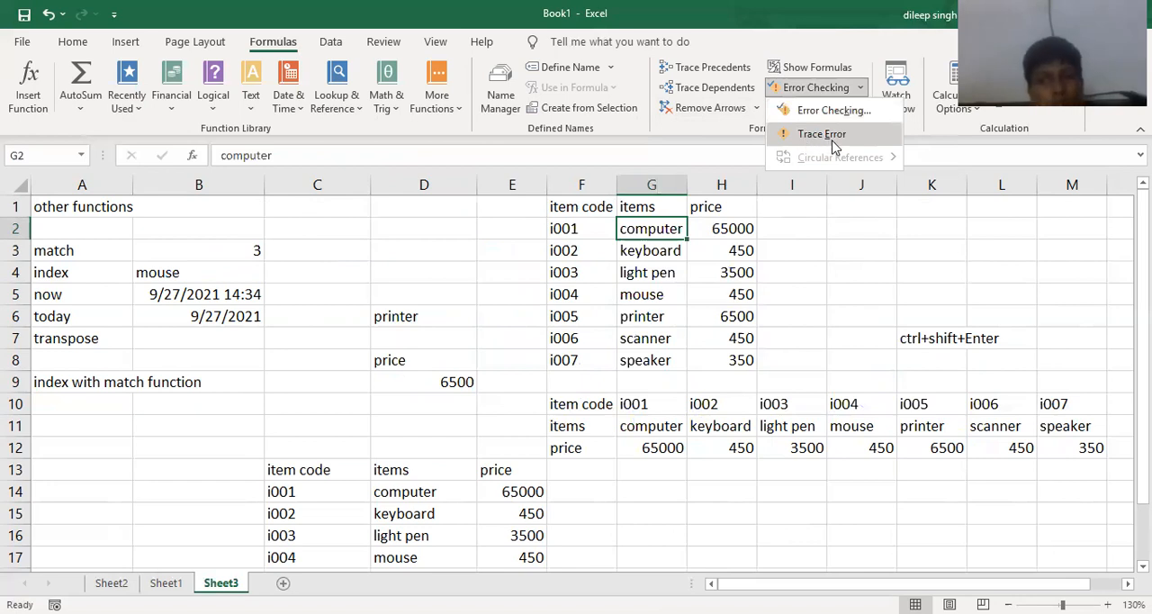
{"action": "left_click", "coordinate": [848, 263]}
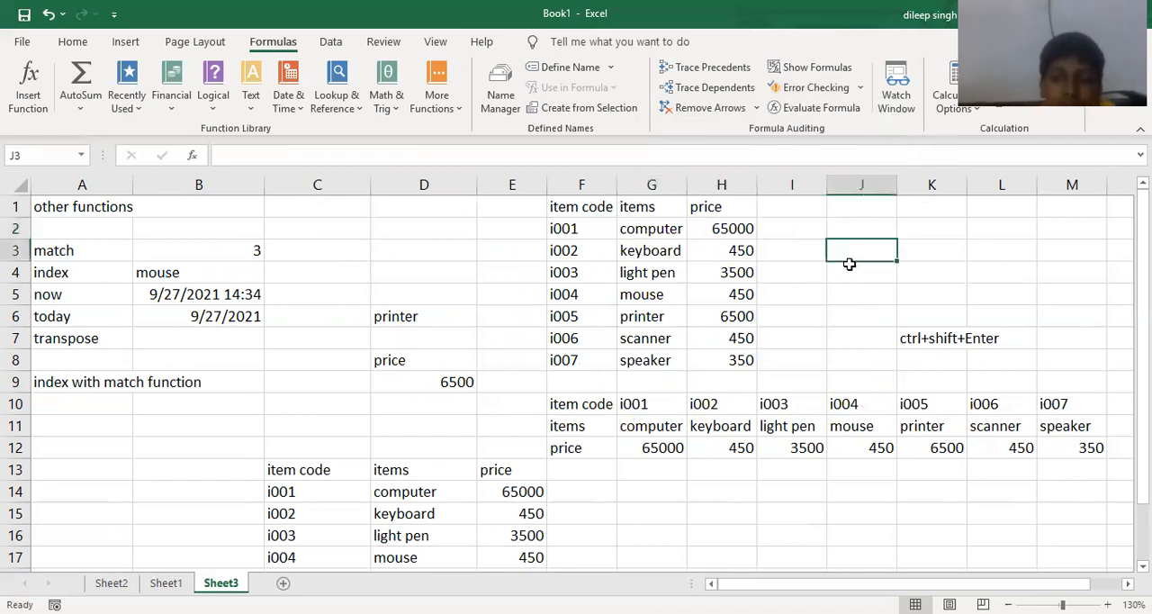
{"action": "type", "text": "="}
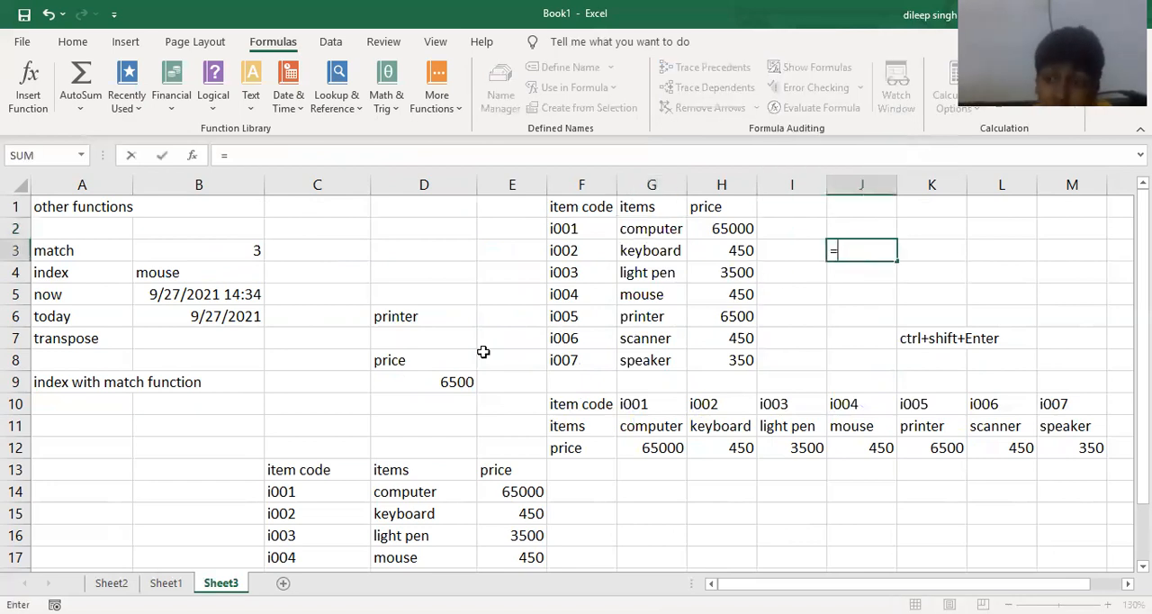
{"action": "left_click", "coordinate": [451, 374]}
{"action": "type", "text": "/"}
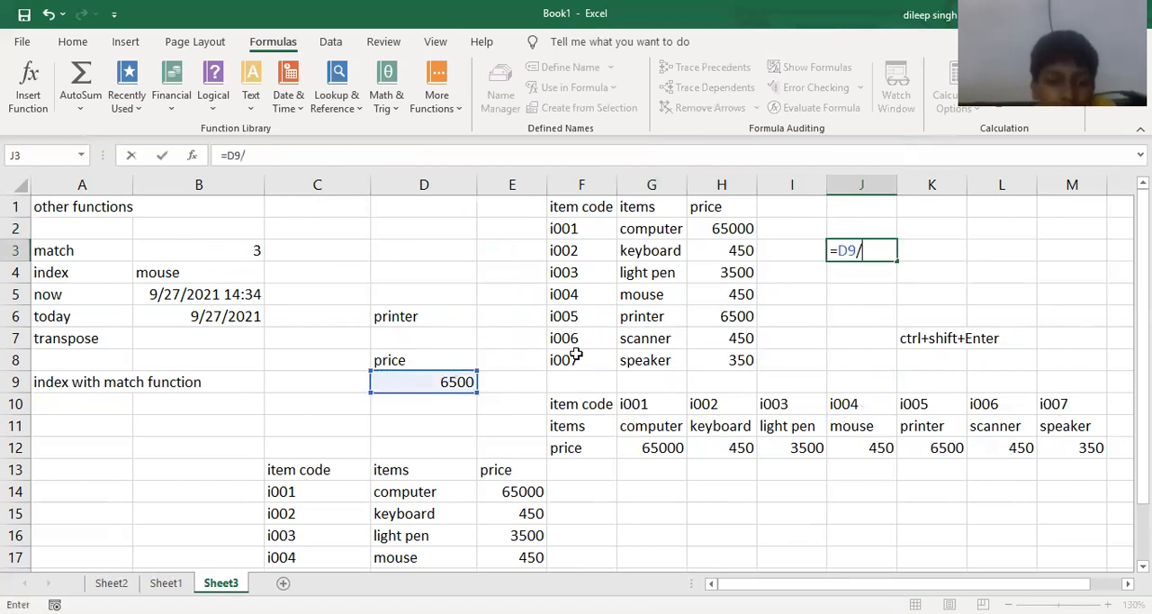
{"action": "left_click", "coordinate": [1034, 219]}
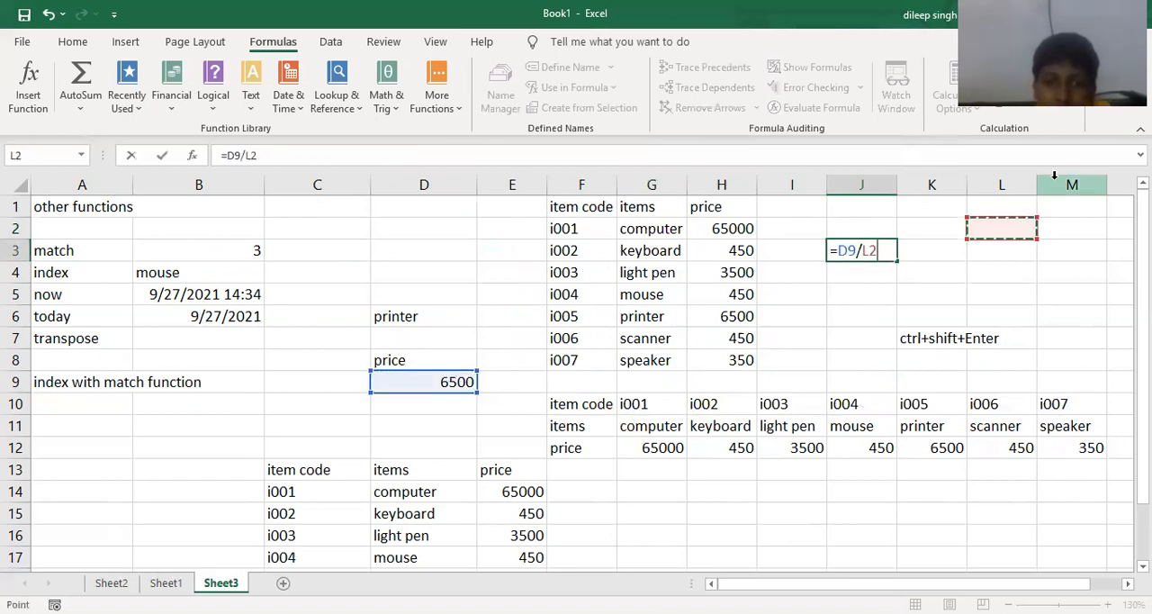
{"action": "key", "text": "Return"}
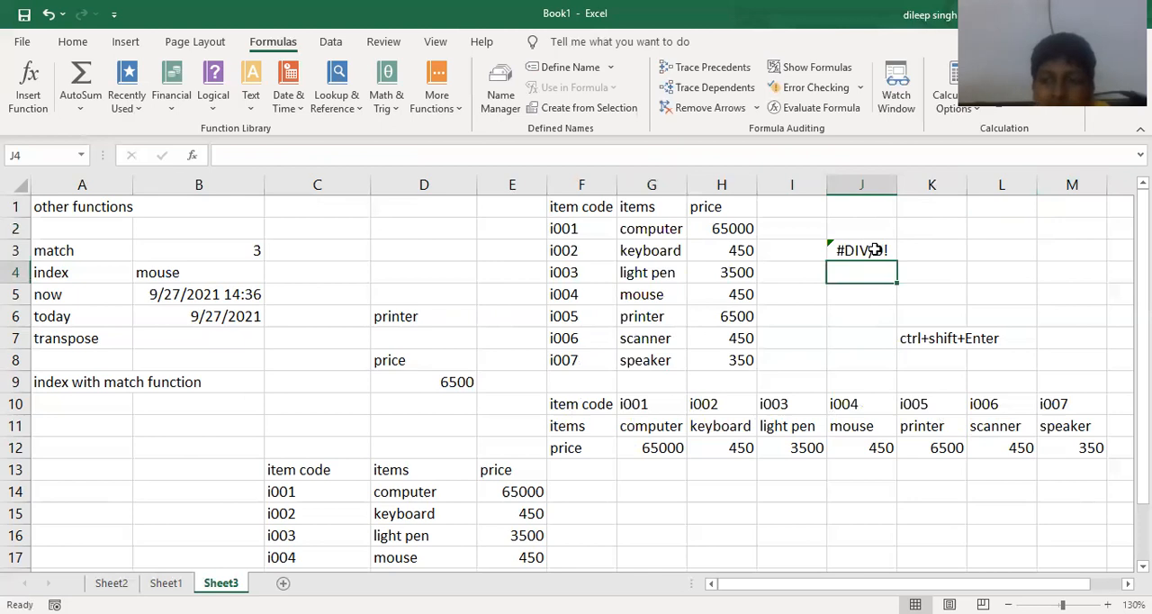
- Trace the error in J3 back to the cells its division formula refers to
{"action": "left_click", "coordinate": [875, 249]}
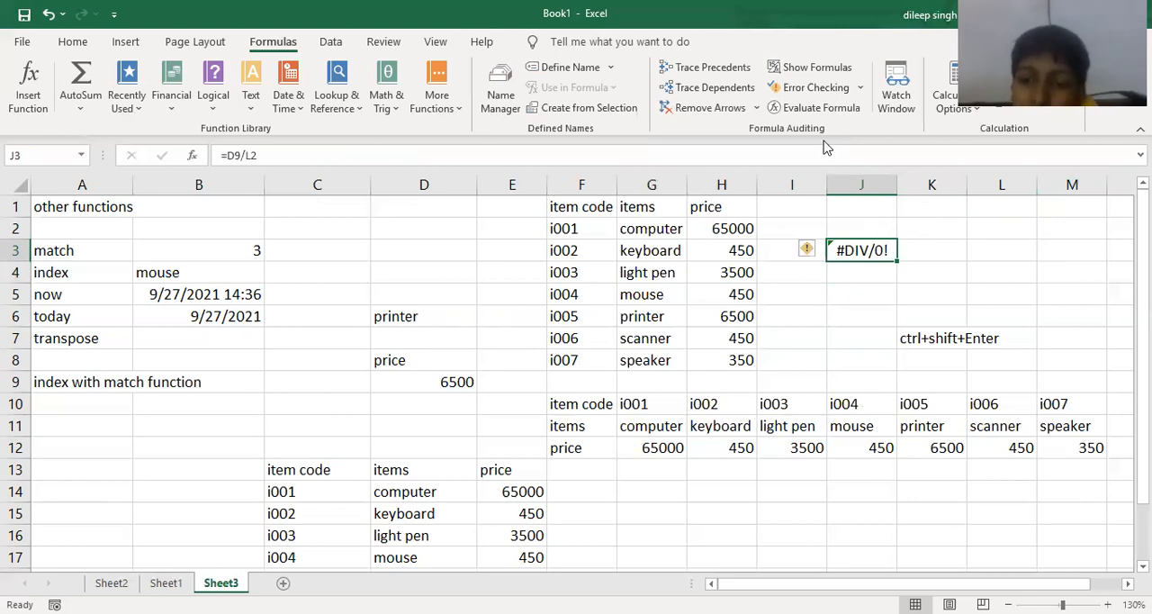
{"action": "left_click", "coordinate": [861, 89]}
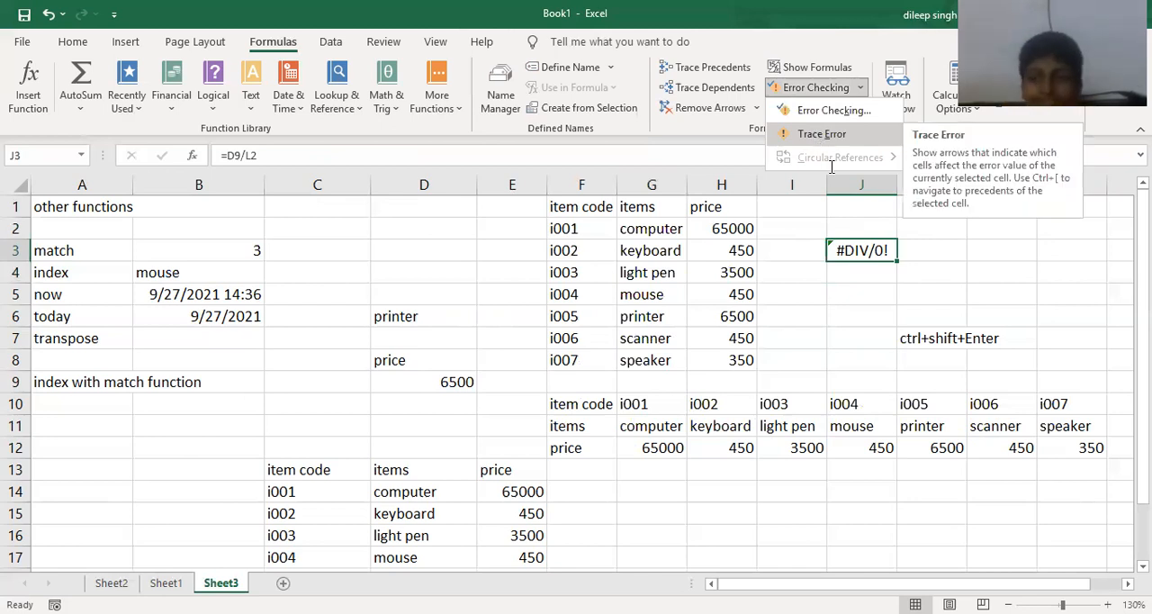
{"action": "left_click", "coordinate": [819, 135]}
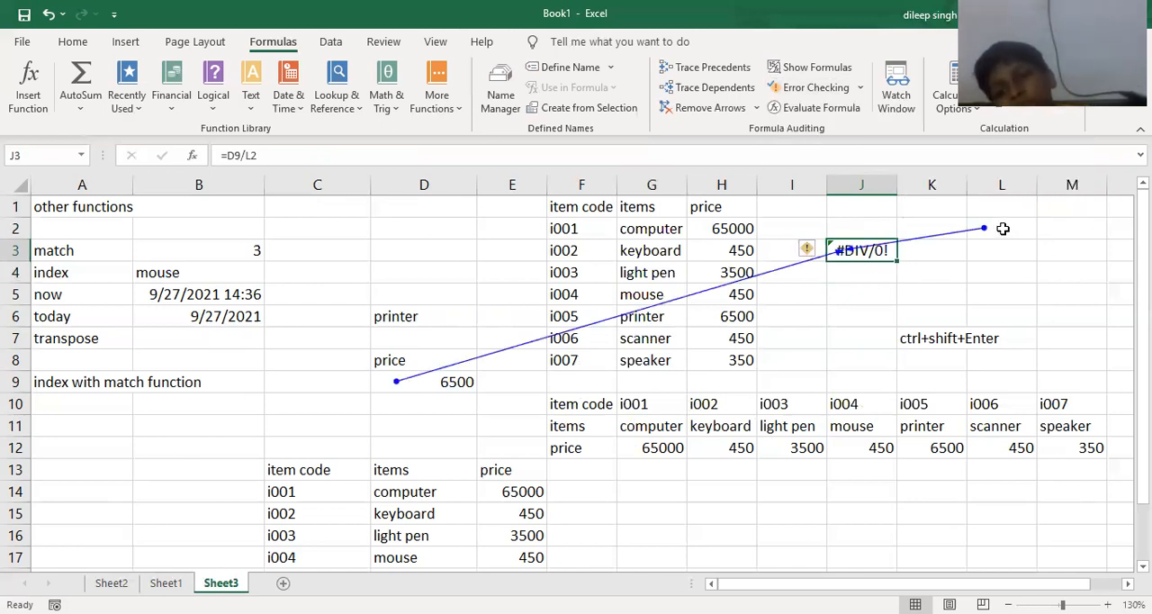
- Enter 2 as the divisor in L2 and remove the error tracer arrows
{"action": "left_click", "coordinate": [1002, 224]}
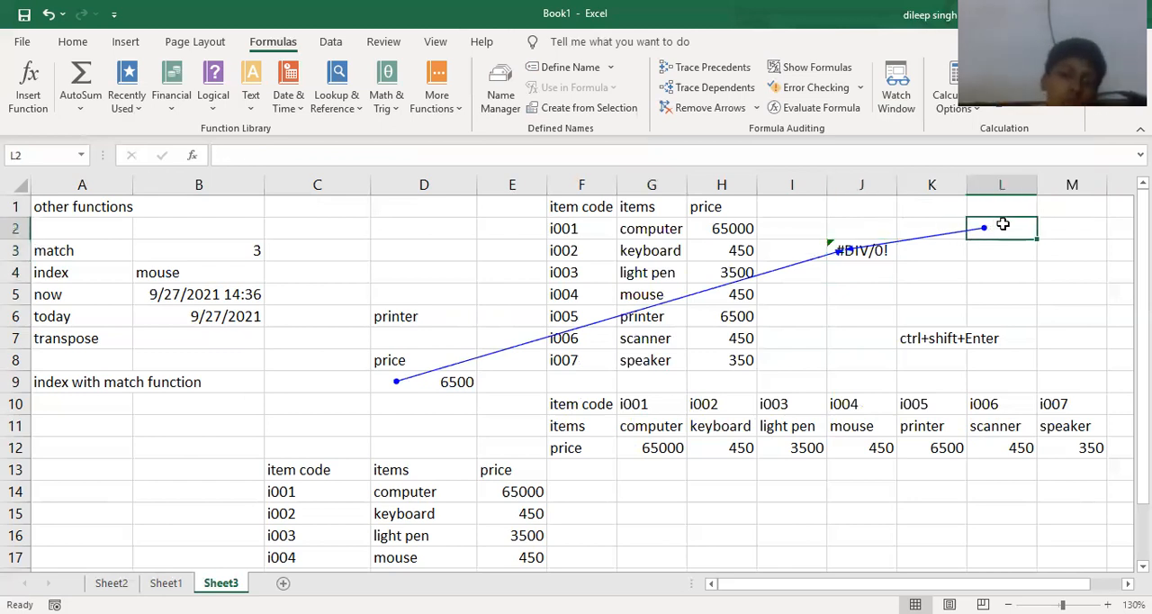
{"action": "type", "text": "2"}
{"action": "key", "text": "Return"}
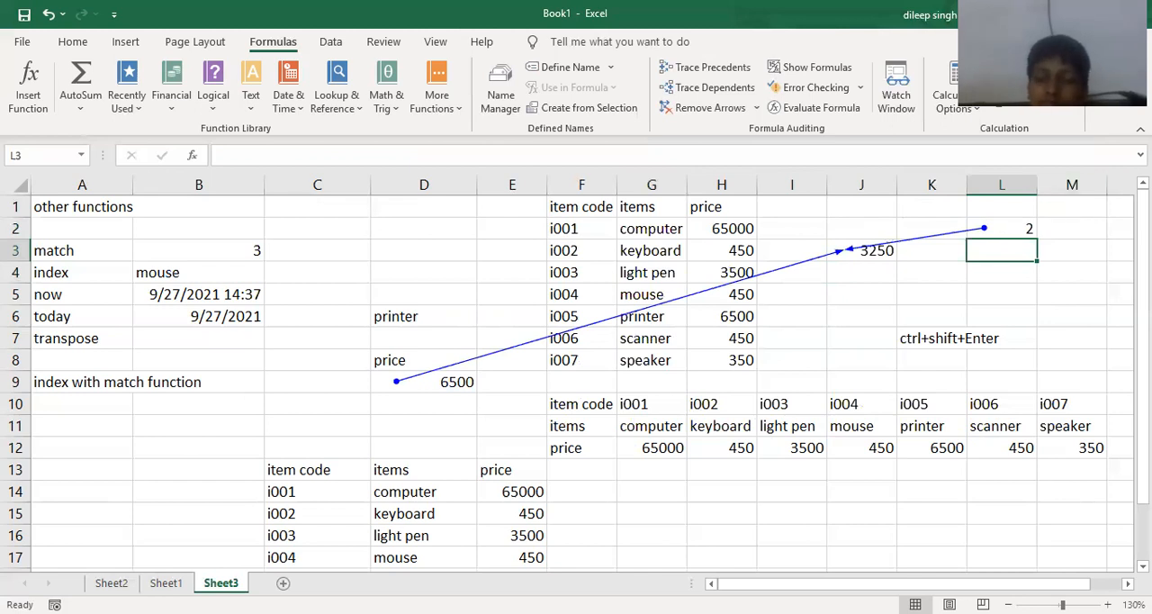
{"action": "left_click", "coordinate": [707, 112]}
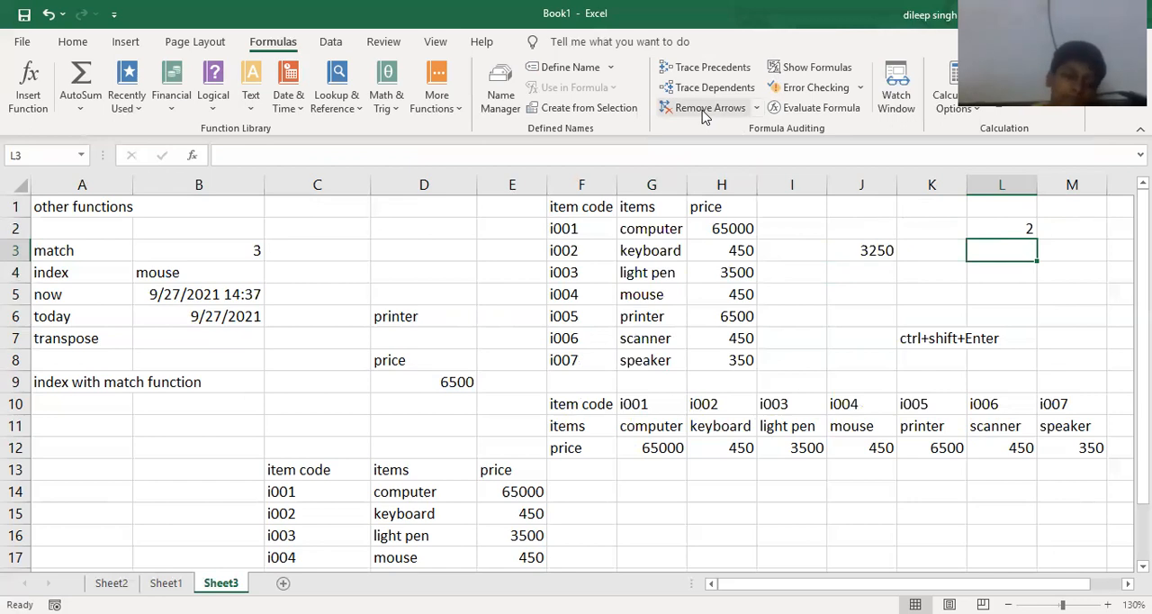
- Show the formulas in all cells of the sheet instead of their results, and return to the results
{"action": "left_click", "coordinate": [824, 75]}
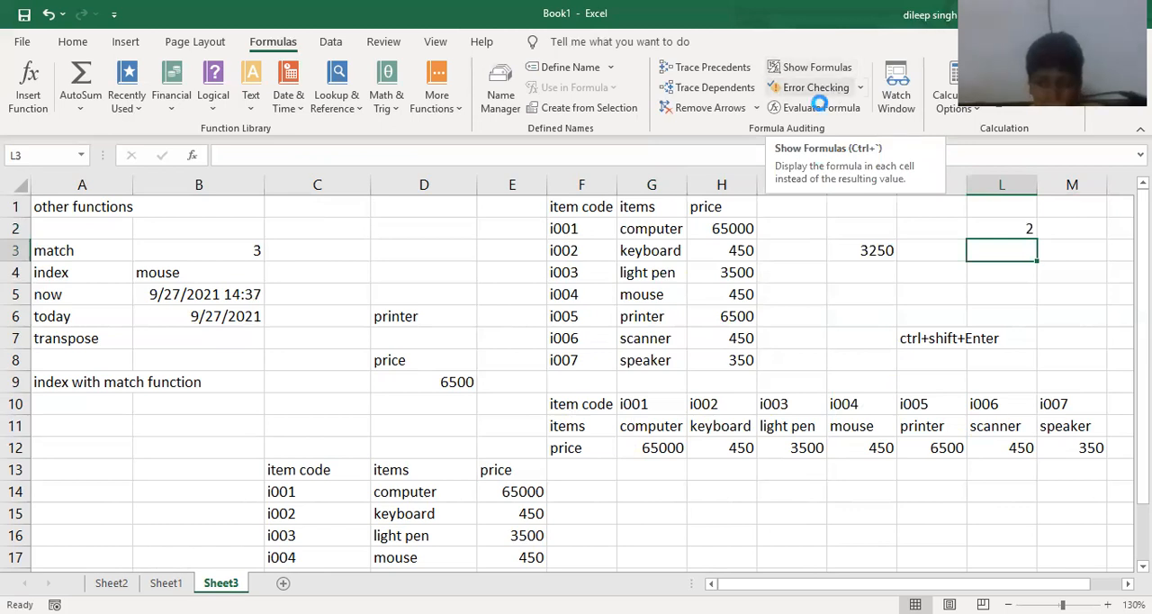
{"action": "key", "text": "ctrl+grave"}
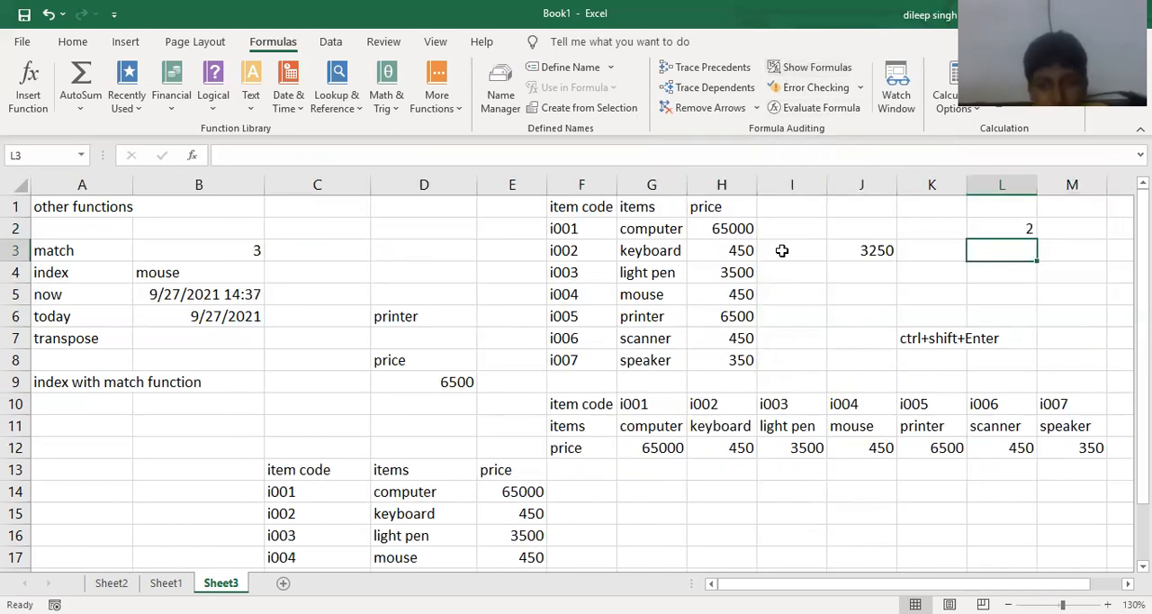
{"action": "left_click", "coordinate": [808, 72]}
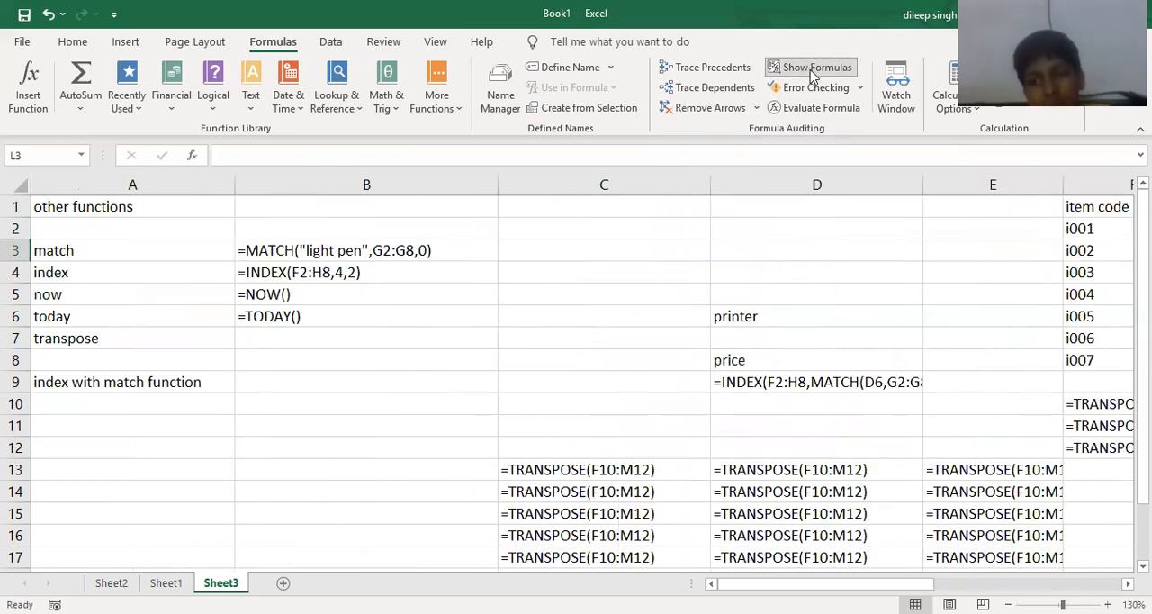
{"action": "left_click", "coordinate": [813, 72]}
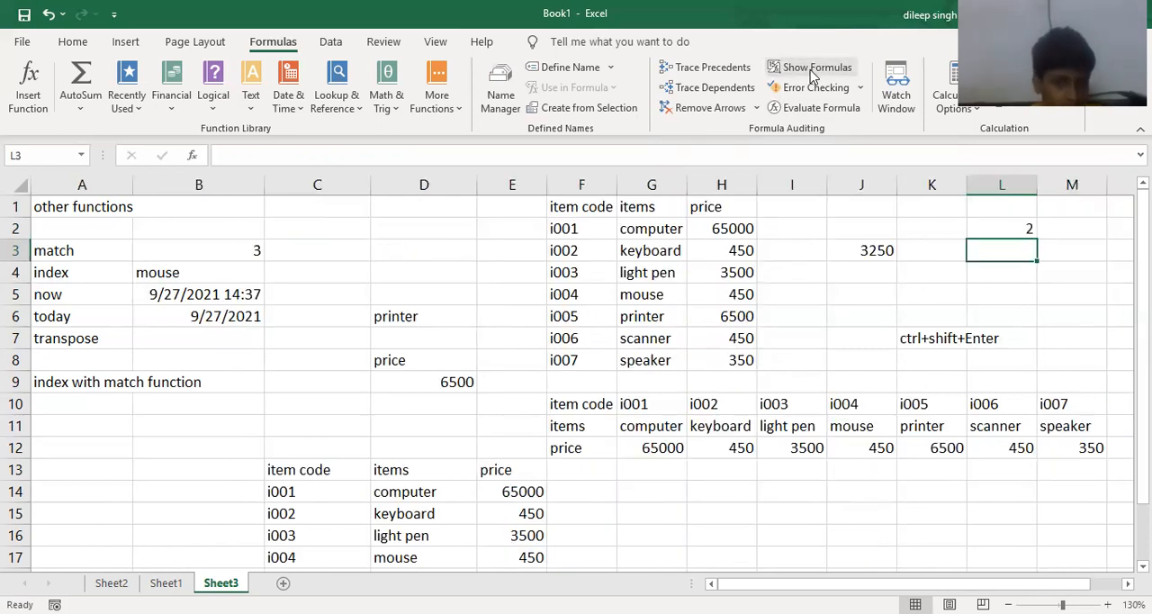
{"action": "left_click", "coordinate": [813, 72]}
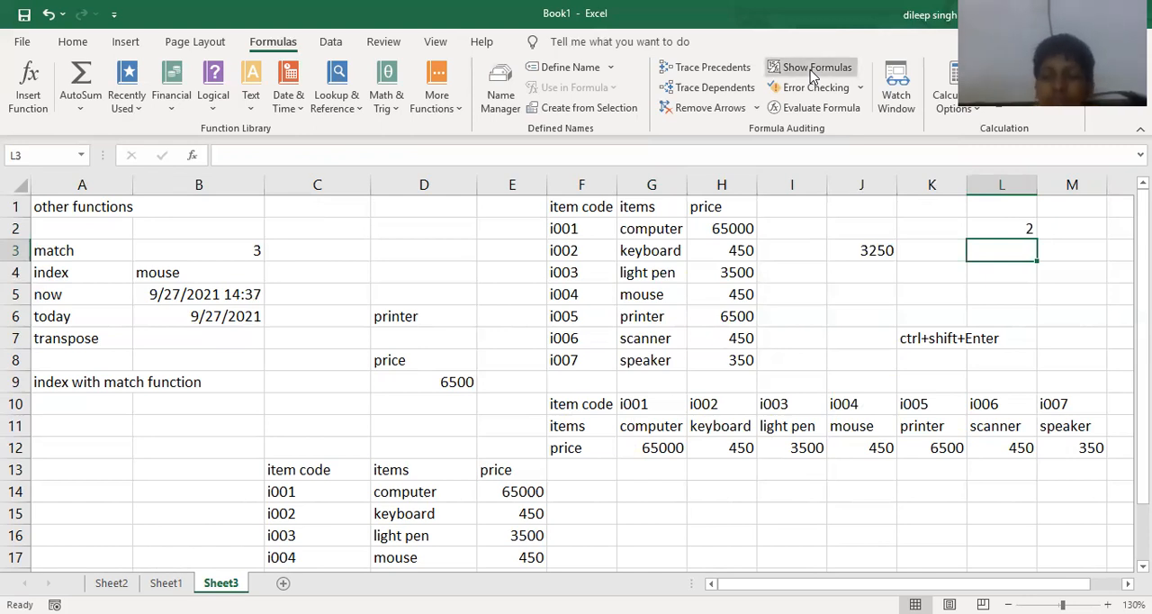
{"action": "left_click", "coordinate": [812, 72]}
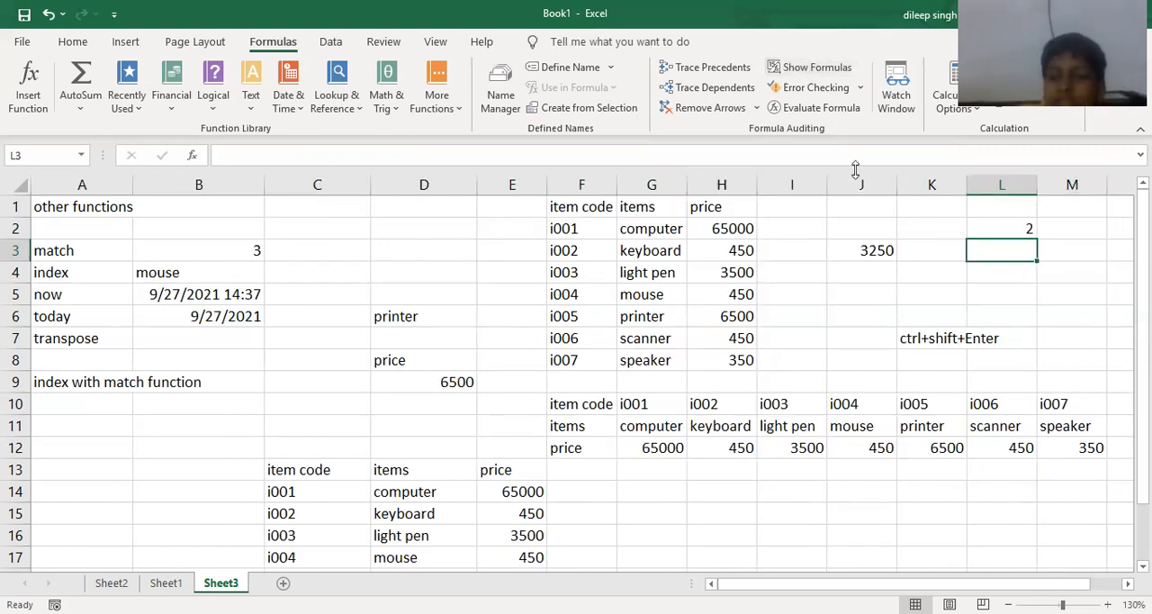
- Enter the shortcut note "ctrl+~" in K8 with the description "to show formula" in L8
{"action": "left_click_drag", "start_coordinate": [922, 360], "coordinate": [923, 347]}
{"action": "left_click", "coordinate": [924, 353]}
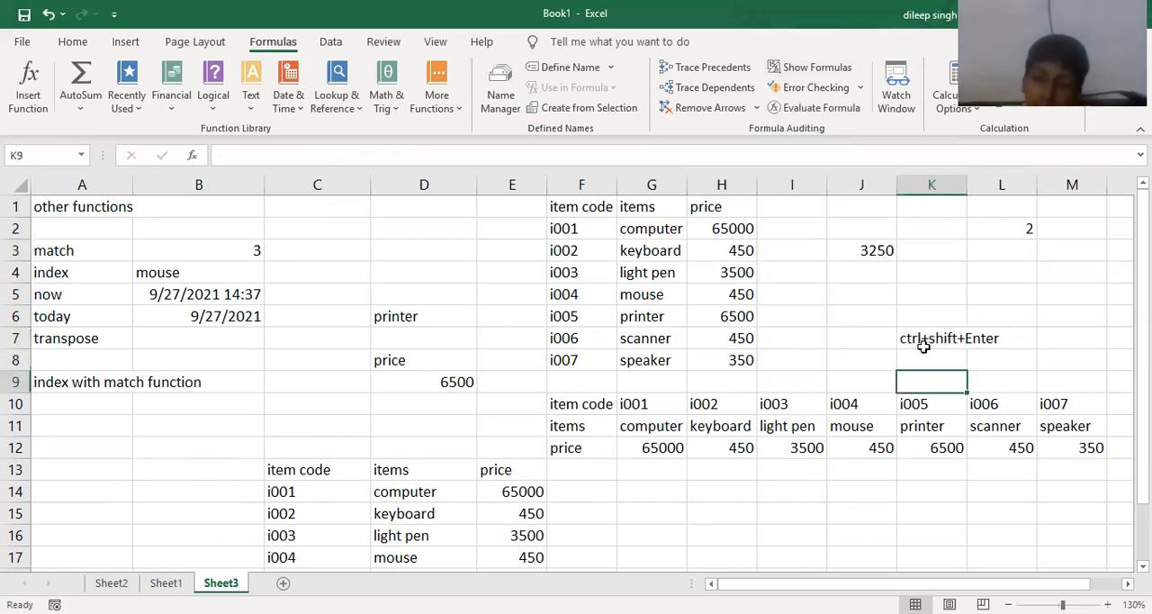
{"action": "type", "text": "ctrl"}
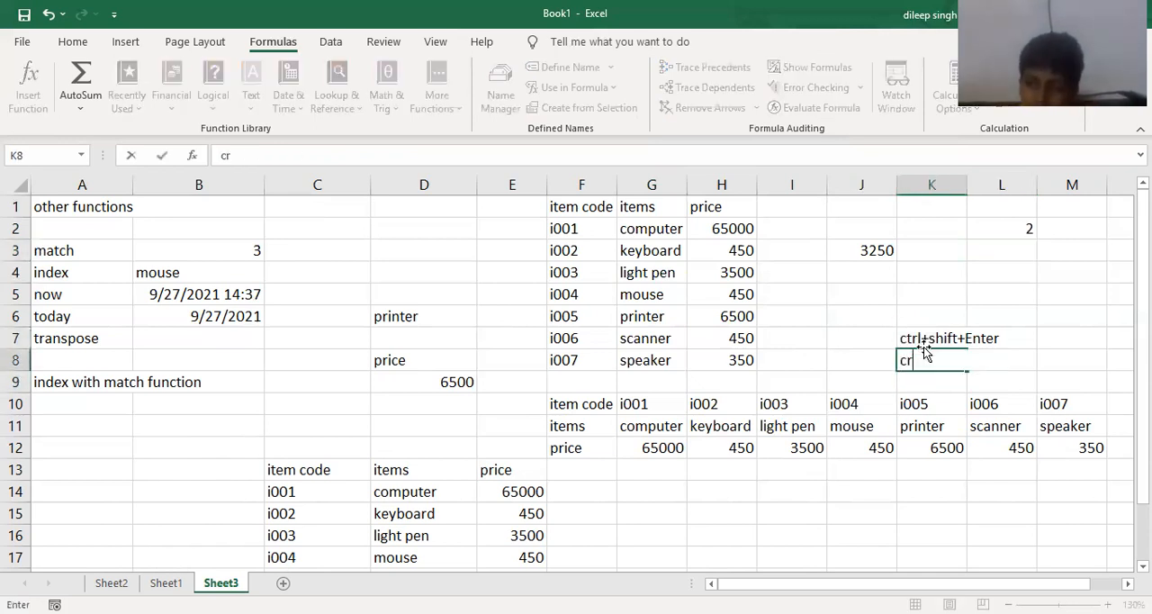
{"action": "type", "text": "+"}
{"action": "type", "text": "s"}
{"action": "type", "text": "~"}
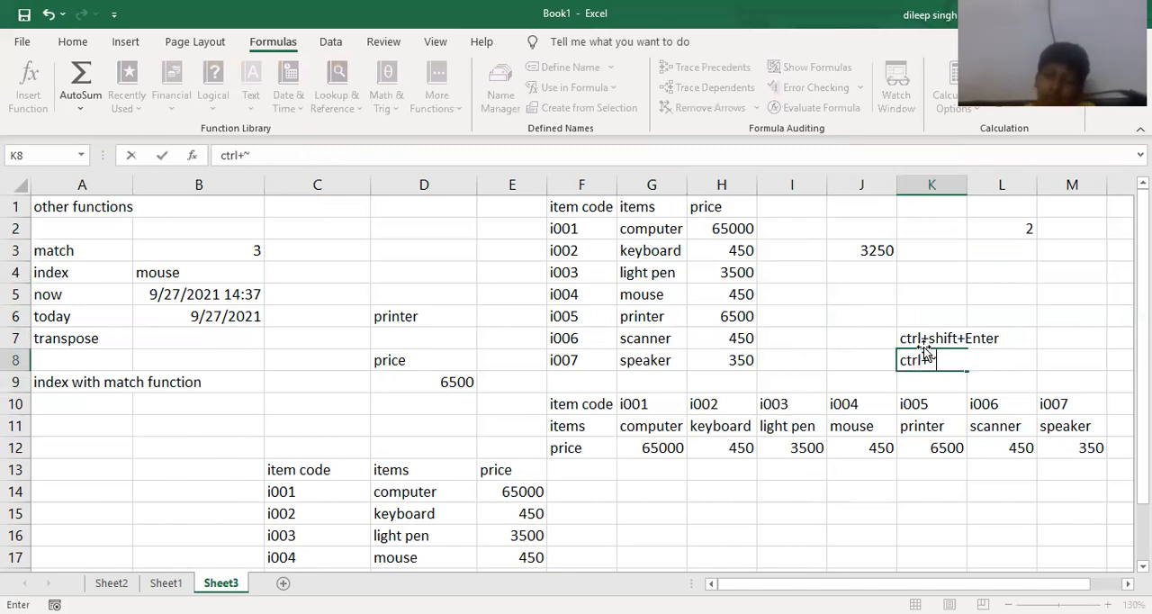
{"action": "key", "text": "Tab"}
{"action": "type", "text": "to"}
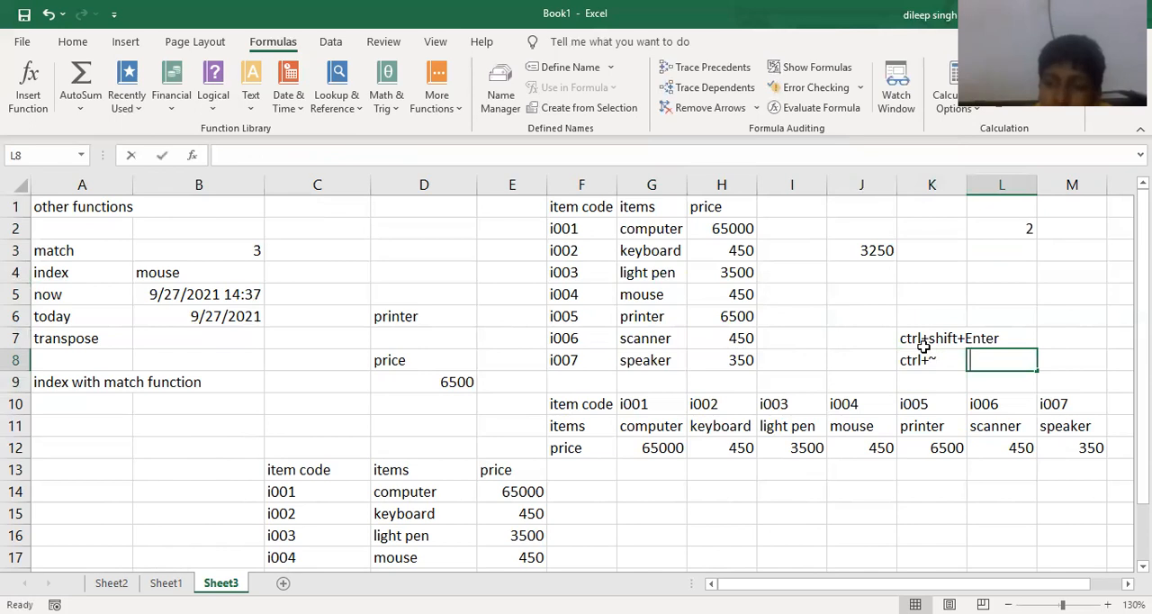
{"action": "type", "text": " show formula"}
{"action": "key", "text": "Return"}
- Describe the ctrl+shift+Enter note with "to get array" in M7 and slightly narrow column K
{"action": "key", "text": "Up"}
{"action": "key", "text": "Up"}
{"action": "key", "text": "Right"}
{"action": "key", "text": "Right"}
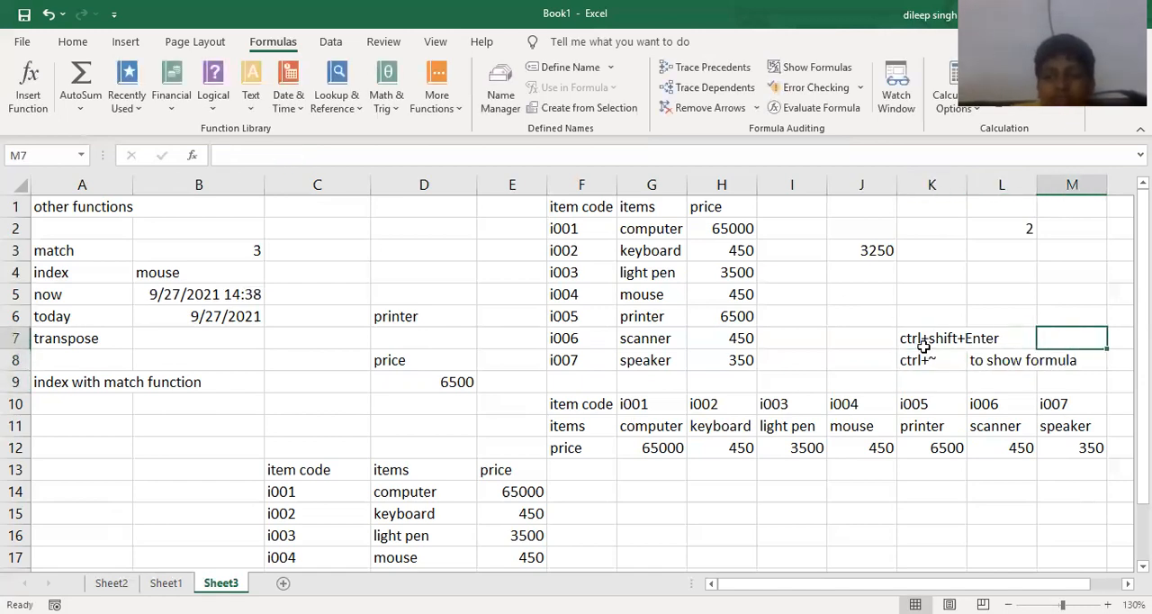
{"action": "type", "text": "to get array"}
{"action": "key", "text": "Return"}
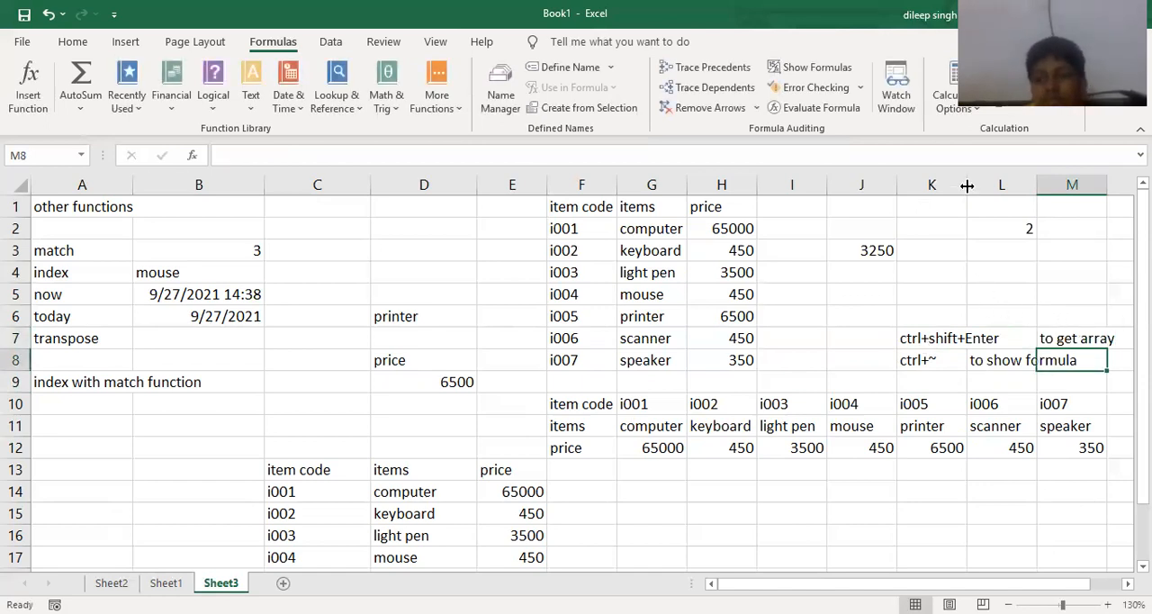
{"action": "mouse_move", "coordinate": [967, 185]}
{"action": "left_mouse_down"}
{"action": "mouse_move", "coordinate": [1011, 185]}
{"action": "mouse_move", "coordinate": [952, 185]}
{"action": "left_mouse_up"}
{"action": "left_click", "coordinate": [1050, 282]}
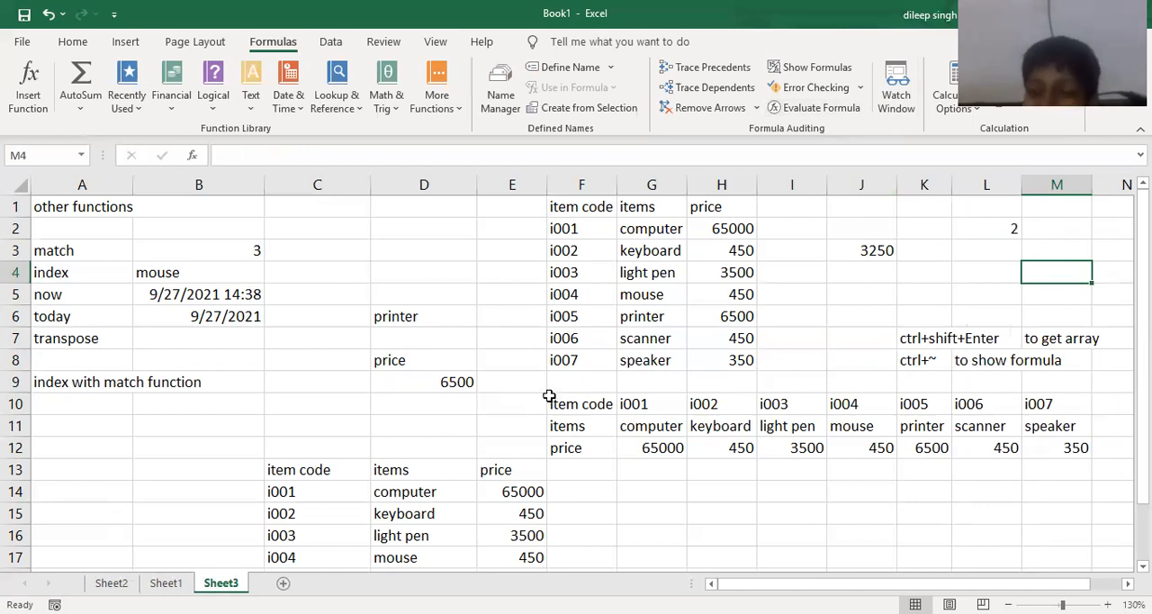
- Evaluate the INDEX and MATCH formula in D9 part by part, stepping into D6, restart the evaluation, and close it
{"action": "left_click", "coordinate": [427, 384]}
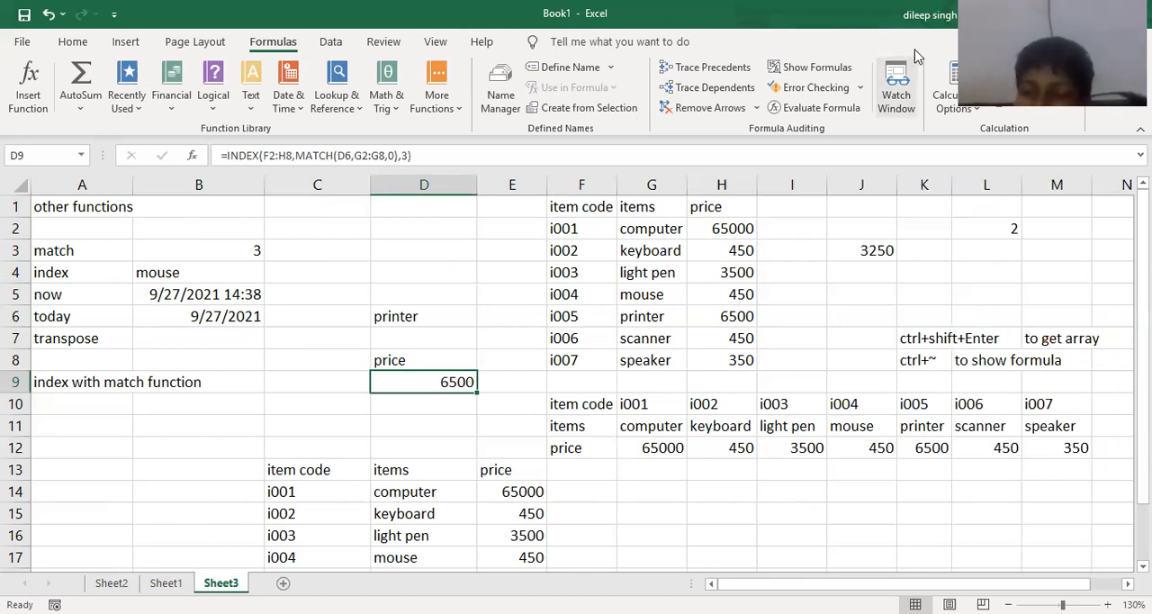
{"action": "left_click", "coordinate": [813, 108]}
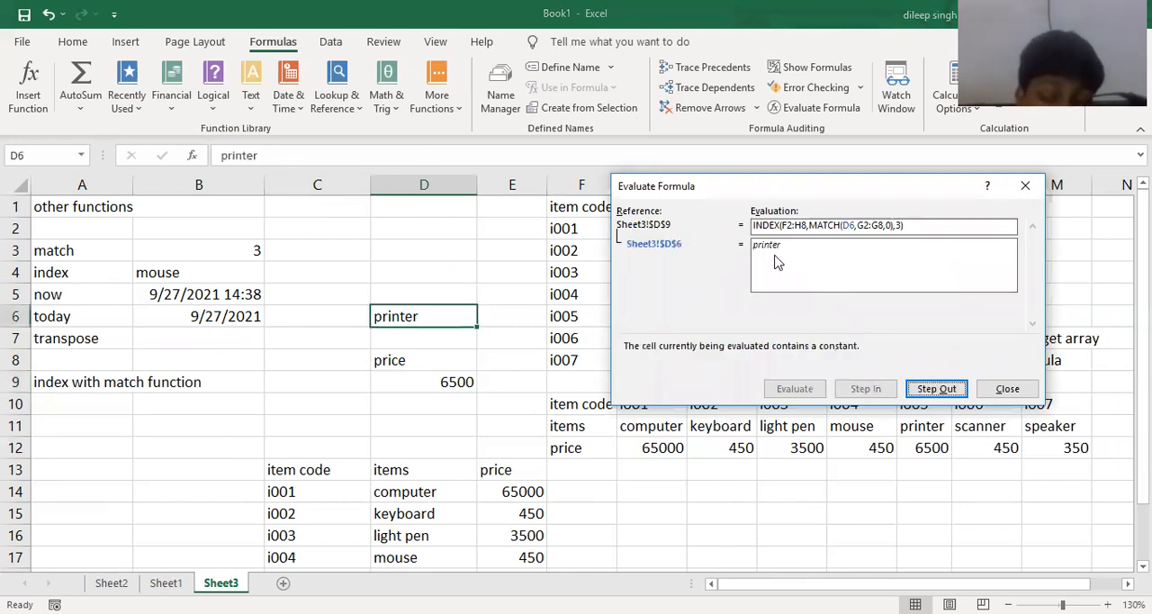
{"action": "left_click", "coordinate": [935, 390]}
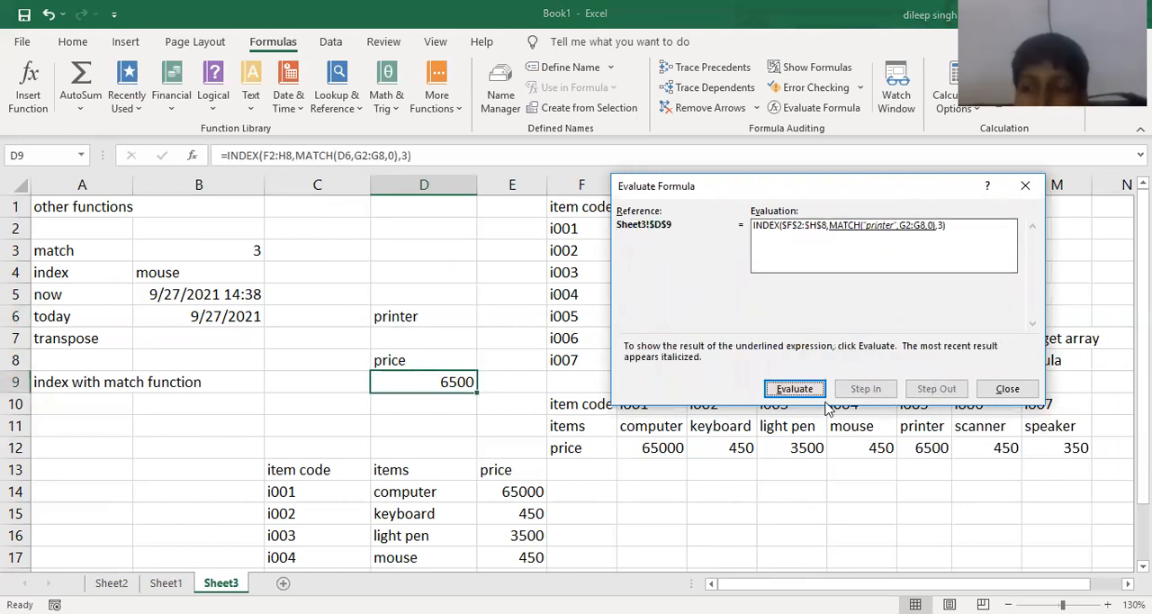
{"action": "left_click", "coordinate": [794, 389]}
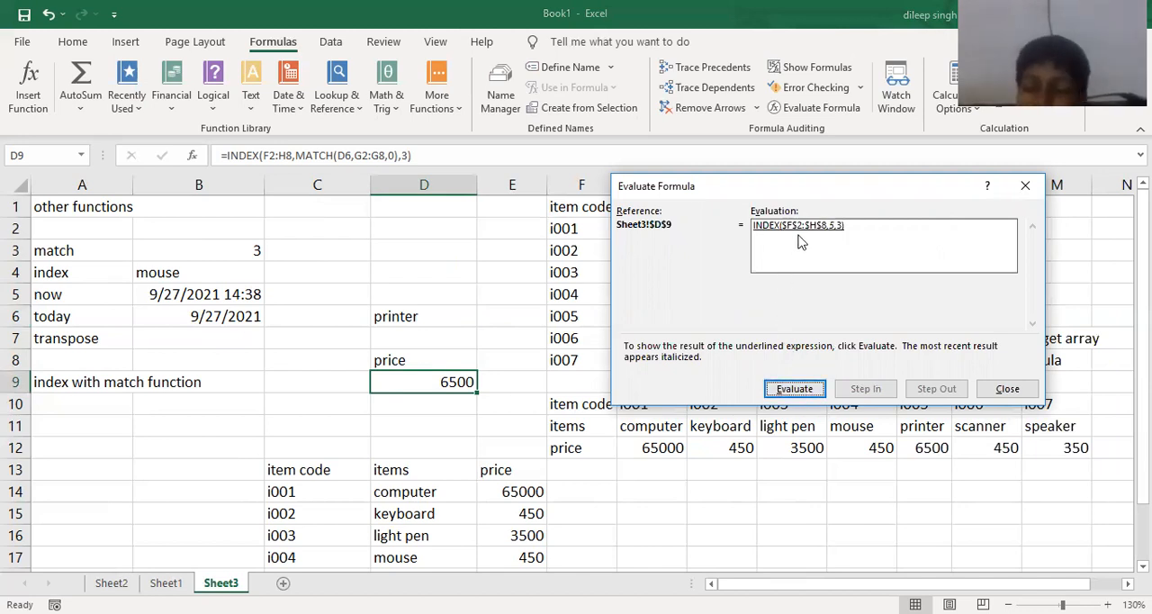
{"action": "left_click", "coordinate": [788, 390]}
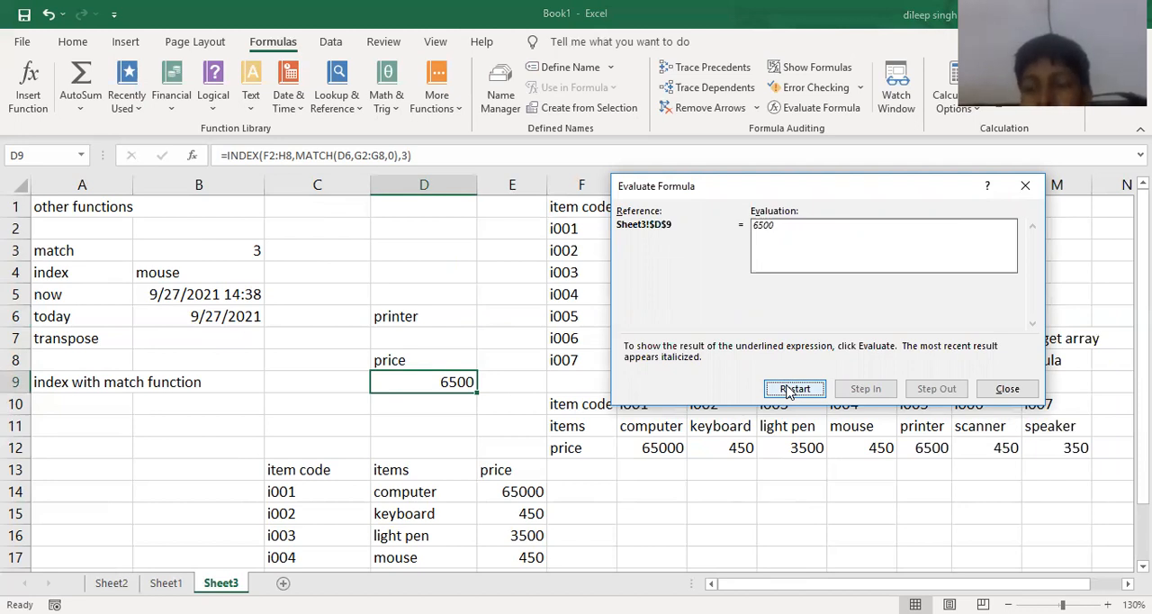
{"action": "left_click", "coordinate": [792, 390]}
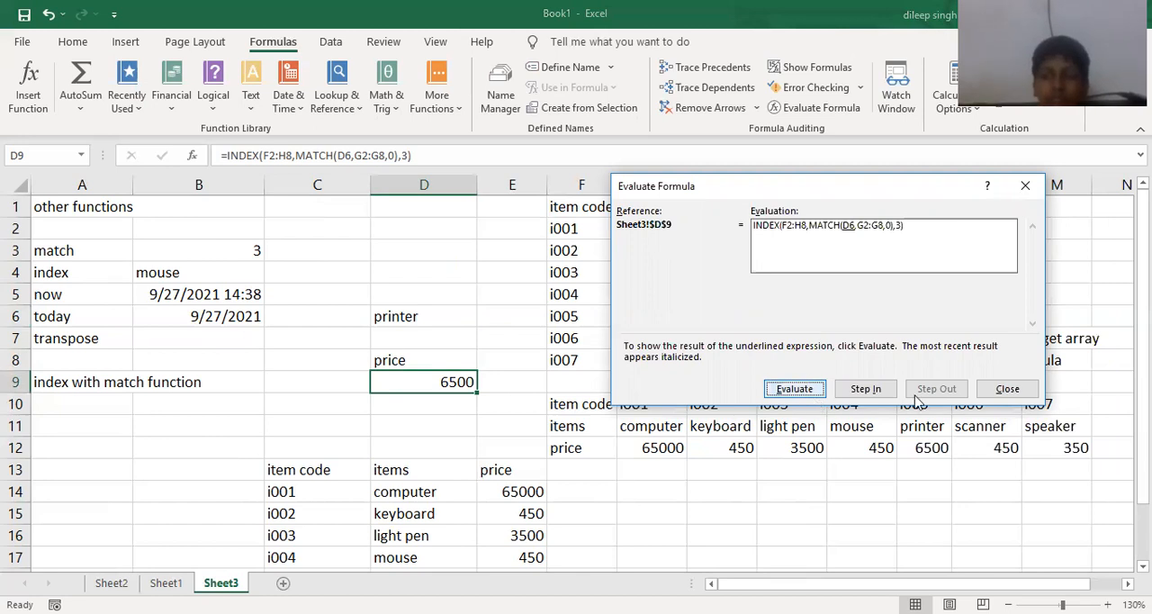
{"action": "left_click", "coordinate": [1008, 389]}
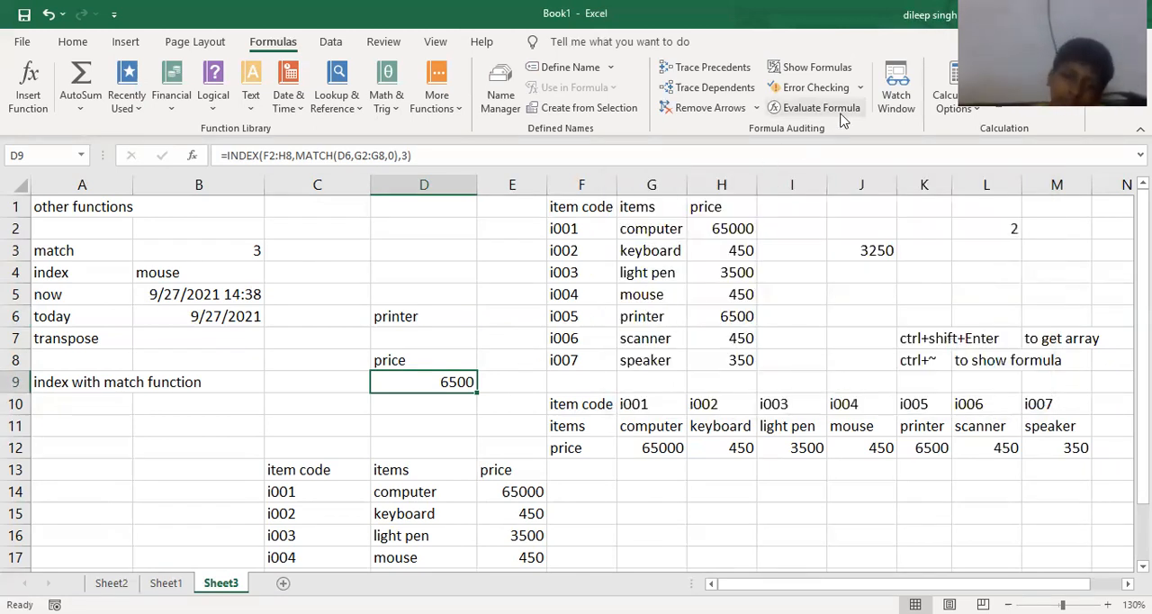
- Show the Watch Window and add a watch on cell D9 of Sheet3
{"action": "left_click", "coordinate": [835, 333]}
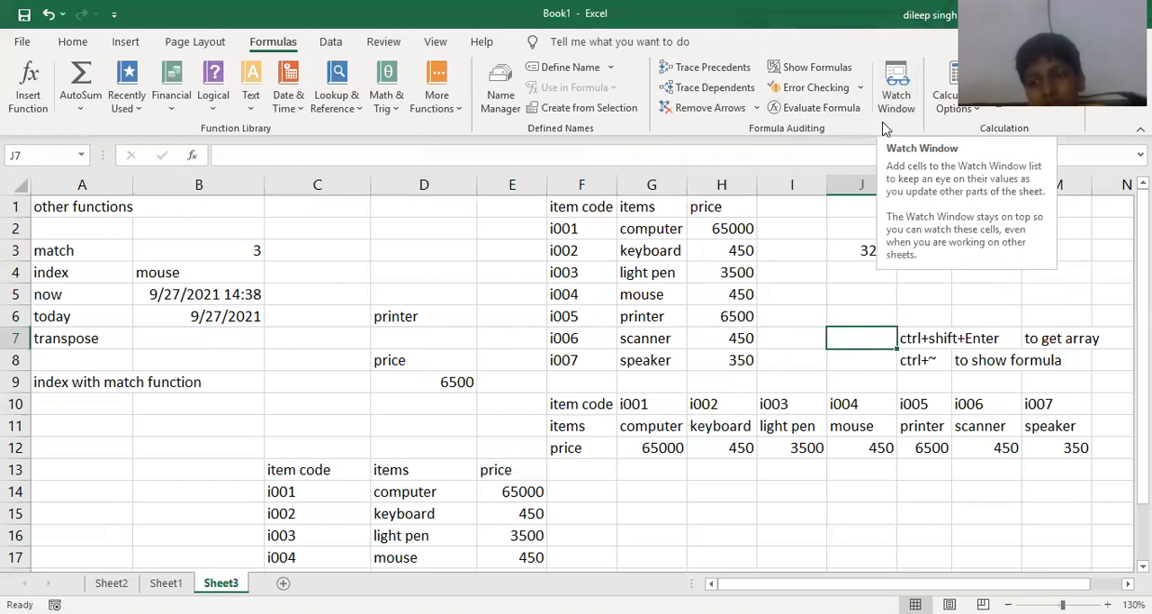
{"action": "left_click", "coordinate": [823, 222]}
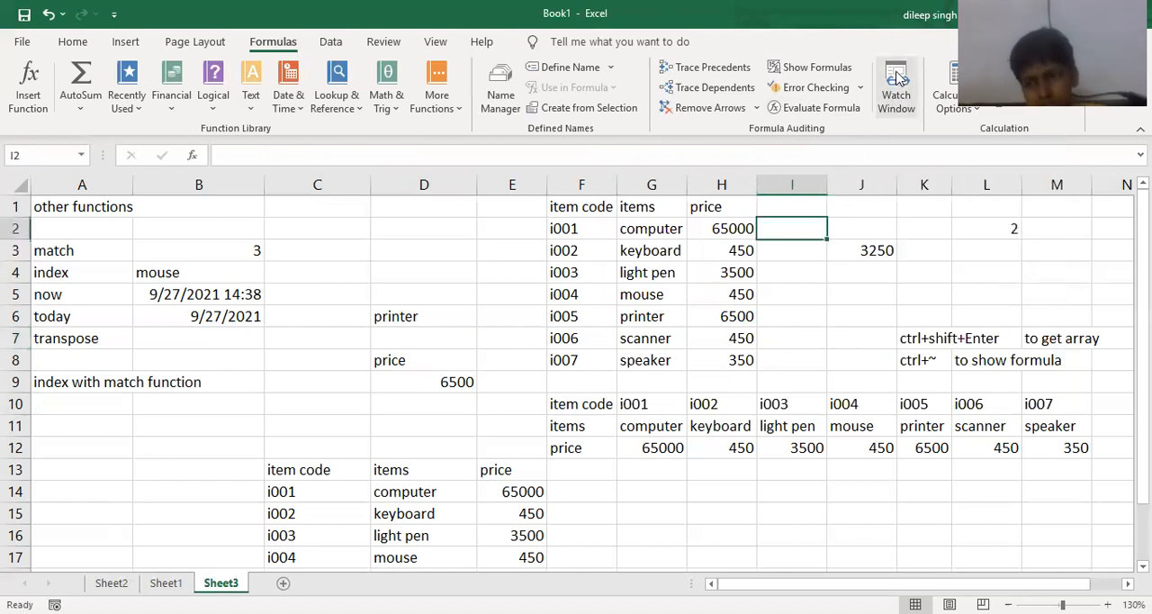
{"action": "left_click", "coordinate": [906, 90]}
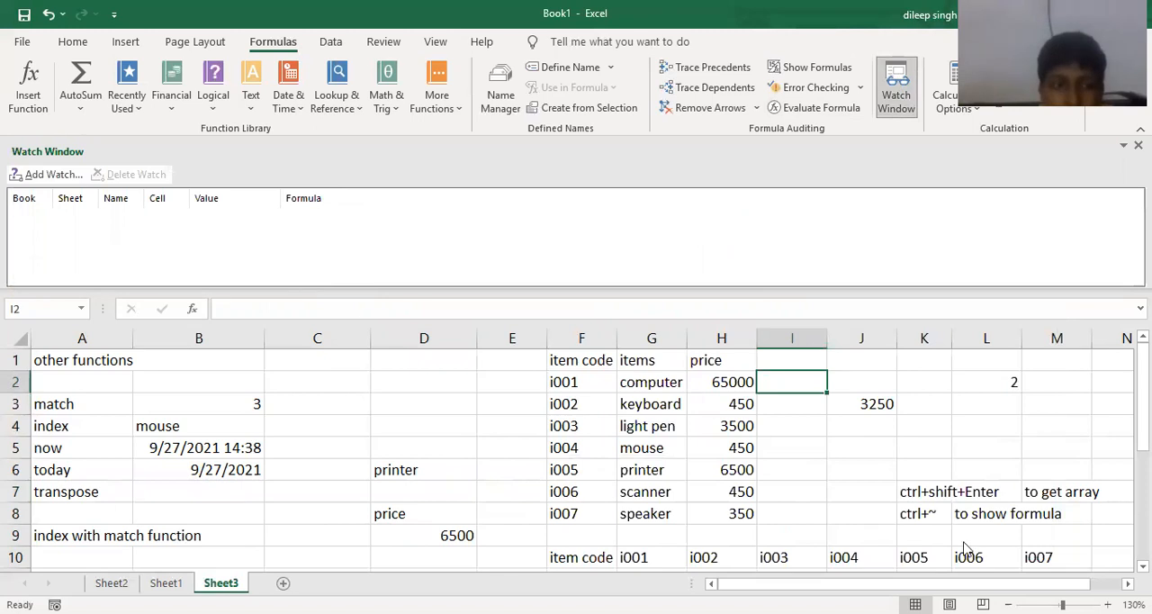
{"action": "left_click", "coordinate": [423, 535]}
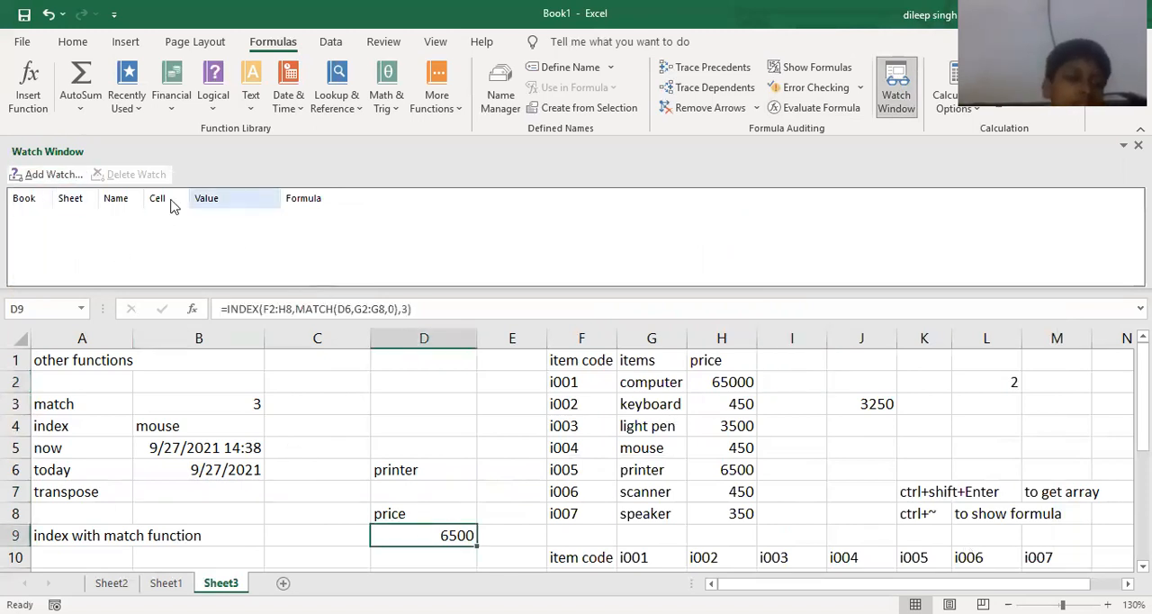
{"action": "left_click", "coordinate": [45, 177]}
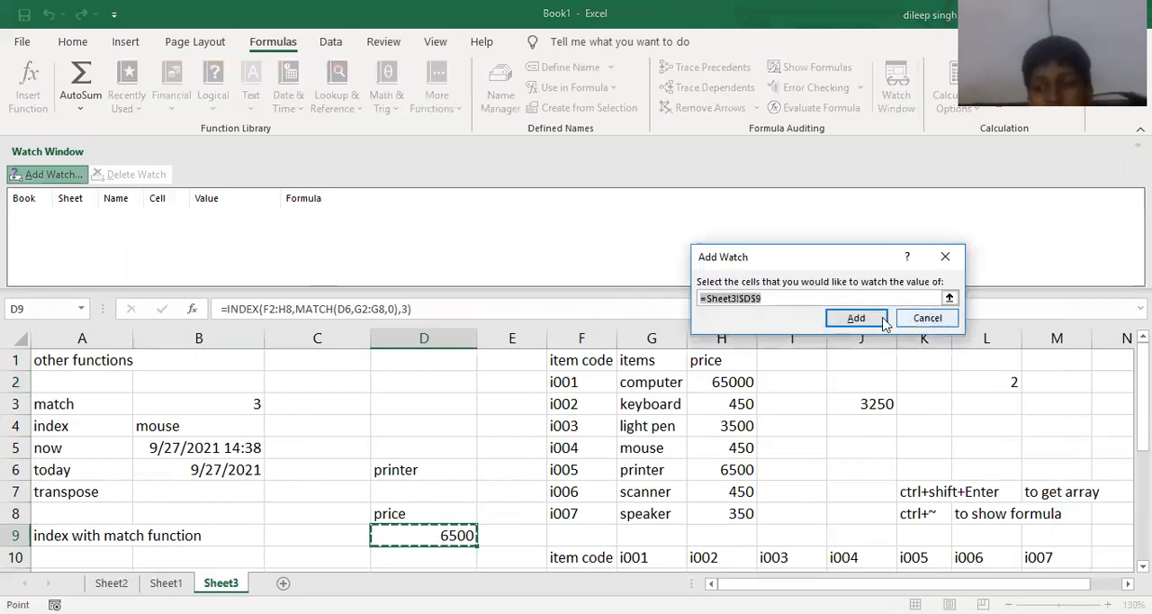
{"action": "left_click", "coordinate": [859, 317]}
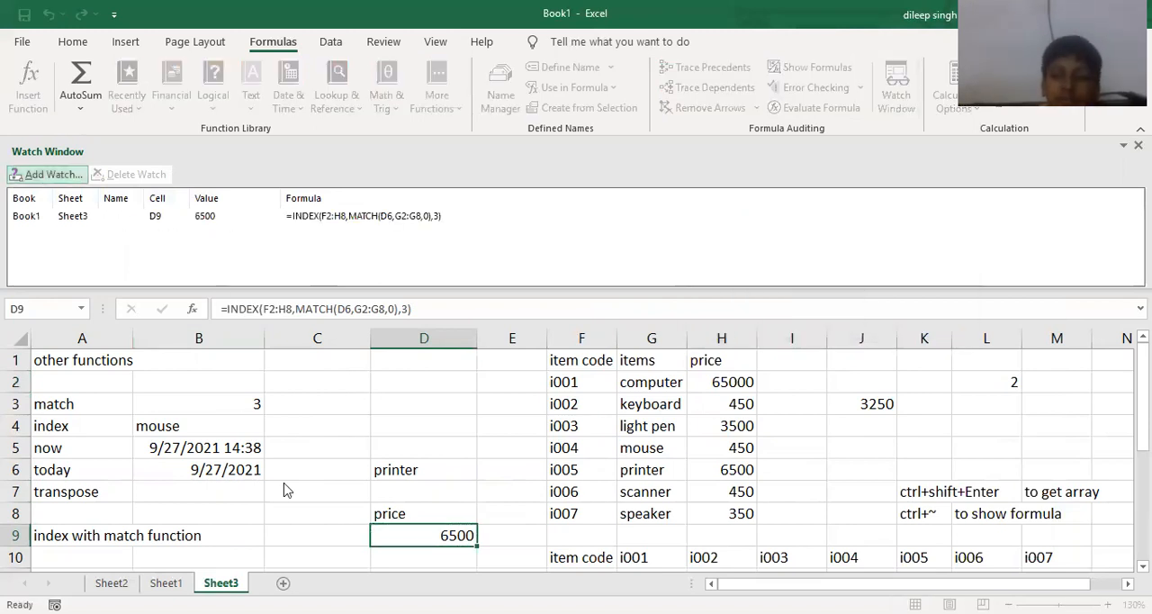
- Switch to Sheet2 to view the watched cell from there, hiding the Watch Window and showing it again
{"action": "key", "text": "ctrl+Page_Up"}
{"action": "key", "text": "ctrl+Page_Up"}
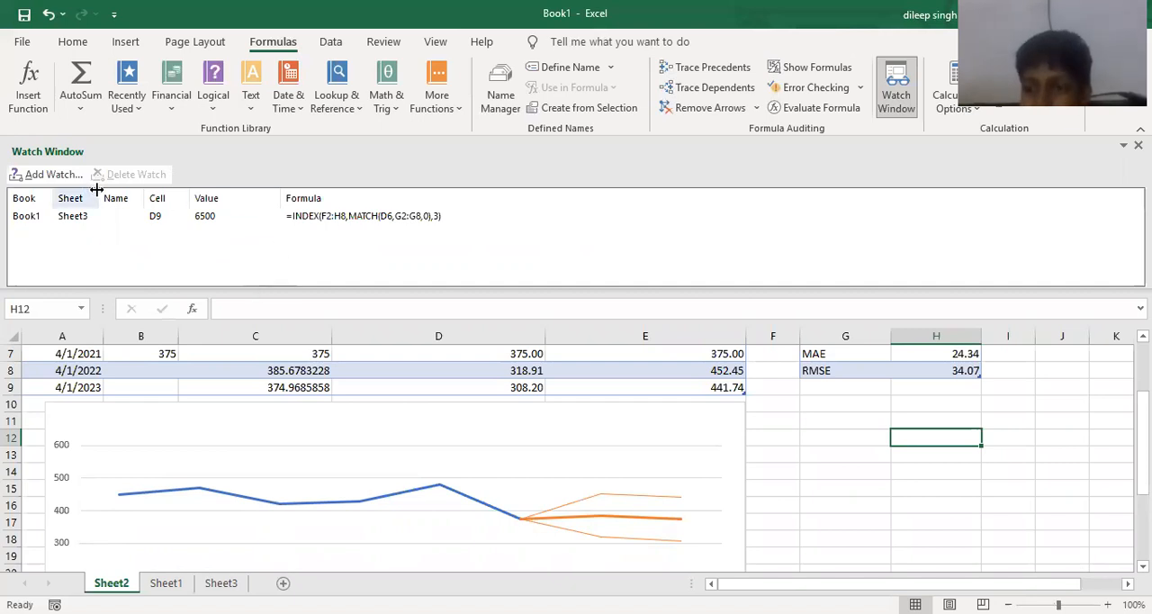
{"action": "left_click", "coordinate": [893, 95]}
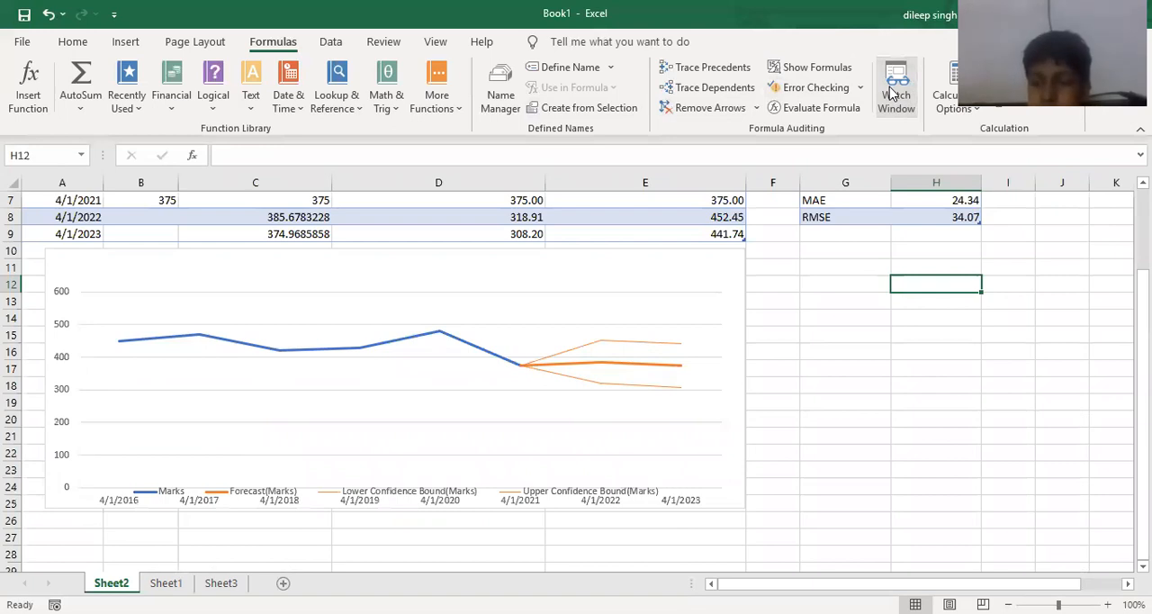
{"action": "left_click", "coordinate": [893, 94]}
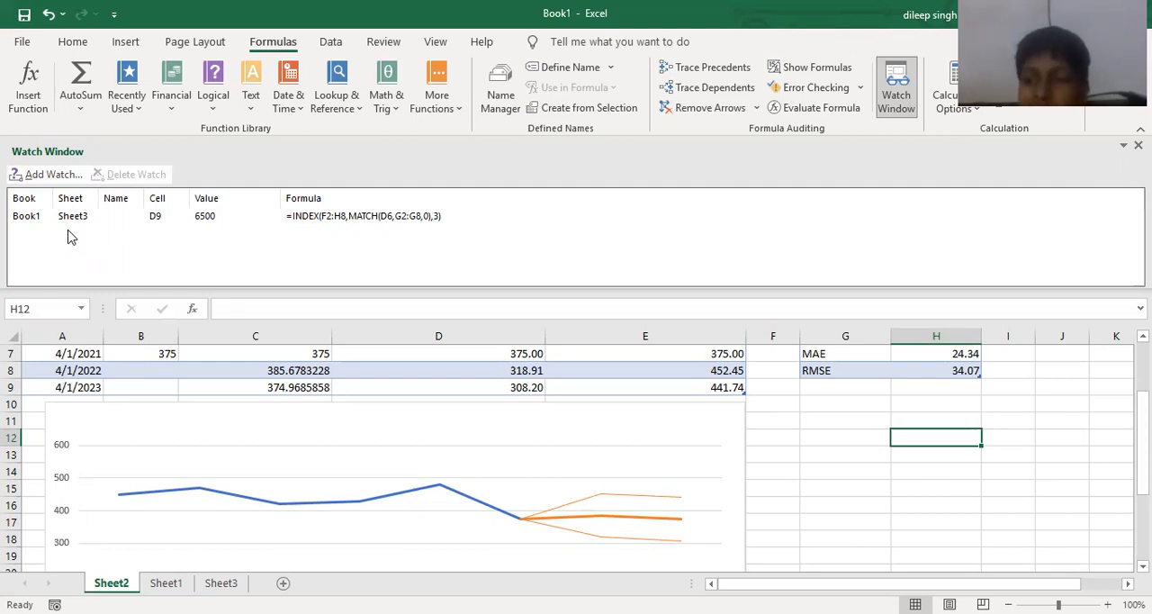
- Delete the watch on Sheet3's D9 and close the Watch Window
{"action": "left_click", "coordinate": [93, 219]}
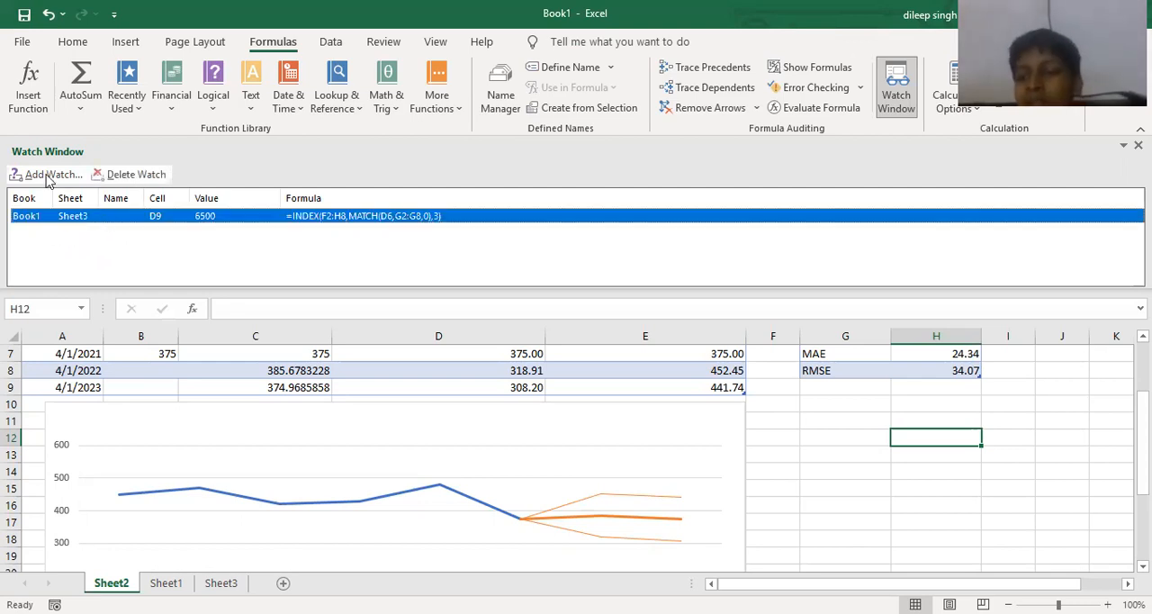
{"action": "left_click", "coordinate": [126, 174]}
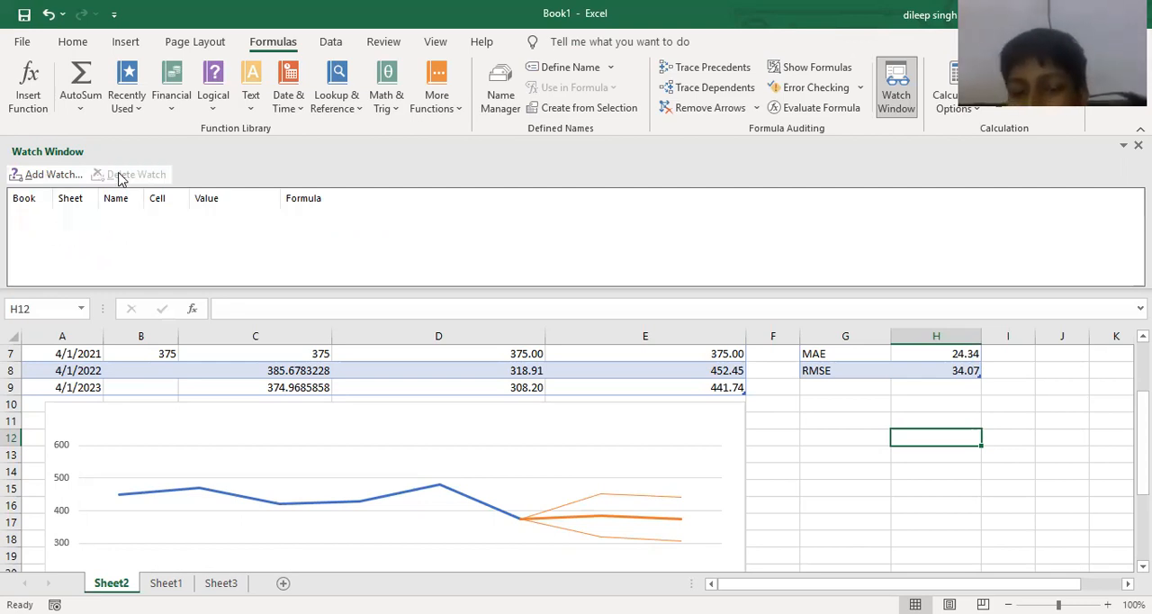
{"action": "left_click", "coordinate": [895, 94]}
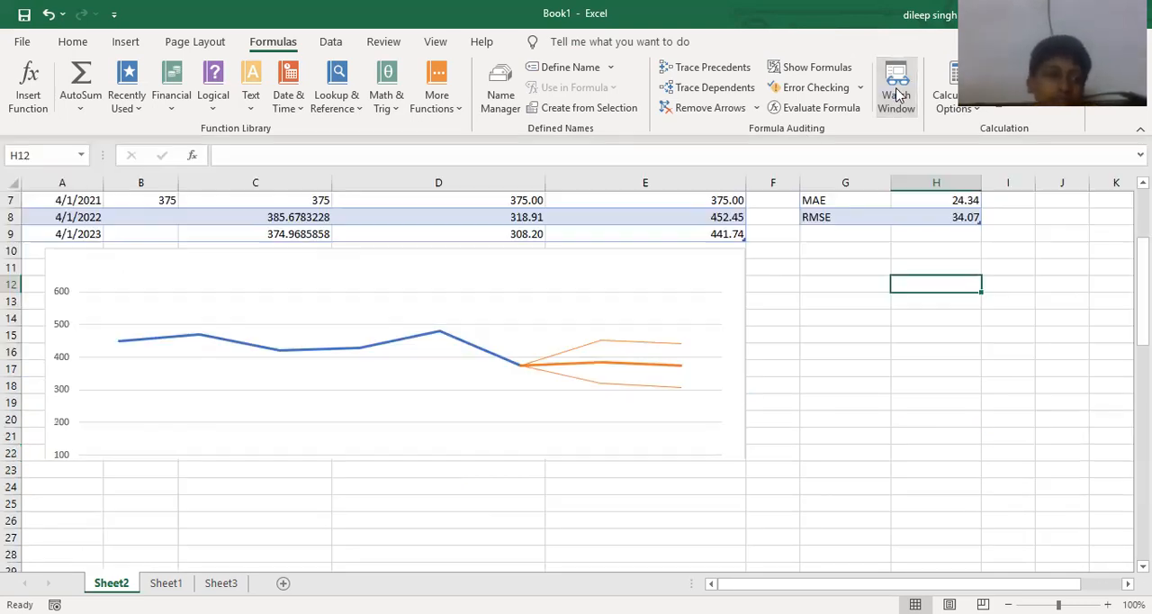
{"action": "left_click", "coordinate": [881, 267]}
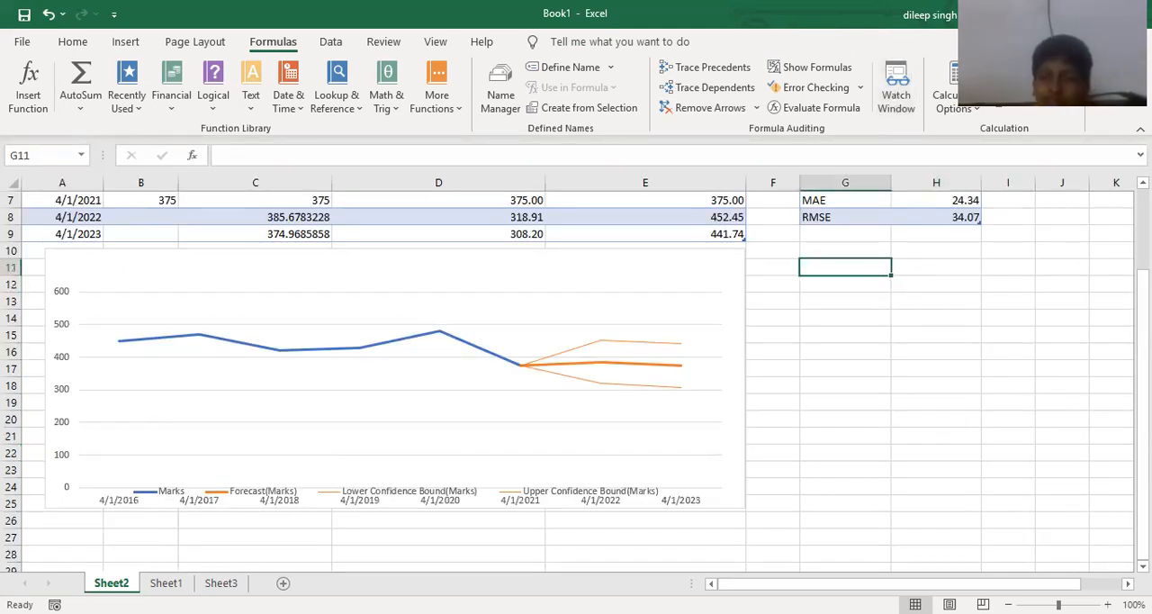